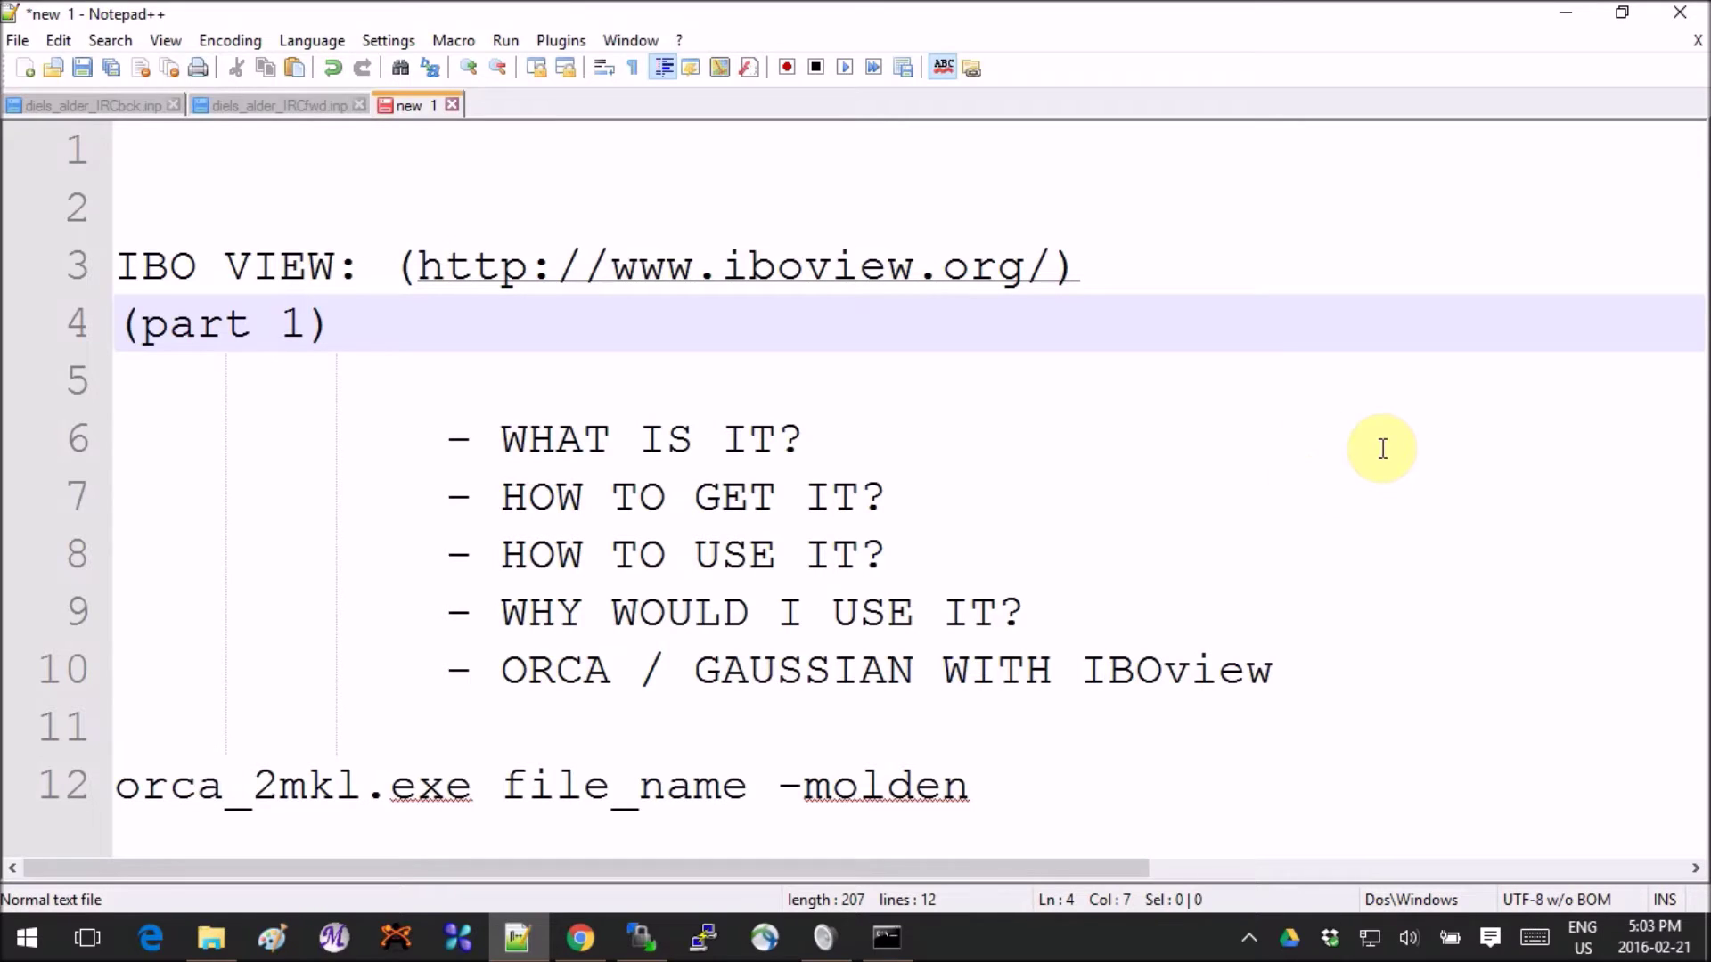
Step: Switch from the Notepad++ outline notes to the IboView homepage in Chrome
{"action": "left_click", "coordinate": [580, 938]}
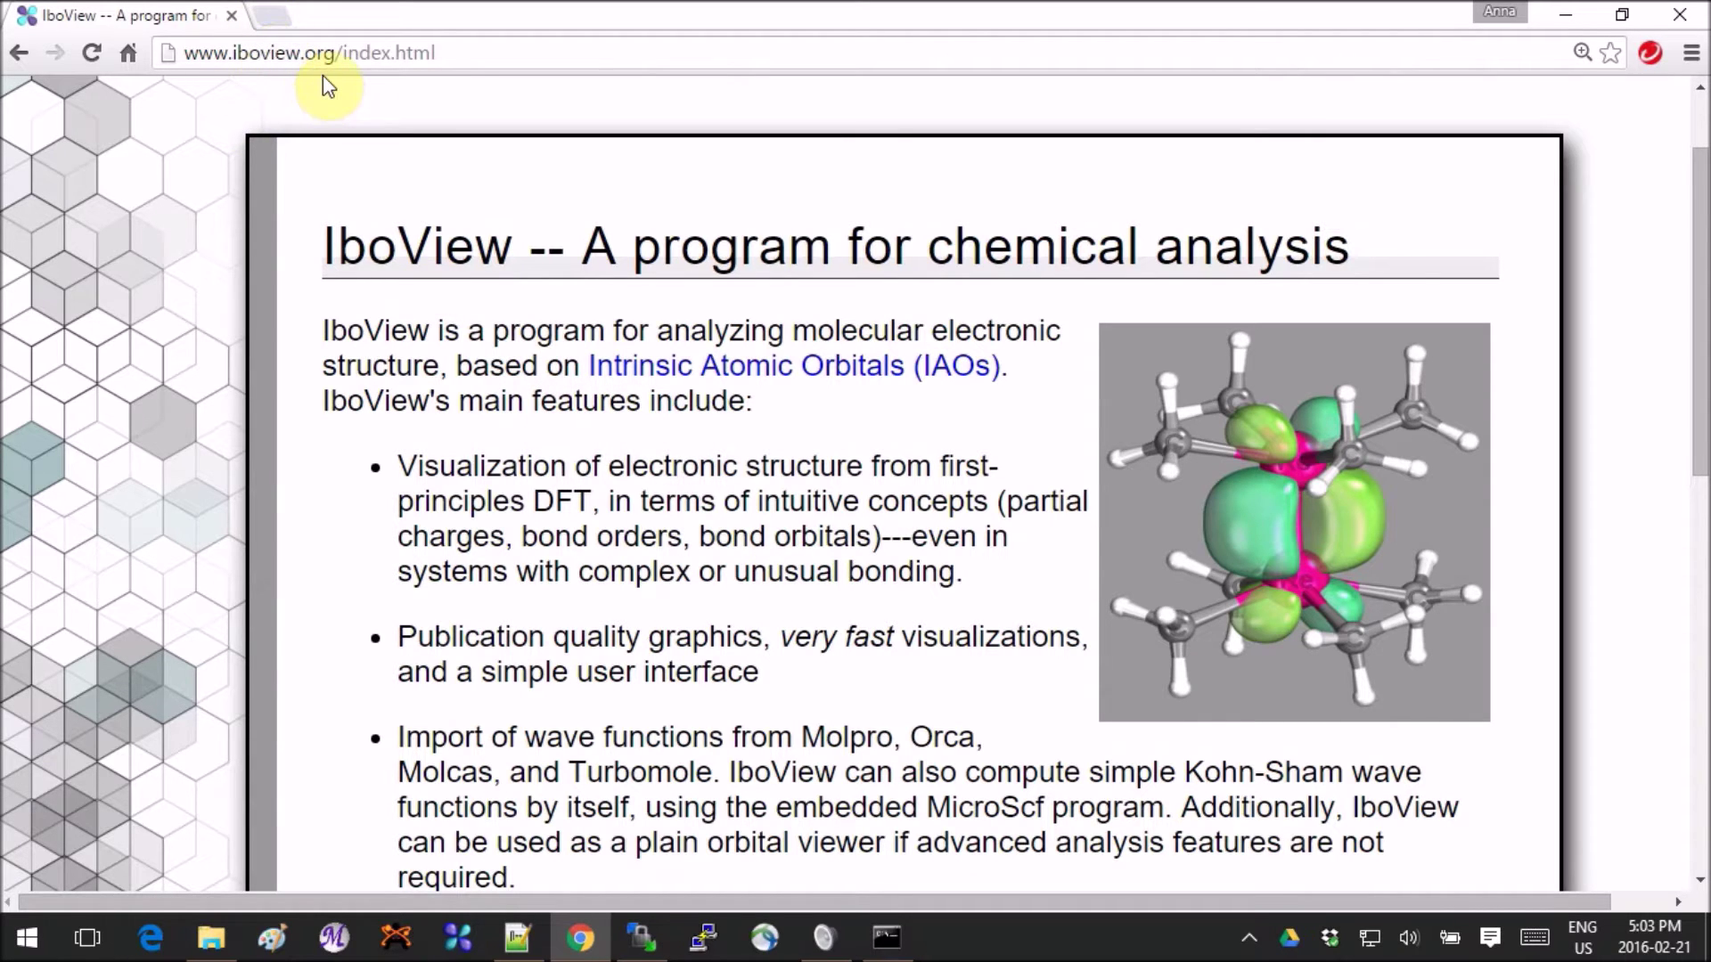
{"action": "scroll", "coordinate": [463, 374], "scroll_direction": "down", "scroll_amount": 7}
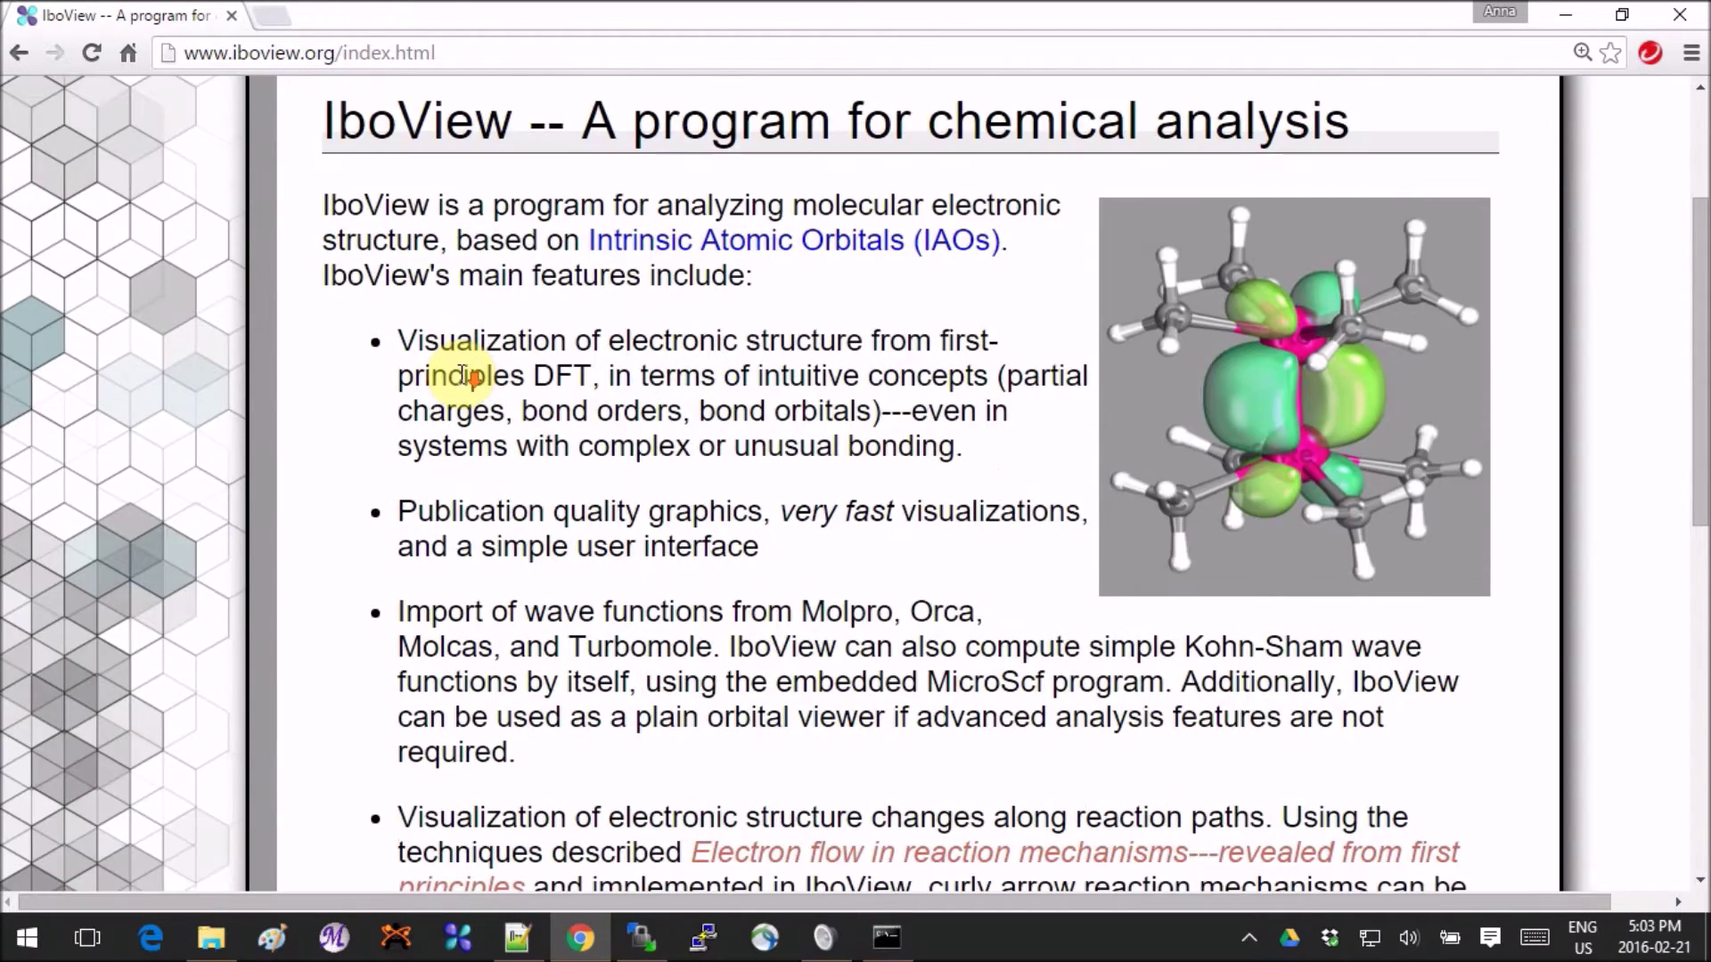
{"action": "scroll", "coordinate": [464, 374], "scroll_direction": "up", "scroll_amount": 7}
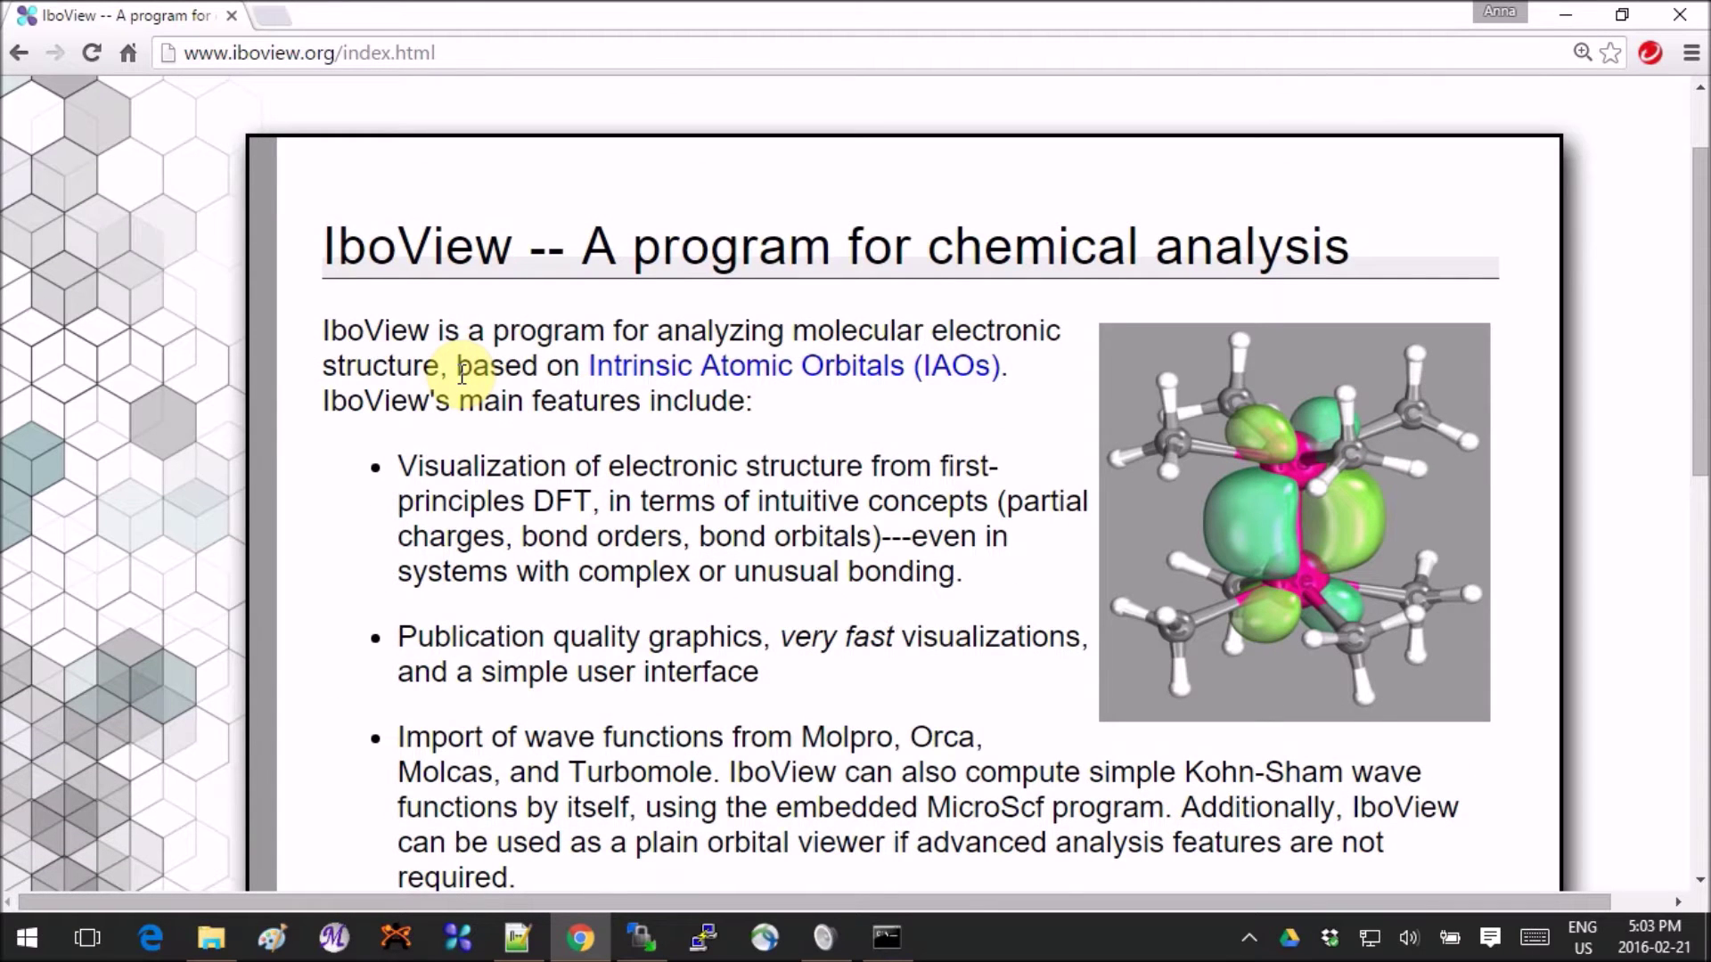
{"action": "left_click", "coordinate": [339, 471]}
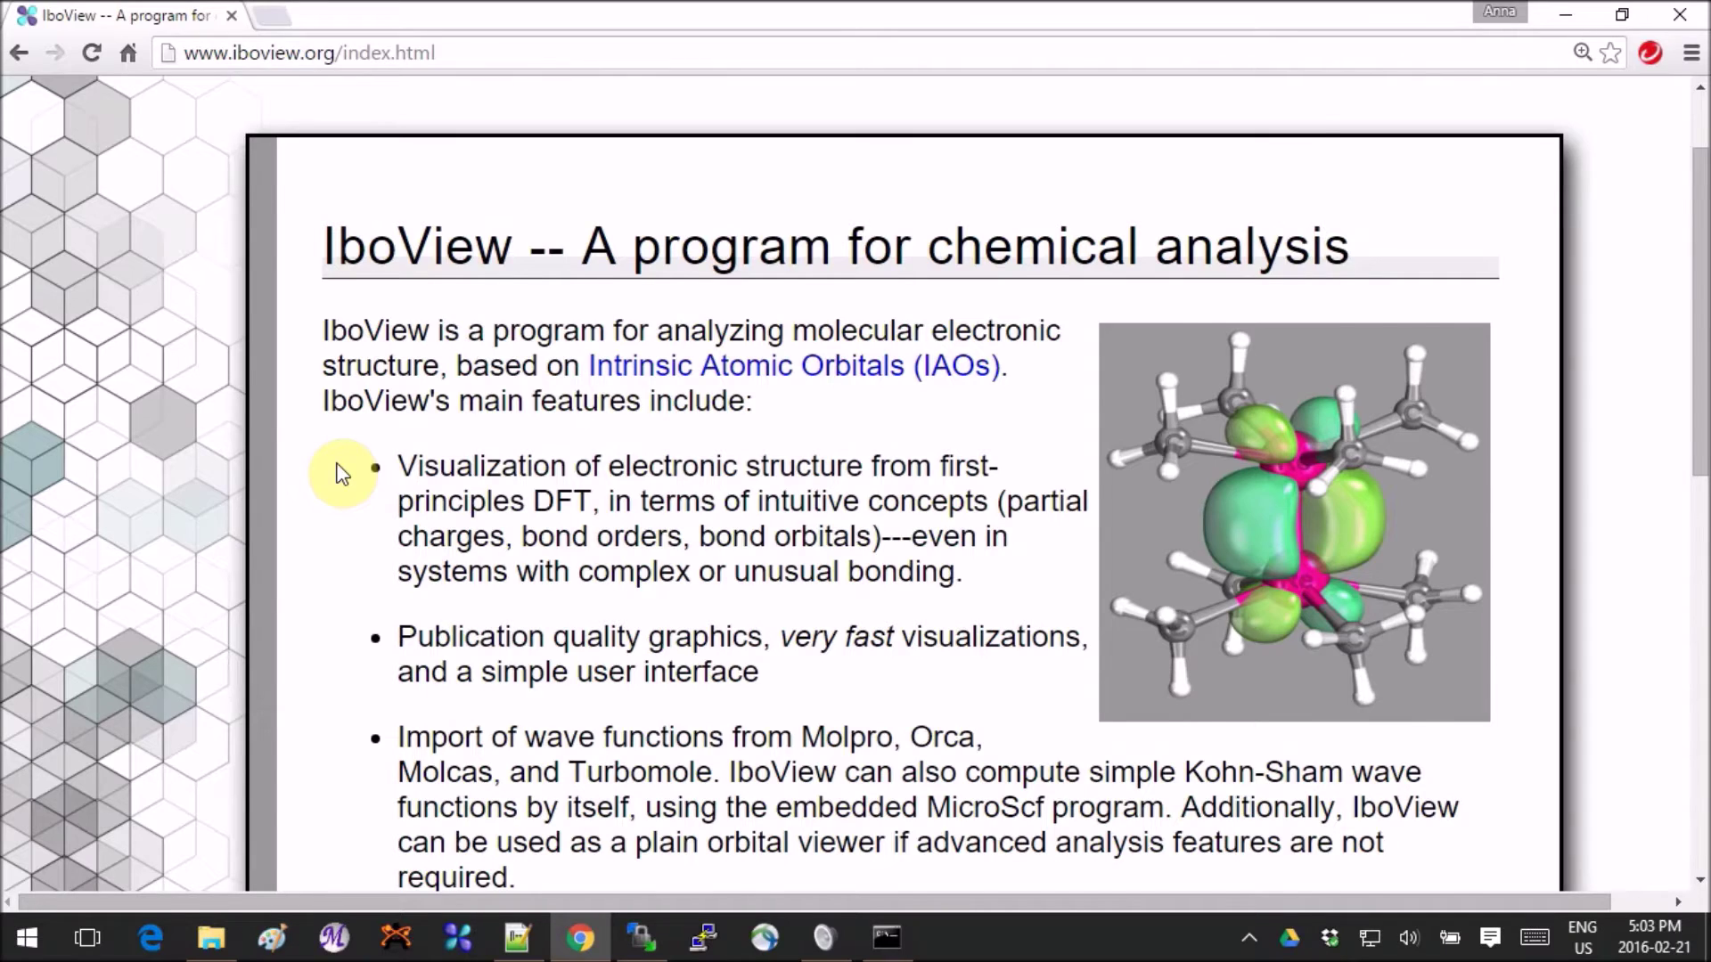
{"action": "scroll", "coordinate": [343, 474], "scroll_direction": "down", "scroll_amount": 1}
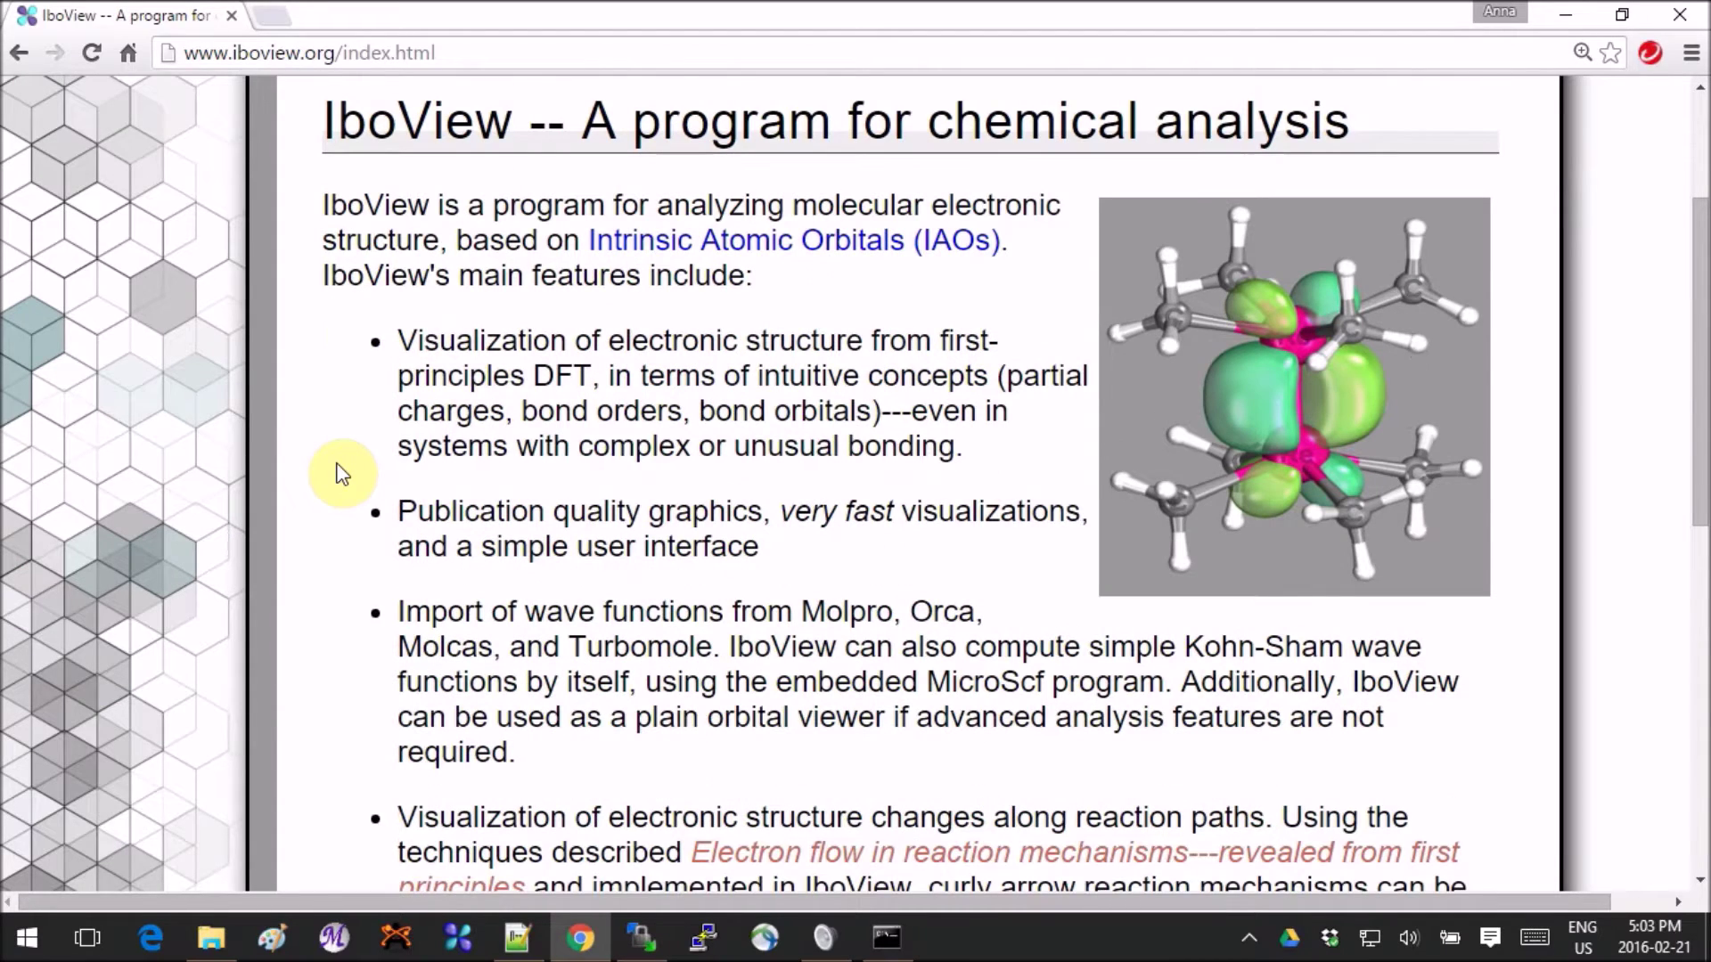
{"action": "scroll", "coordinate": [342, 474], "scroll_direction": "down", "scroll_amount": 1}
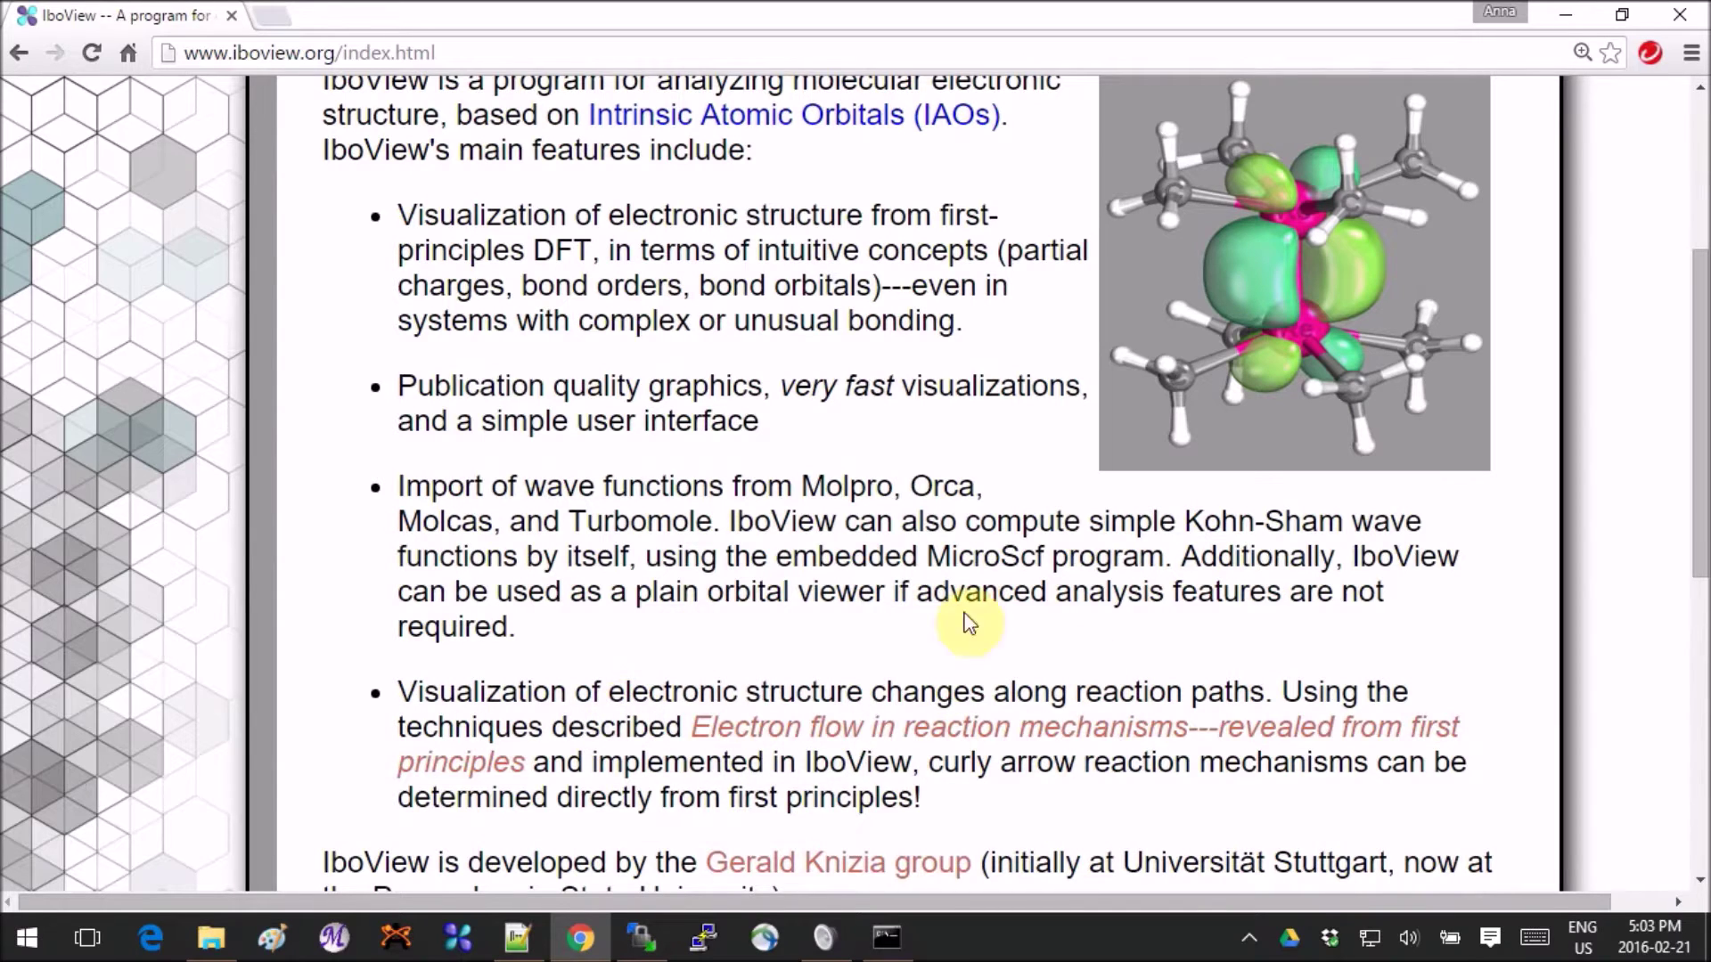
{"action": "scroll", "coordinate": [366, 644], "scroll_direction": "down", "scroll_amount": 1}
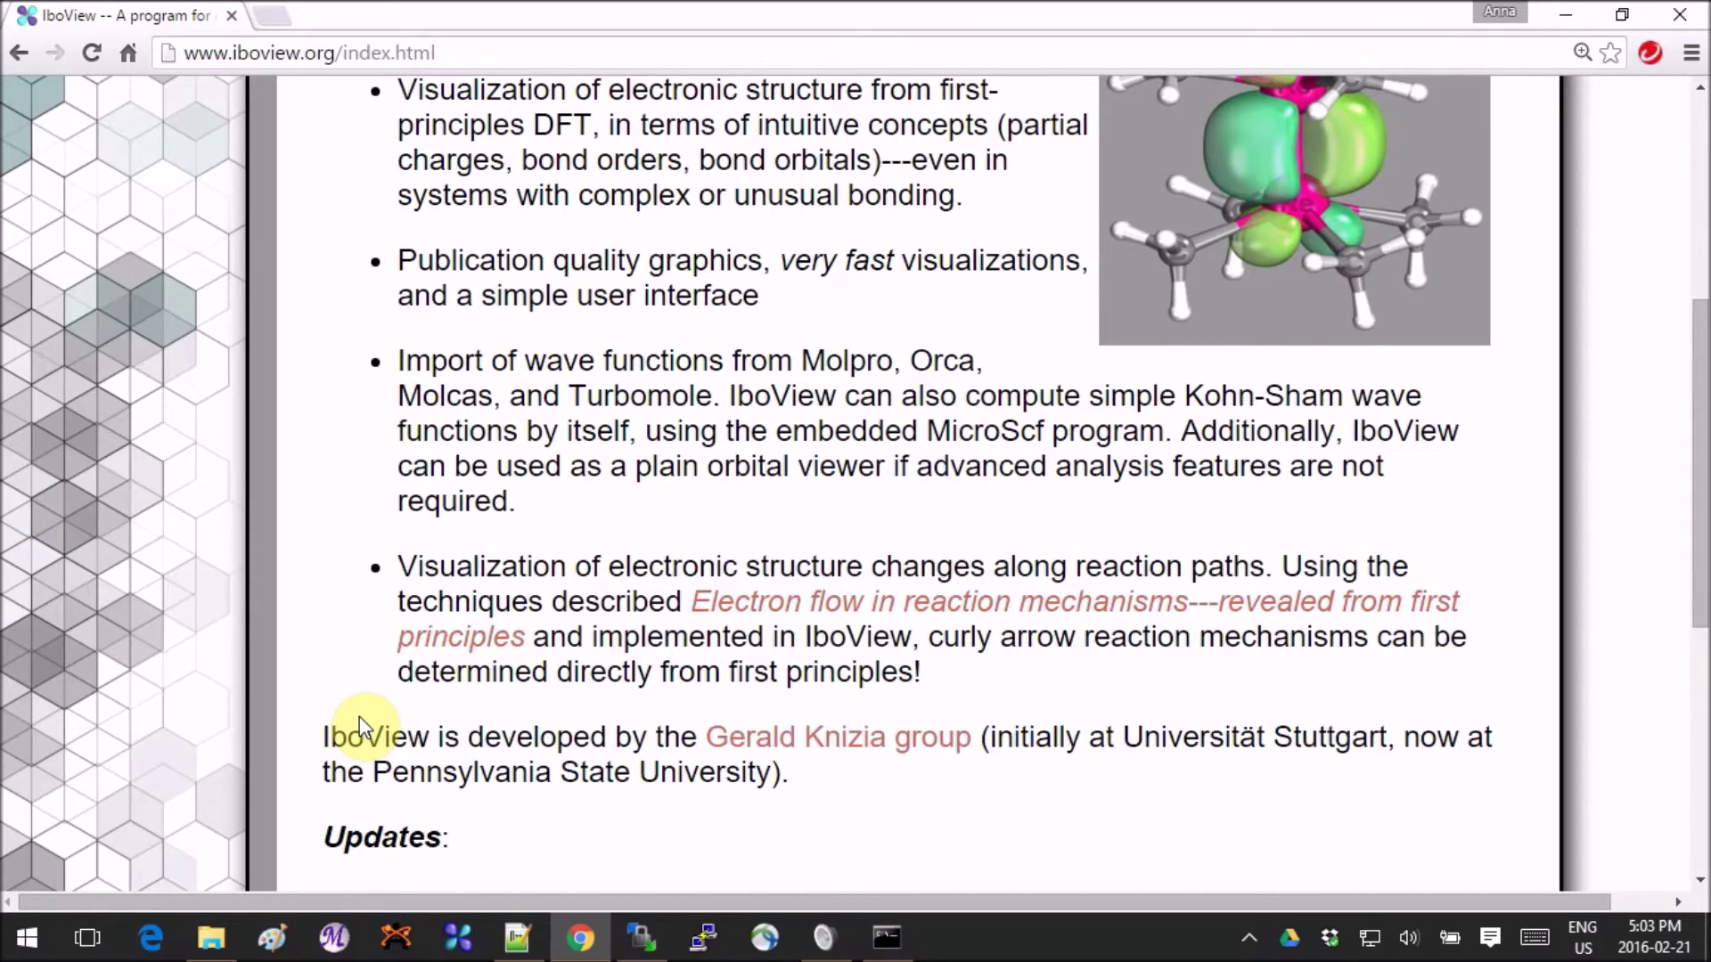
{"action": "scroll", "coordinate": [360, 726], "scroll_direction": "down", "scroll_amount": 2}
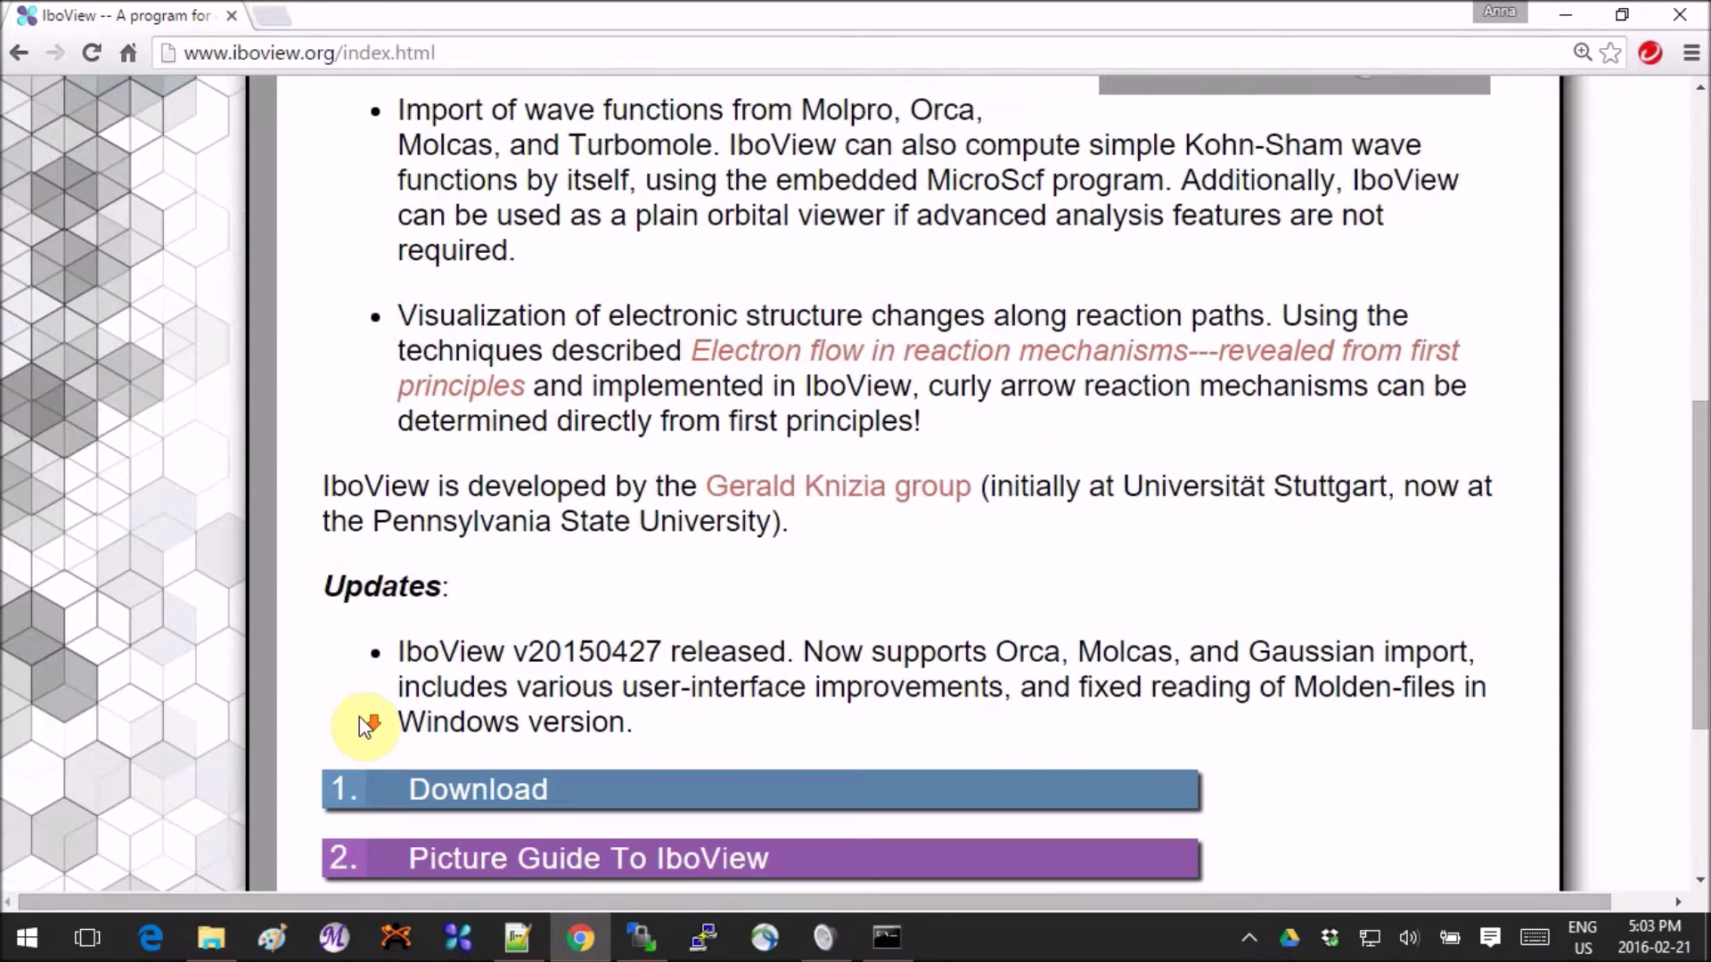
{"action": "scroll", "coordinate": [360, 718], "scroll_direction": "up", "scroll_amount": 5}
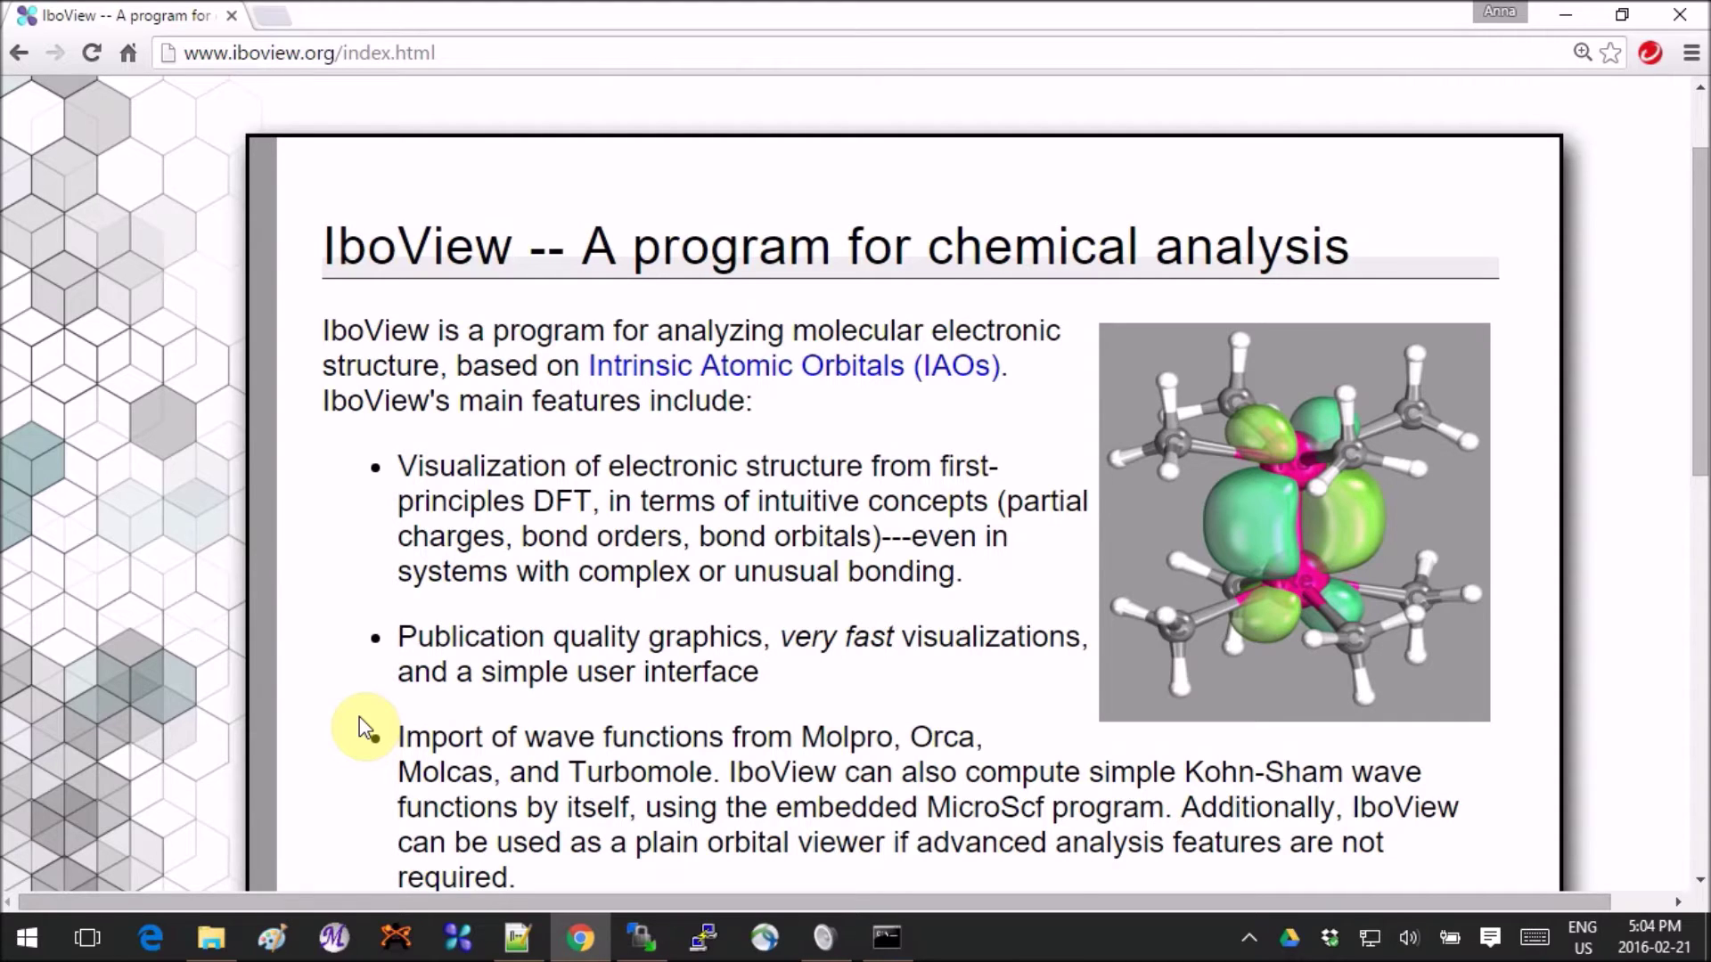
Step: Open the IboView Download page and scroll to the '1. Binary version (Windows)' section
{"action": "scroll", "coordinate": [360, 718], "scroll_direction": "down", "scroll_amount": 1}
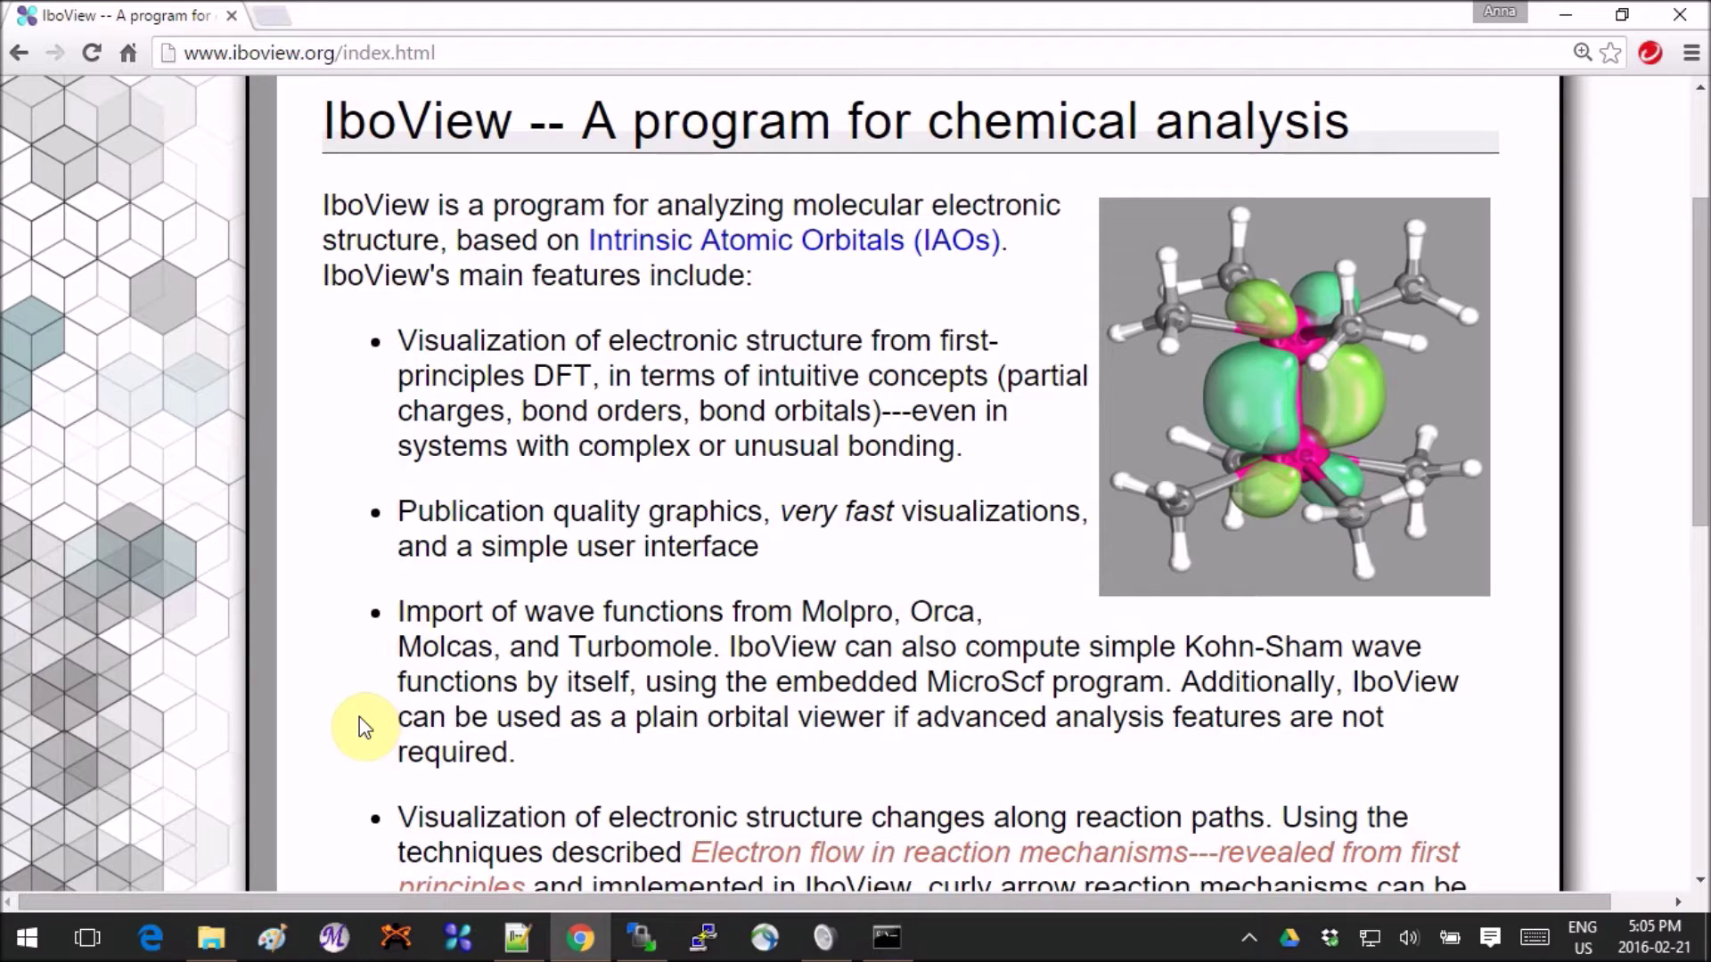
{"action": "scroll", "coordinate": [386, 691], "scroll_direction": "down", "scroll_amount": 1}
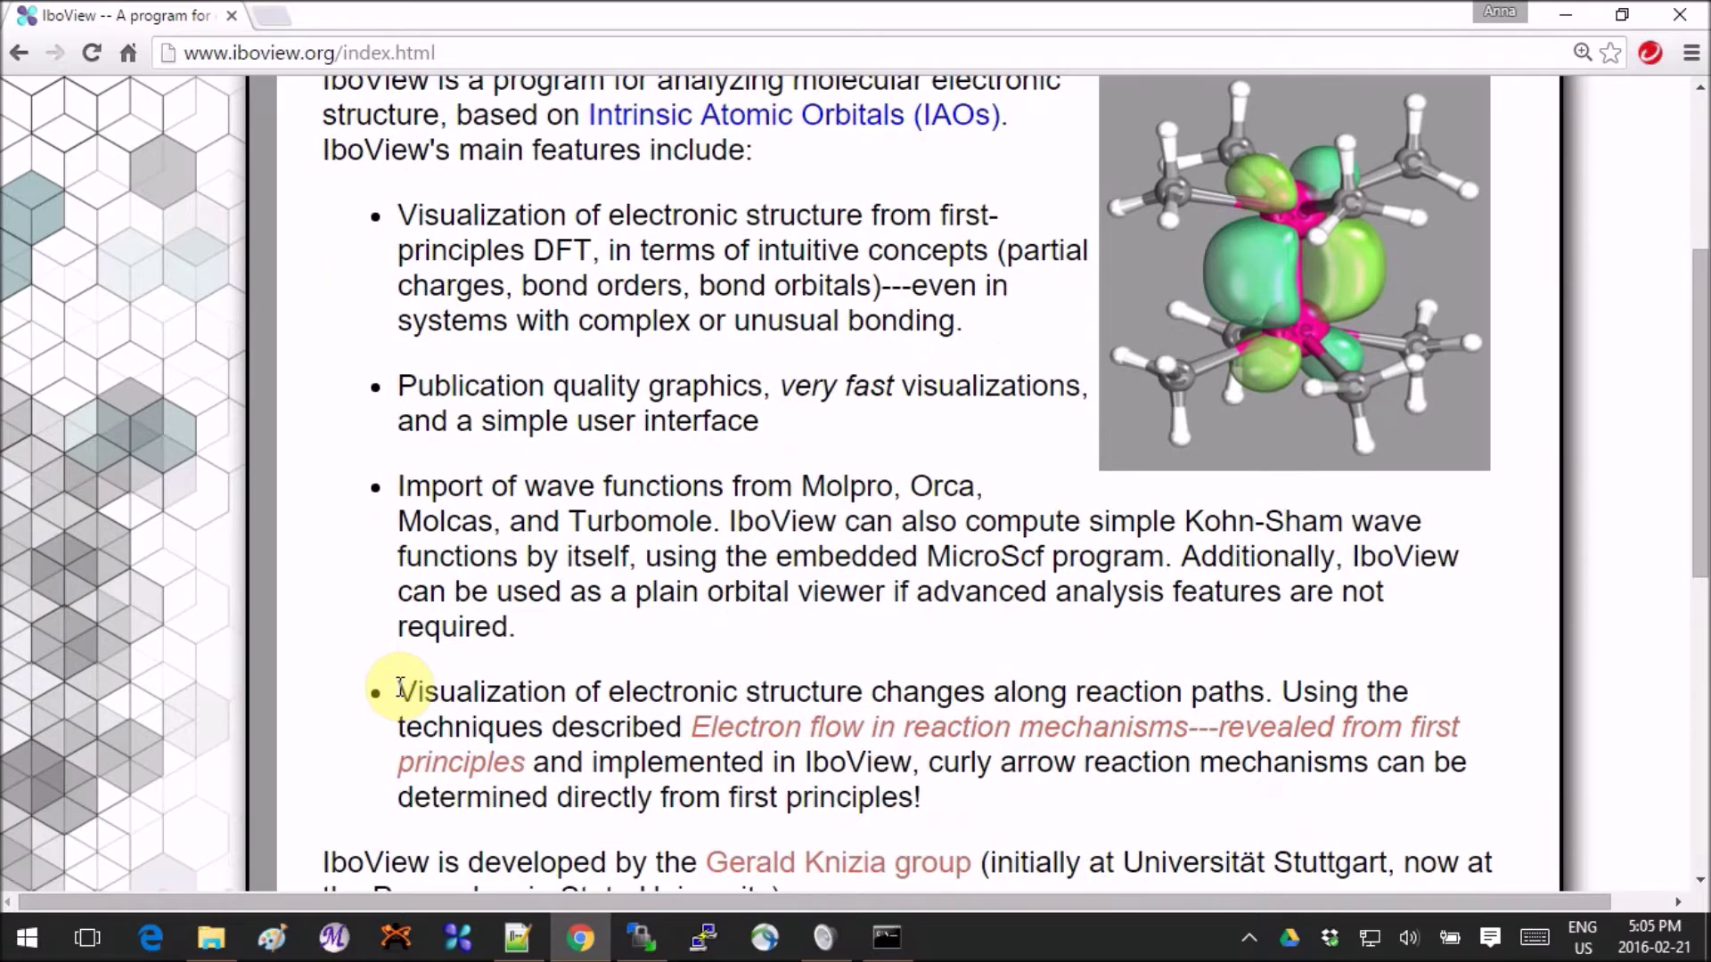
{"action": "scroll", "coordinate": [387, 690], "scroll_direction": "down", "scroll_amount": 2}
{"action": "scroll", "coordinate": [387, 690], "scroll_direction": "down", "scroll_amount": 5}
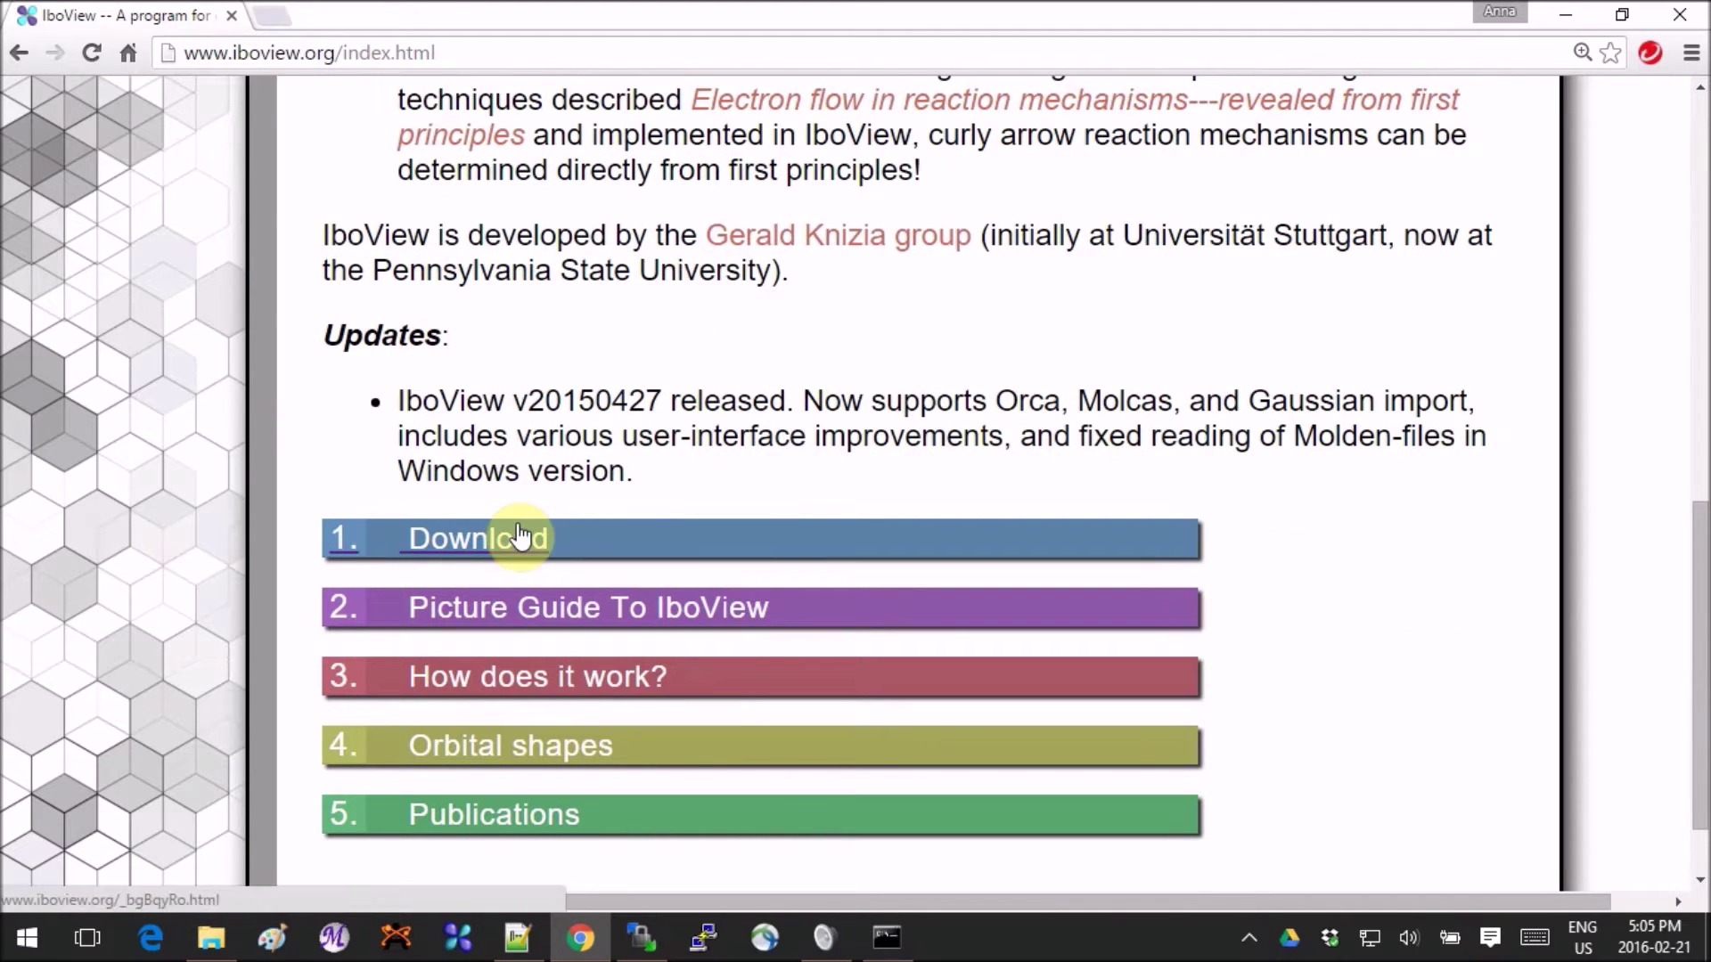
{"action": "left_click", "coordinate": [516, 533]}
{"action": "scroll", "coordinate": [714, 325], "scroll_direction": "down", "scroll_amount": 3}
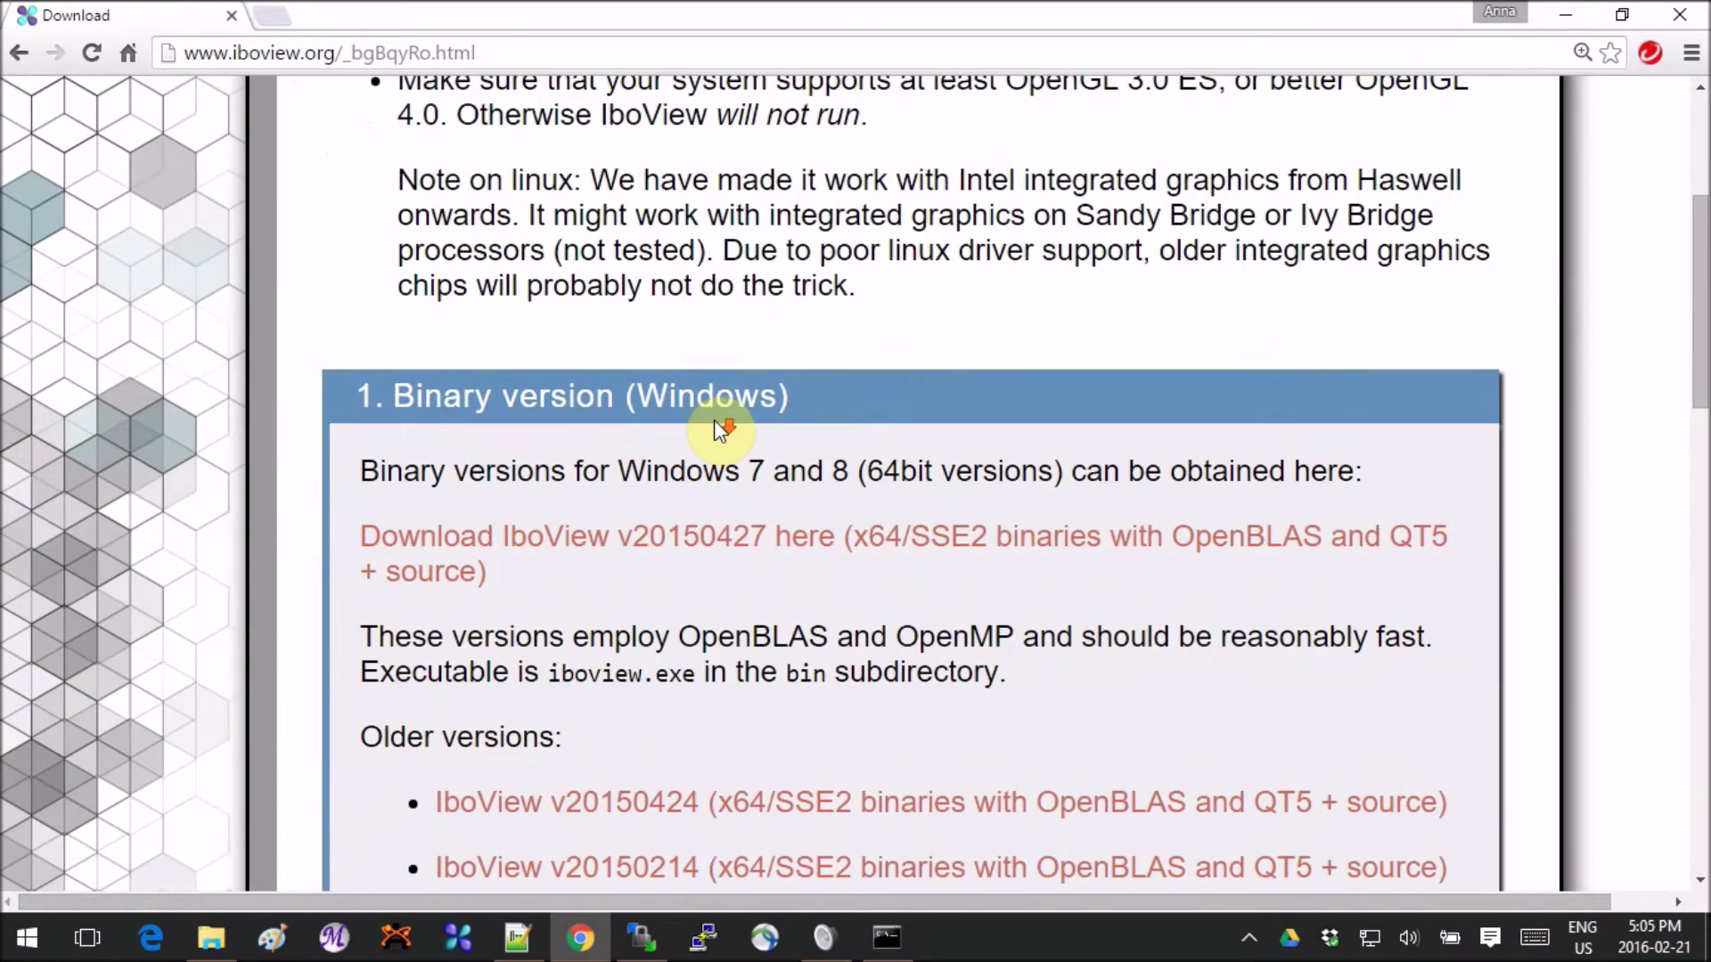
{"action": "scroll", "coordinate": [590, 322], "scroll_direction": "down", "scroll_amount": 7}
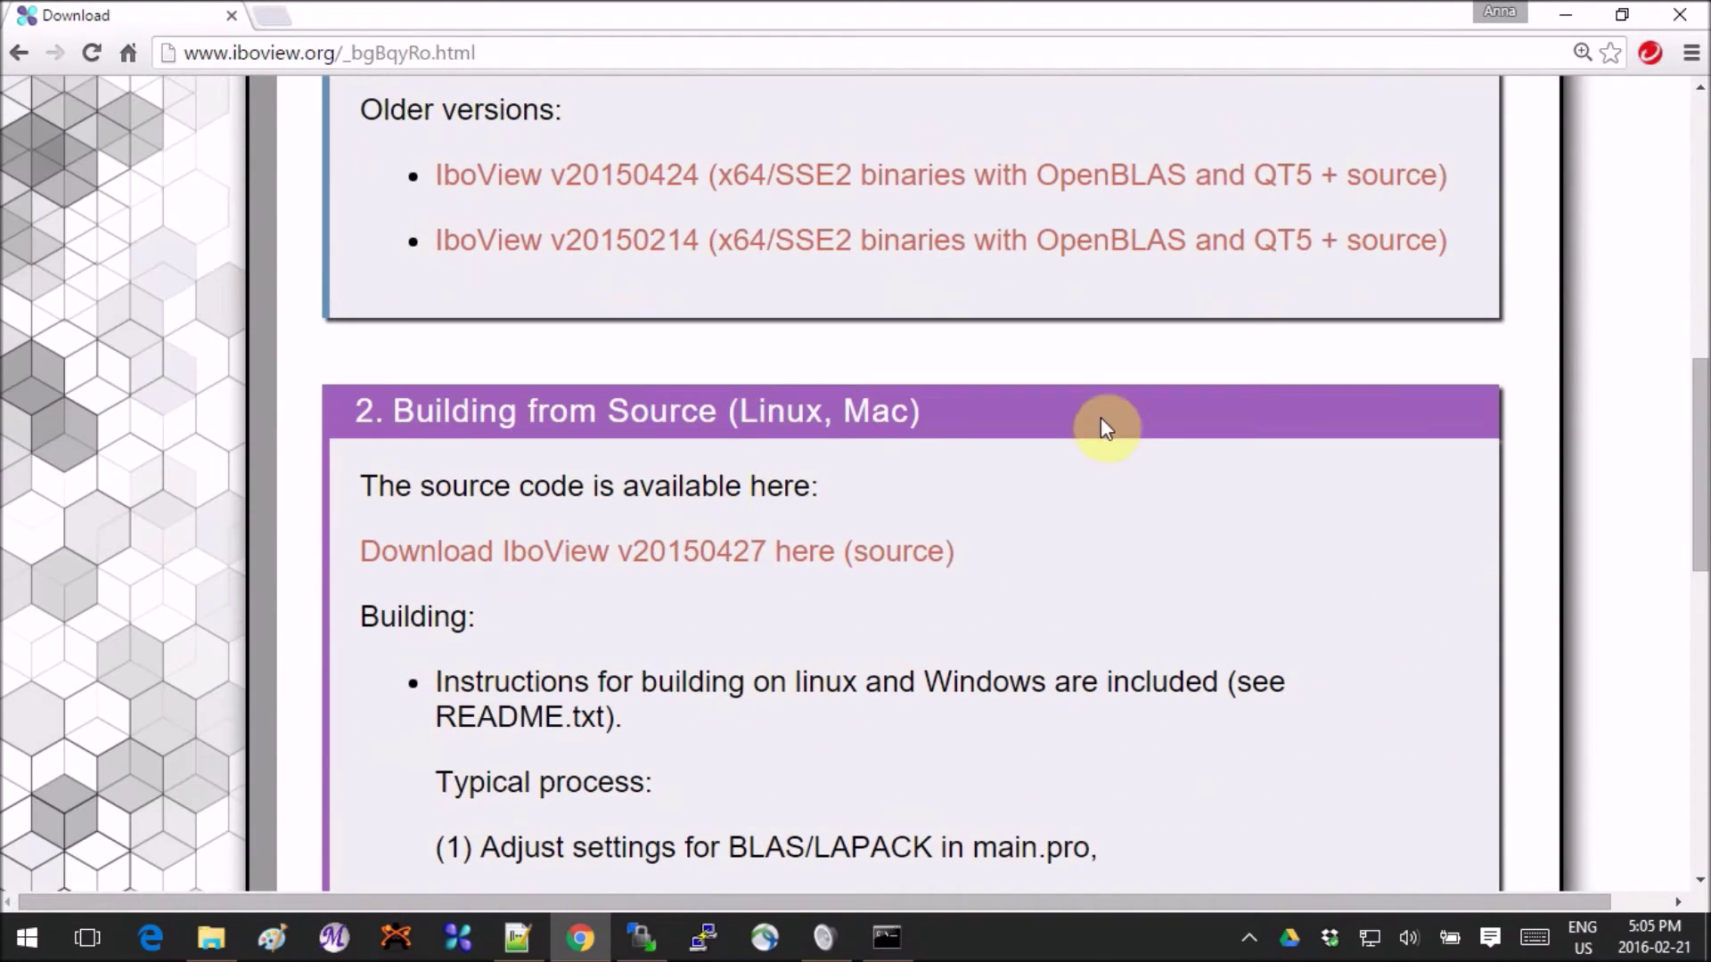
{"action": "scroll", "coordinate": [1216, 499], "scroll_direction": "up", "scroll_amount": 7}
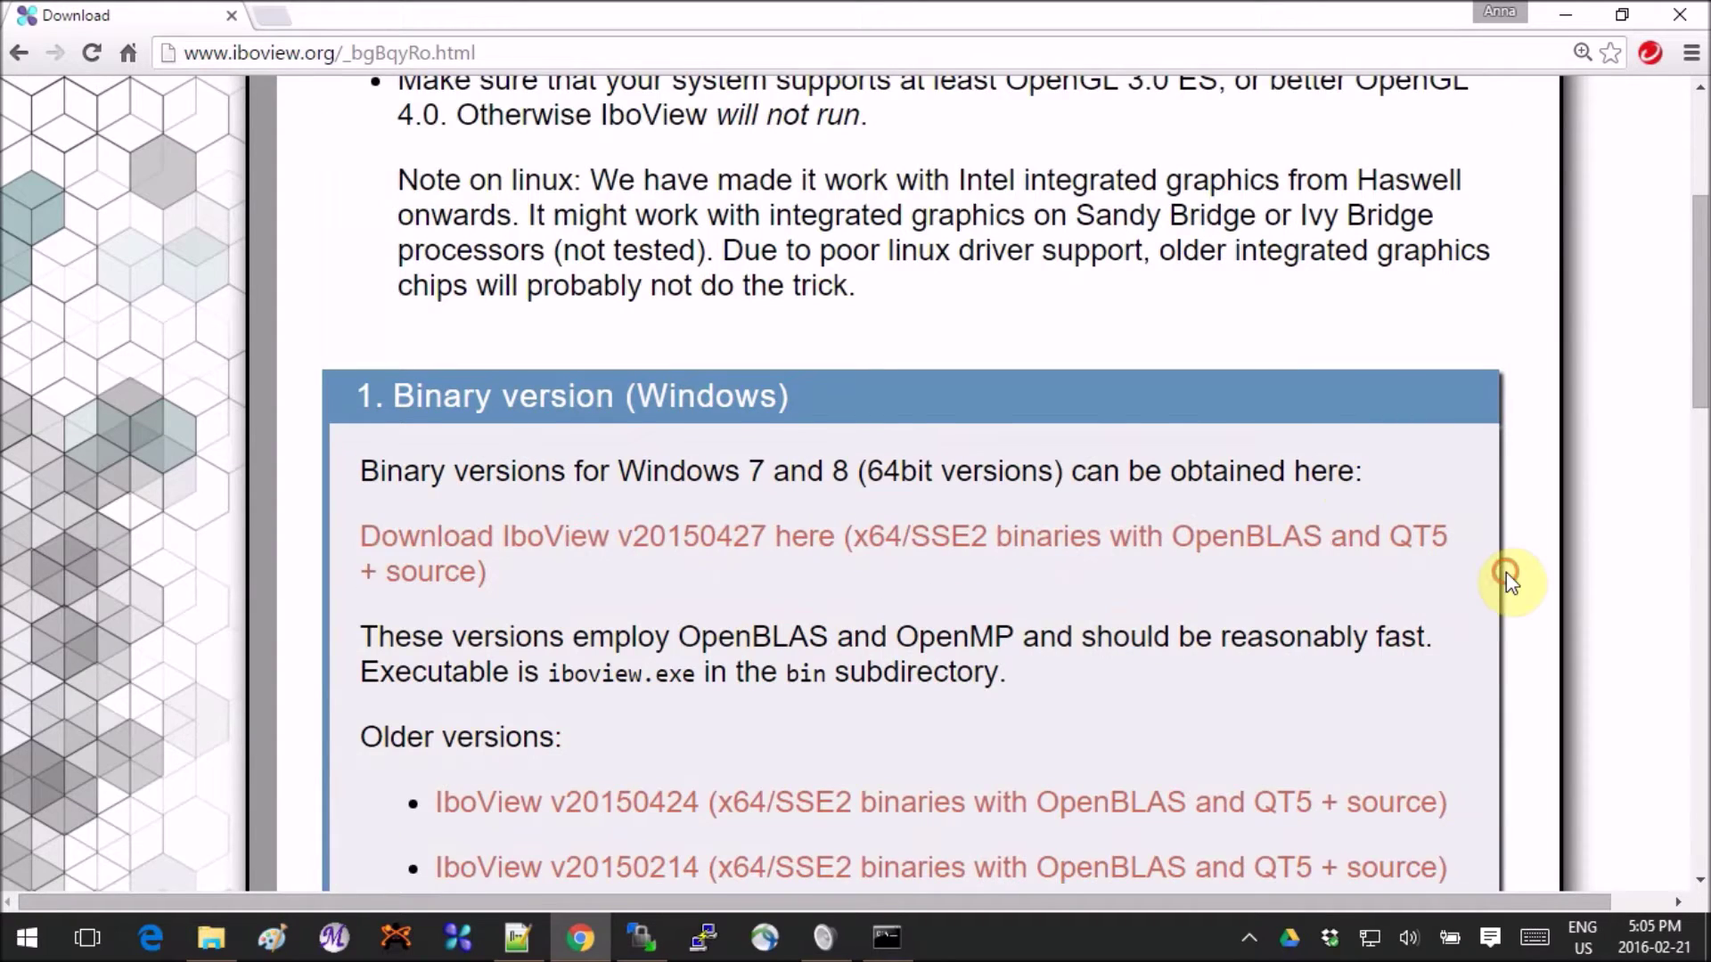
{"action": "scroll", "coordinate": [1506, 577], "scroll_direction": "down", "scroll_amount": 1}
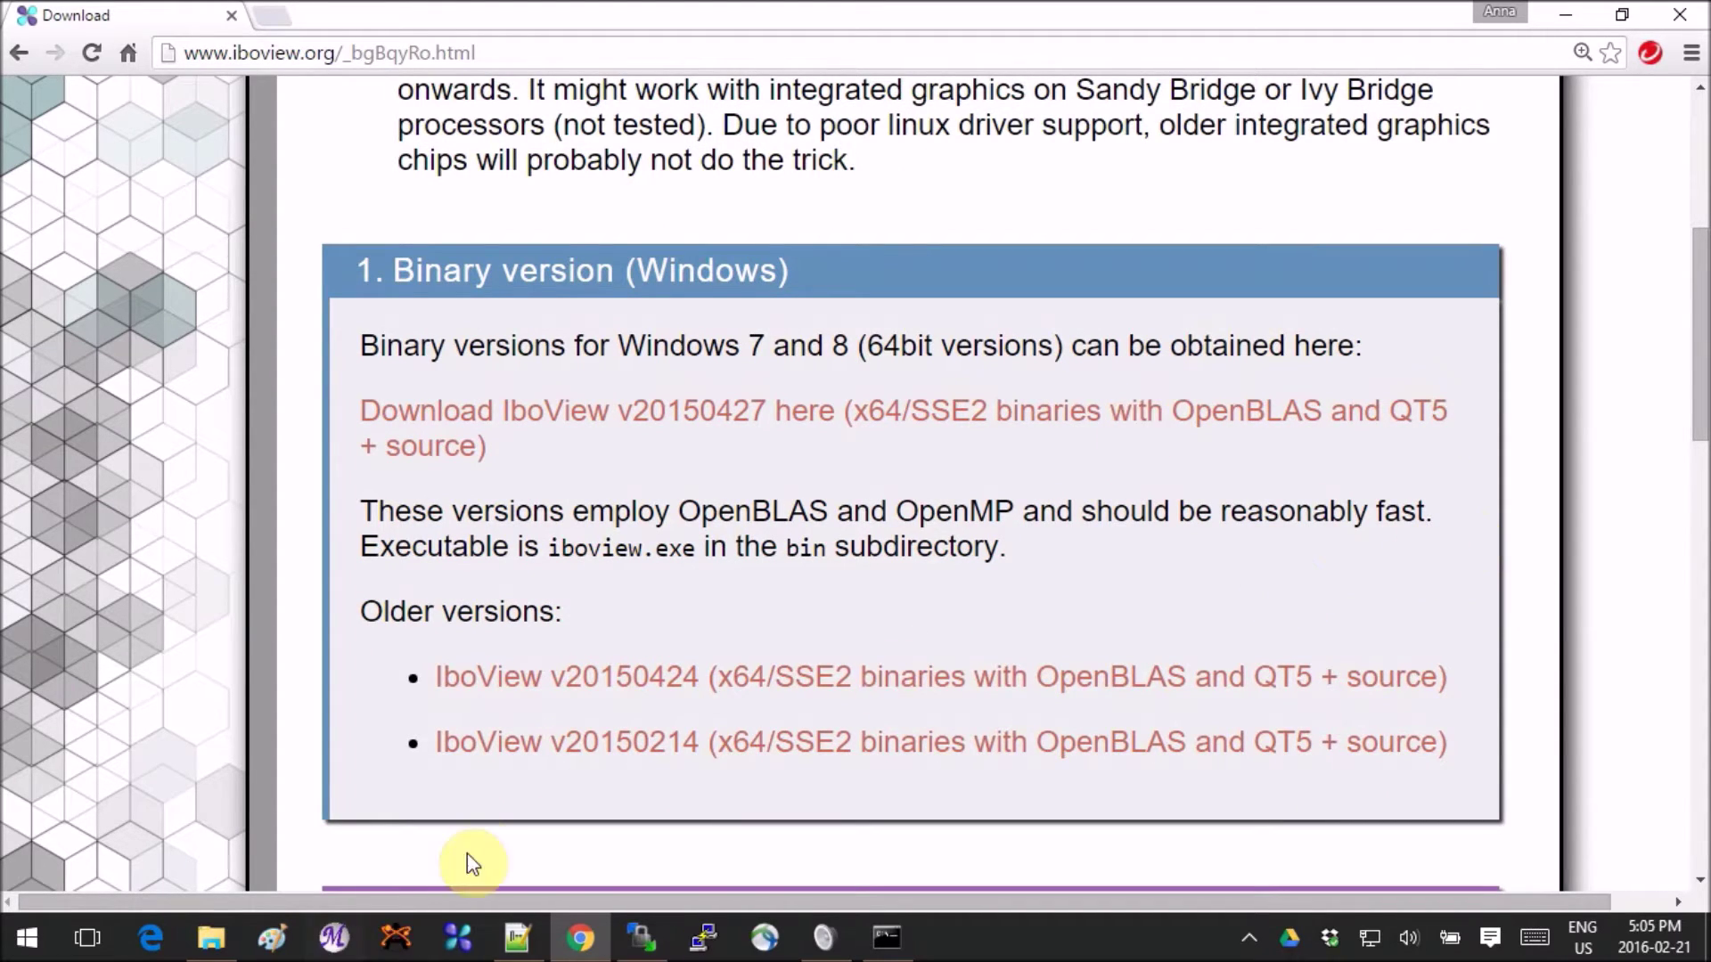
Step: Launch IboView and drag diels_alder_IRCfwd.molden.input from the Tutorials folder into its viewport
{"action": "left_click", "coordinate": [456, 941]}
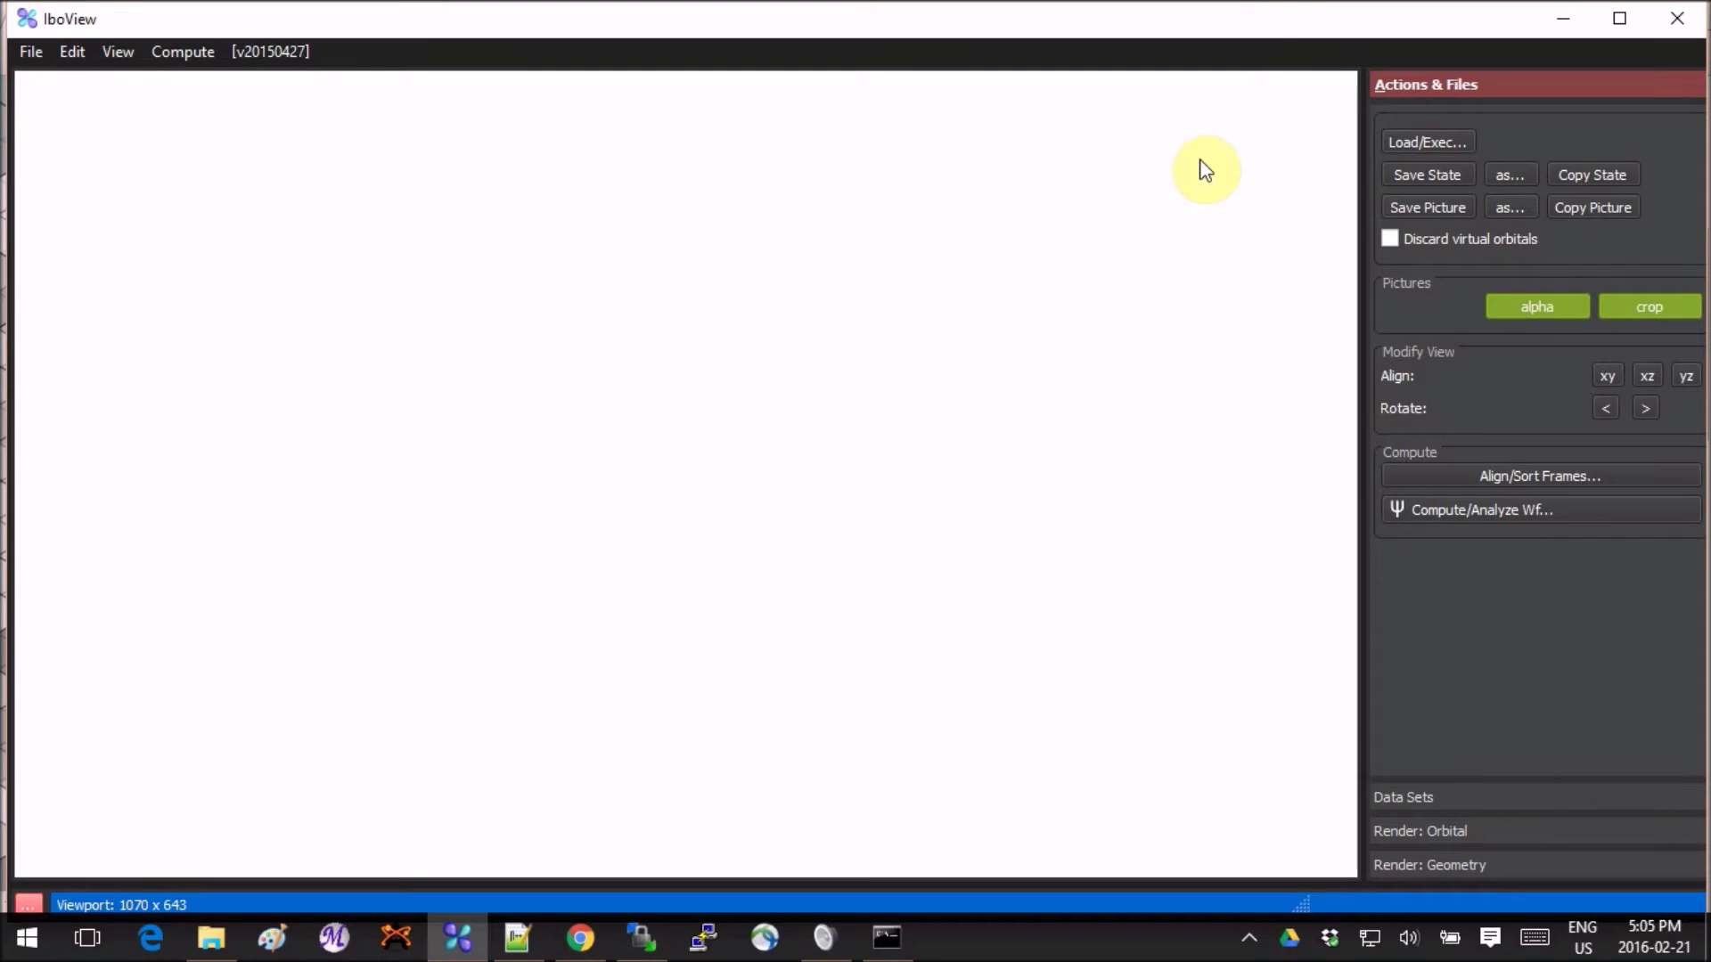
{"action": "mouse_move", "coordinate": [1264, 16]}
{"action": "left_mouse_down"}
{"action": "mouse_move", "coordinate": [1245, 25]}
{"action": "mouse_move", "coordinate": [1283, 14]}
{"action": "mouse_move", "coordinate": [1266, 21]}
{"action": "left_mouse_up"}
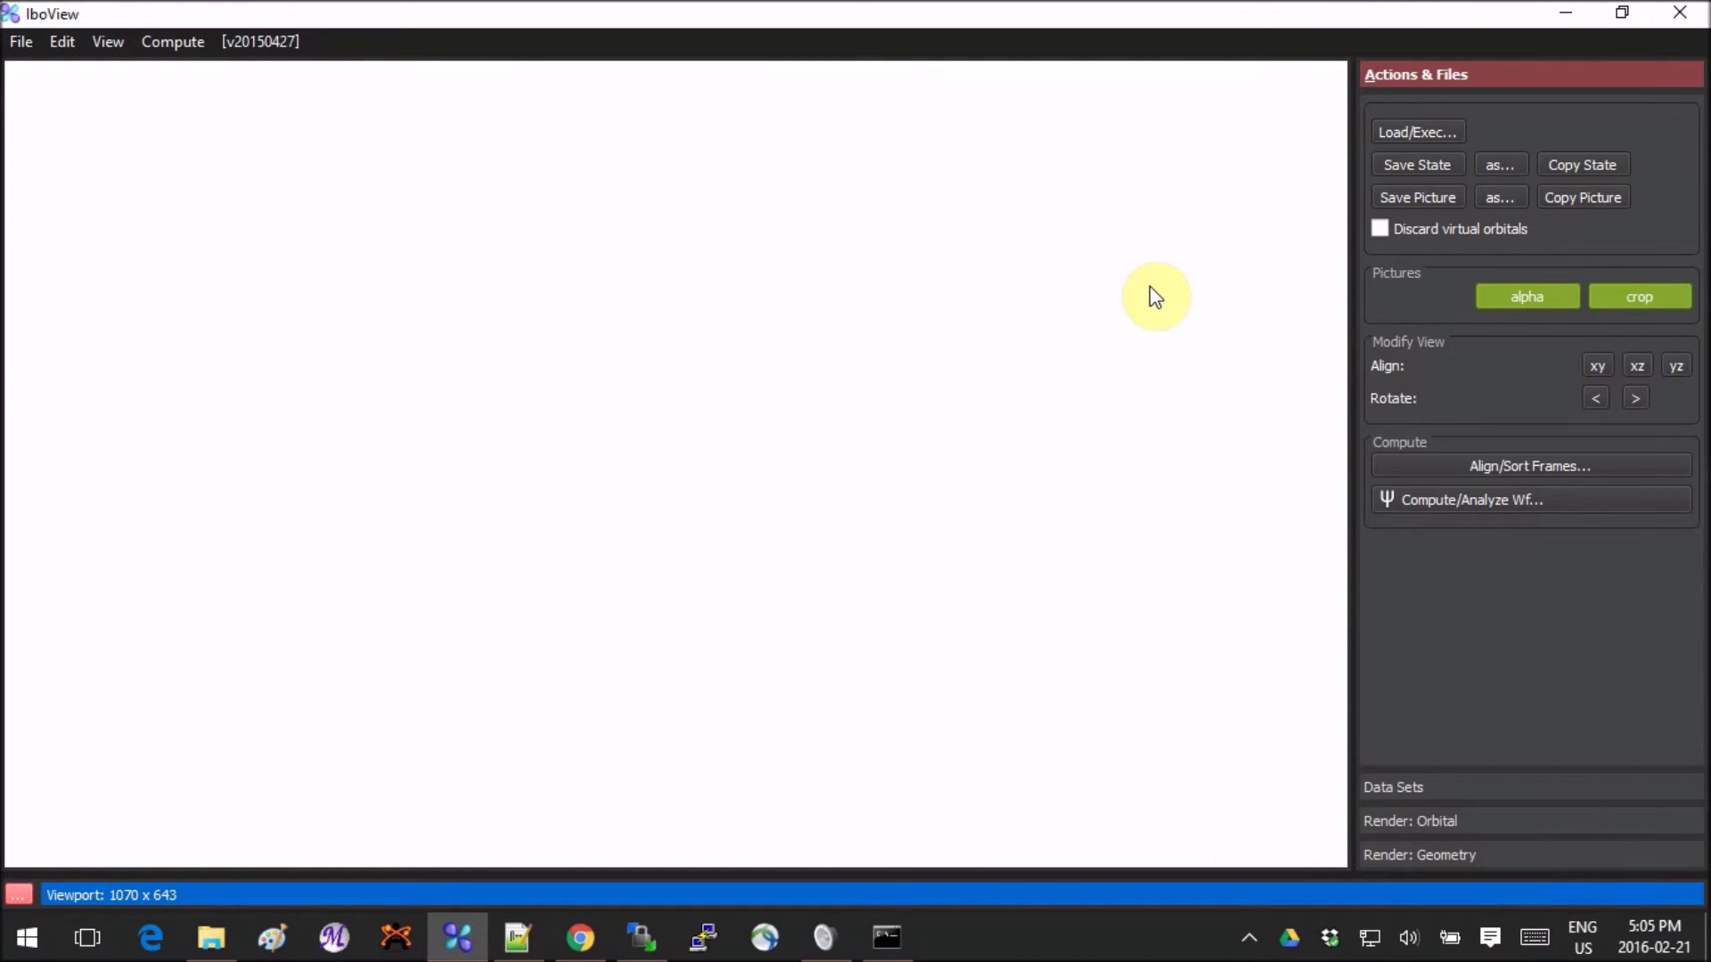
{"action": "left_click", "coordinate": [212, 937]}
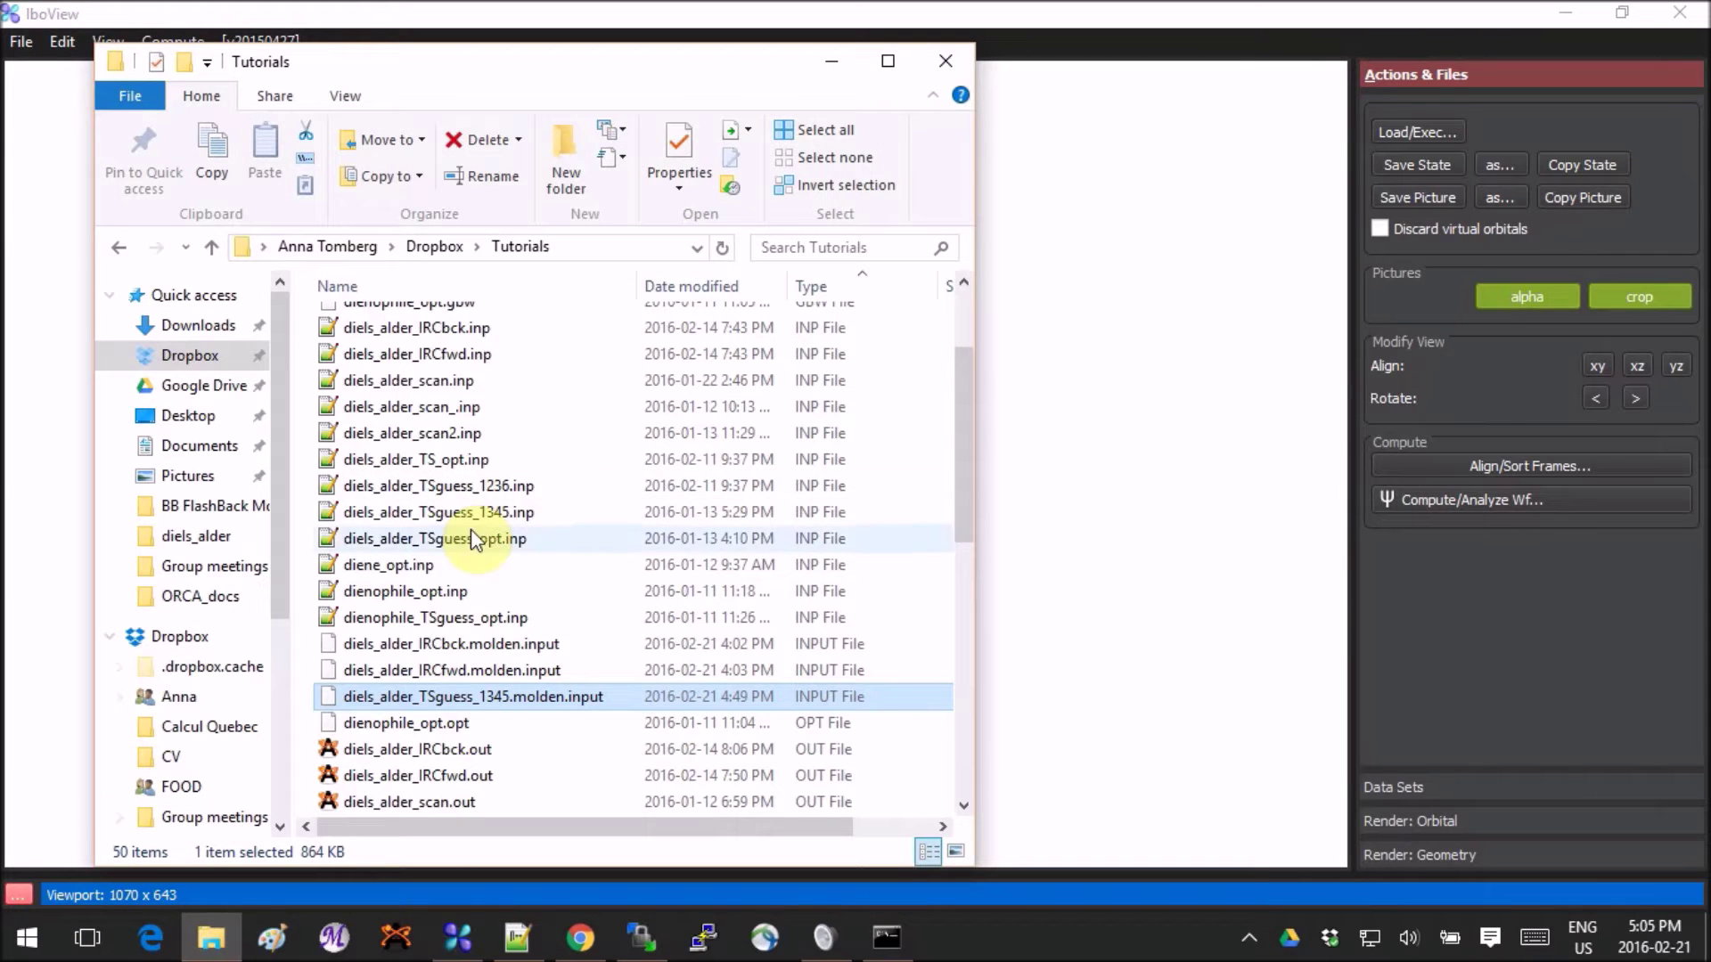
{"action": "left_click_drag", "start_coordinate": [496, 670], "coordinate": [1031, 523]}
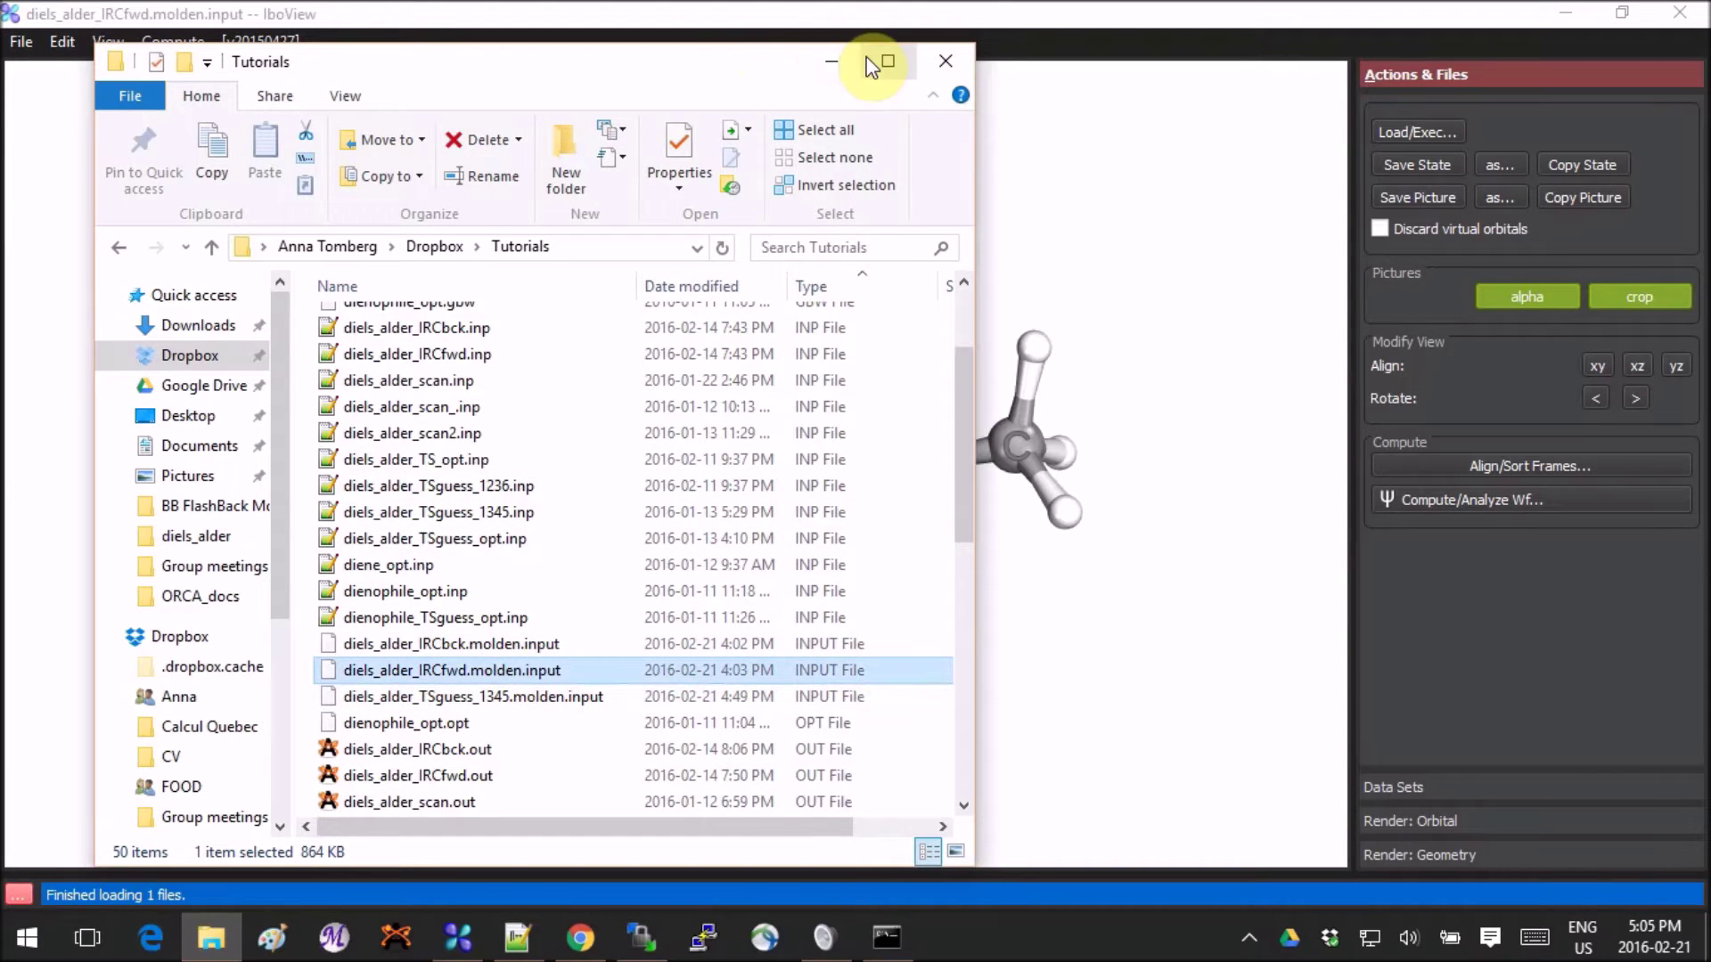
{"action": "left_click", "coordinate": [836, 63]}
Step: Rotate, pan and zoom the methyl-substituted six-membered ring molecule to inspect it
{"action": "left_click_drag", "start_coordinate": [1131, 512], "coordinate": [1259, 727]}
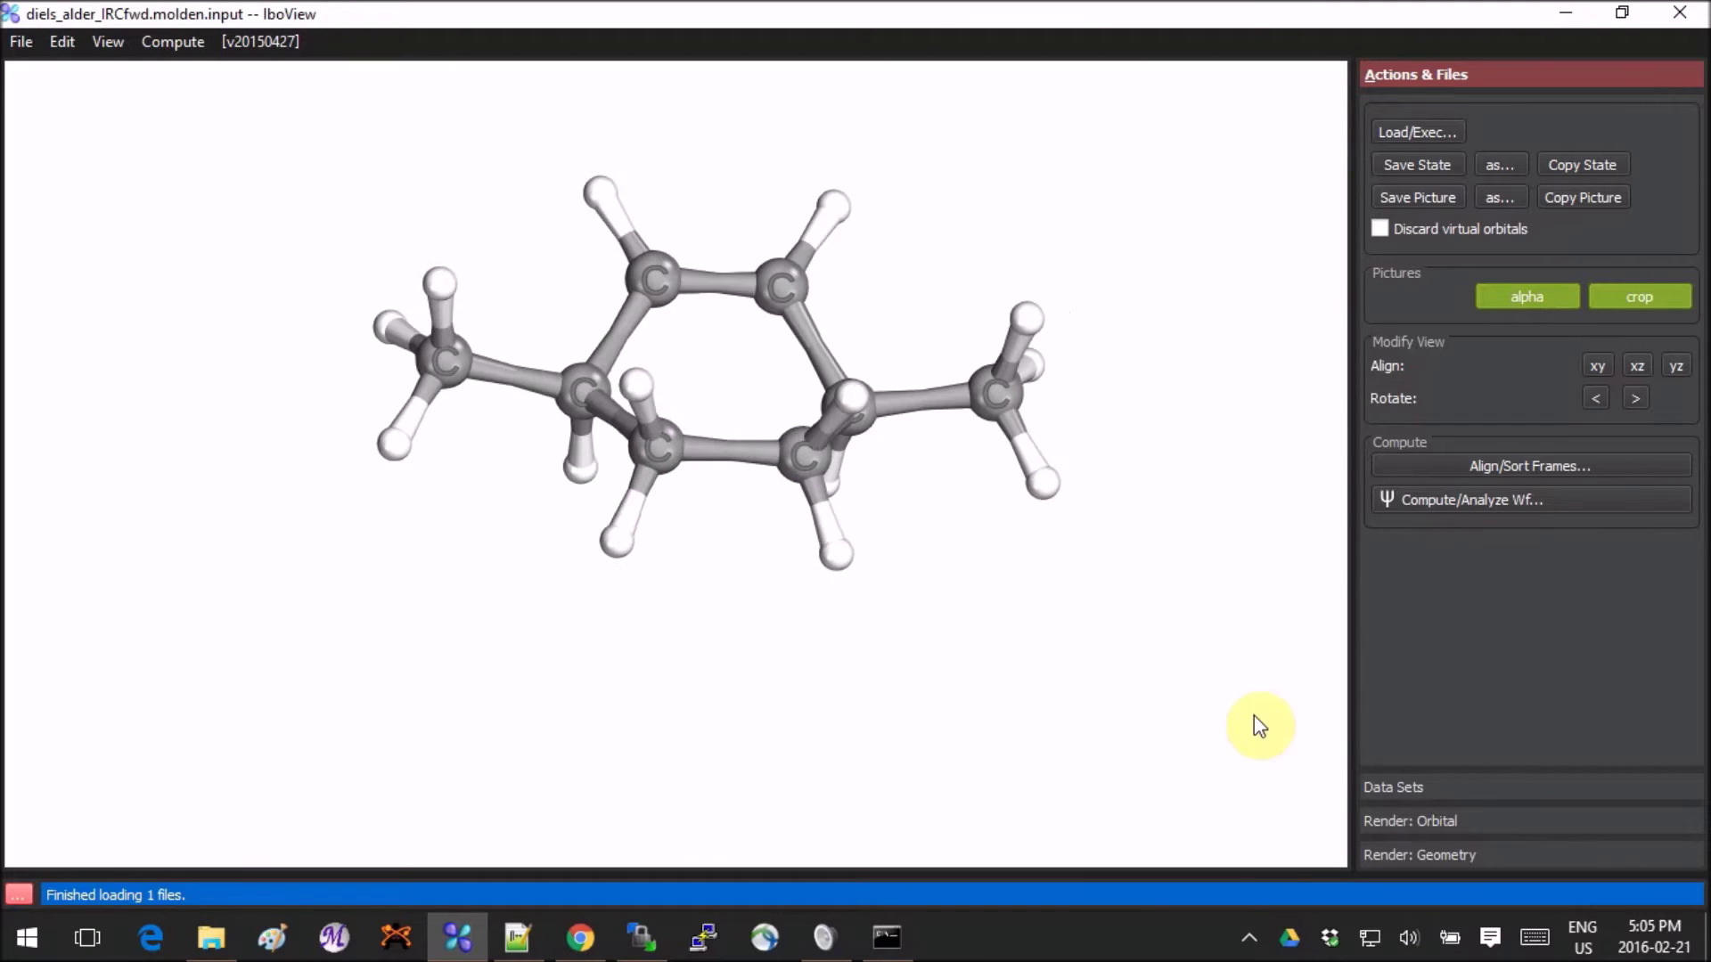
{"action": "left_click_drag", "start_coordinate": [817, 202], "coordinate": [803, 369]}
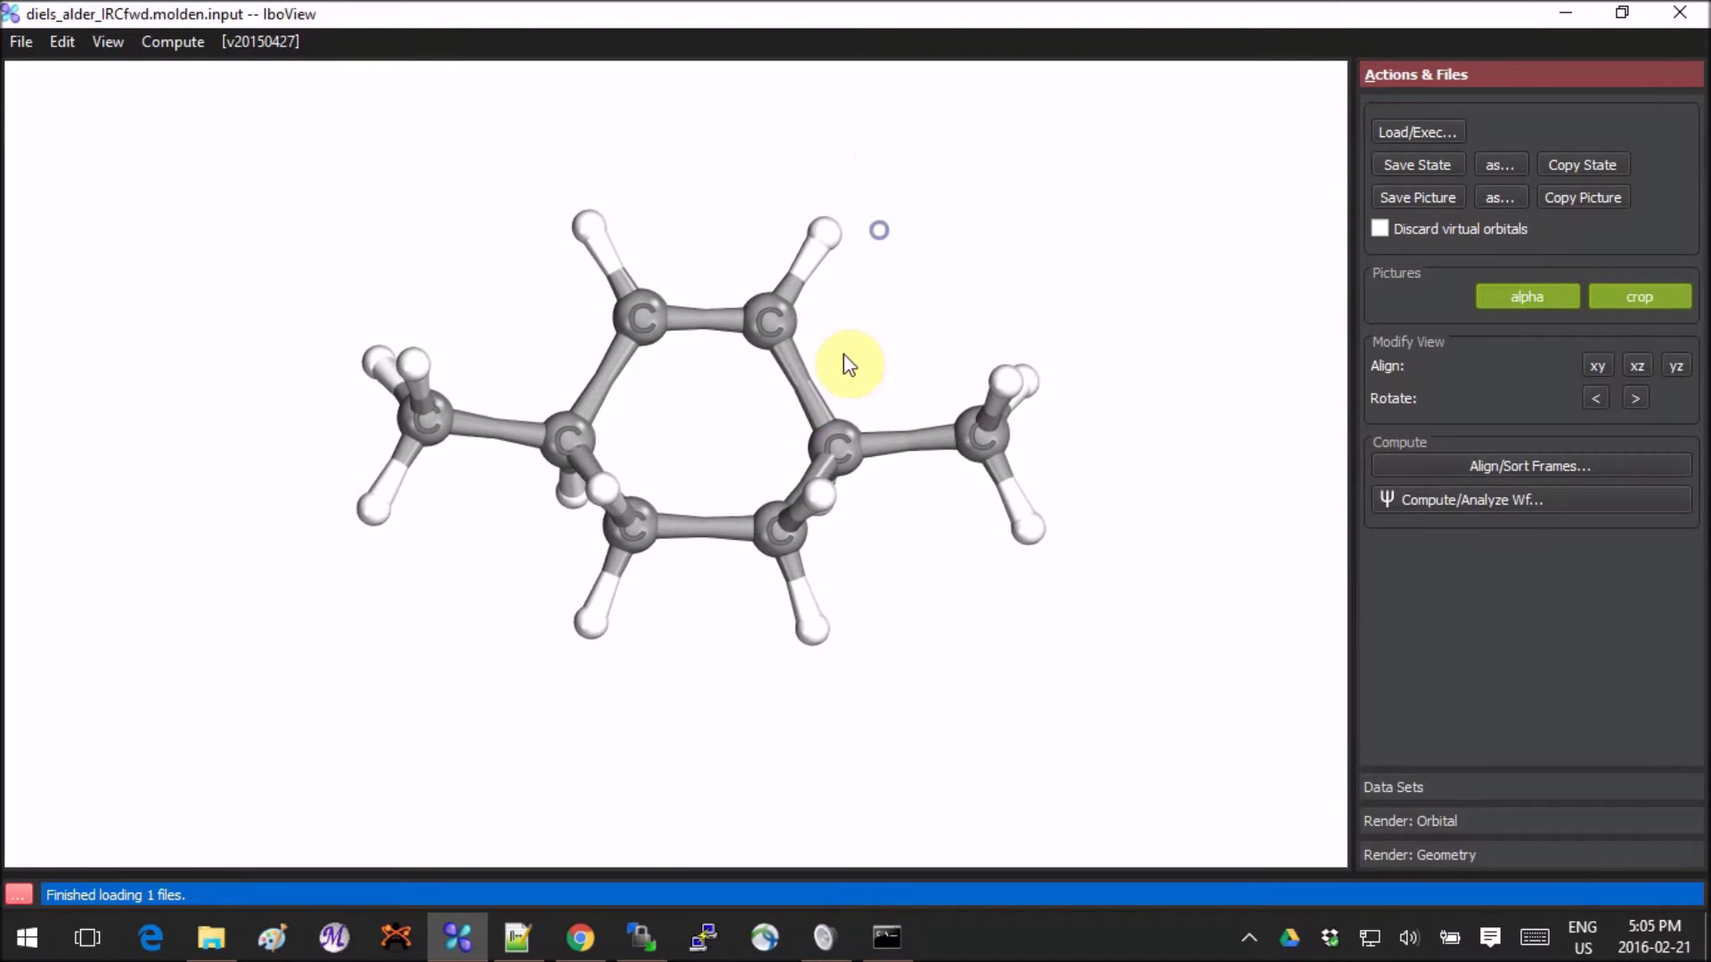
{"action": "left_click_drag", "start_coordinate": [848, 363], "coordinate": [810, 504]}
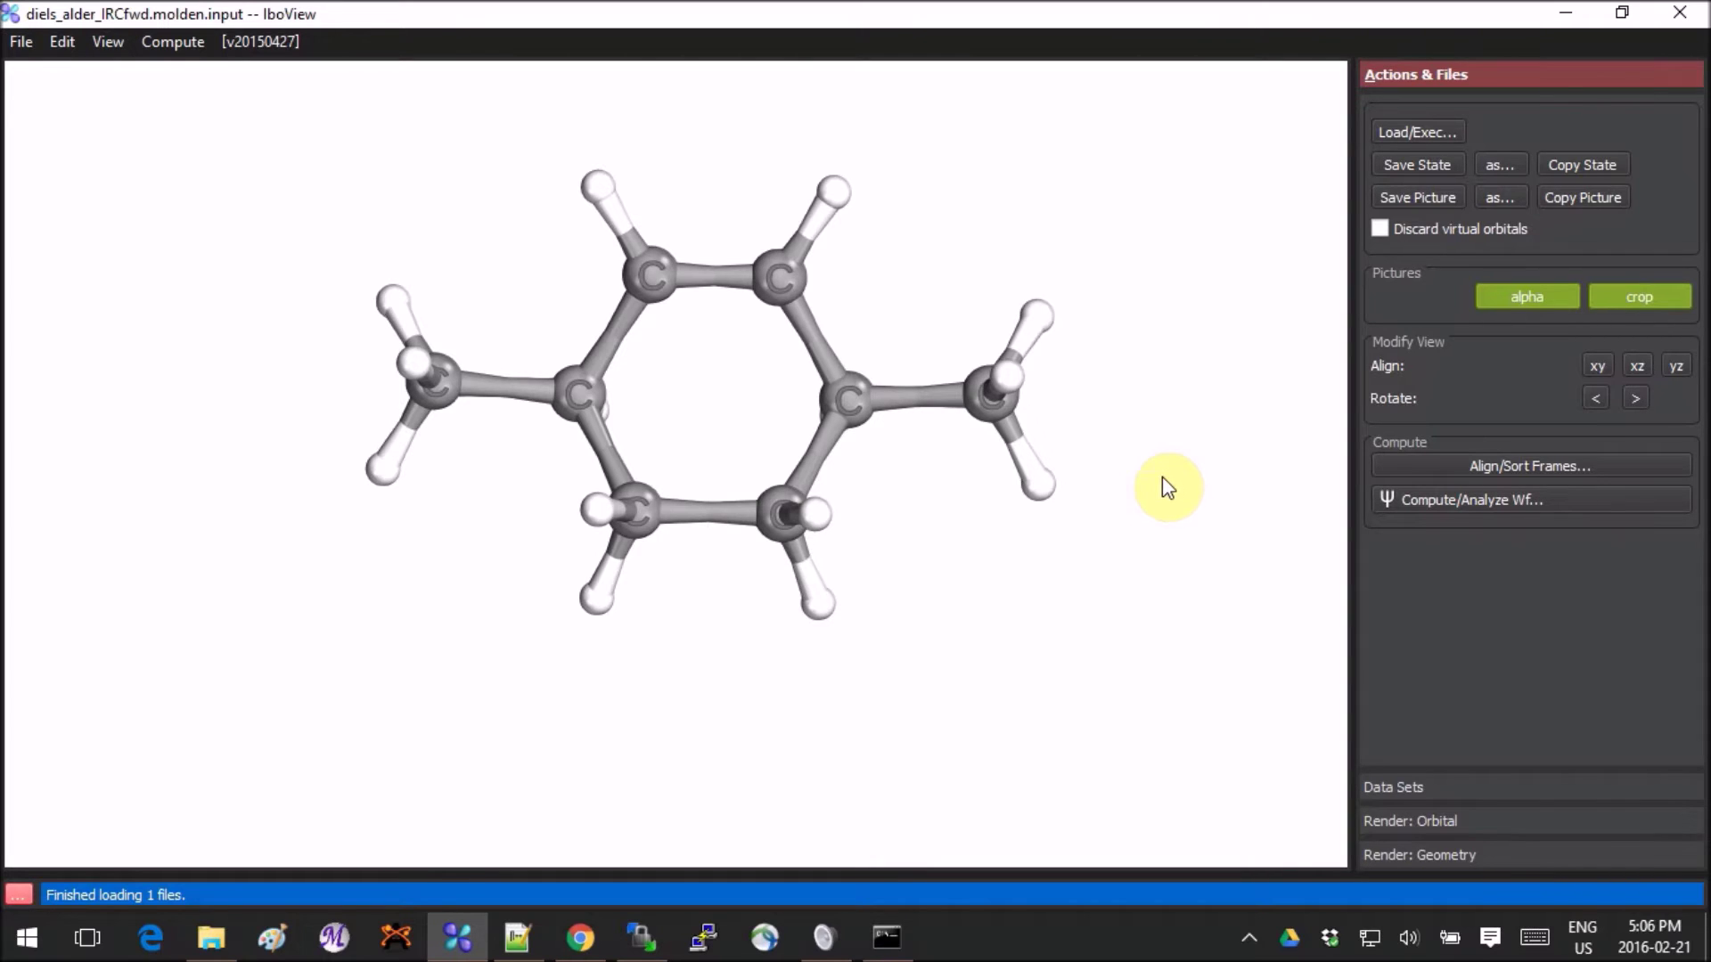
{"action": "left_click_drag", "start_coordinate": [1203, 432], "coordinate": [867, 505]}
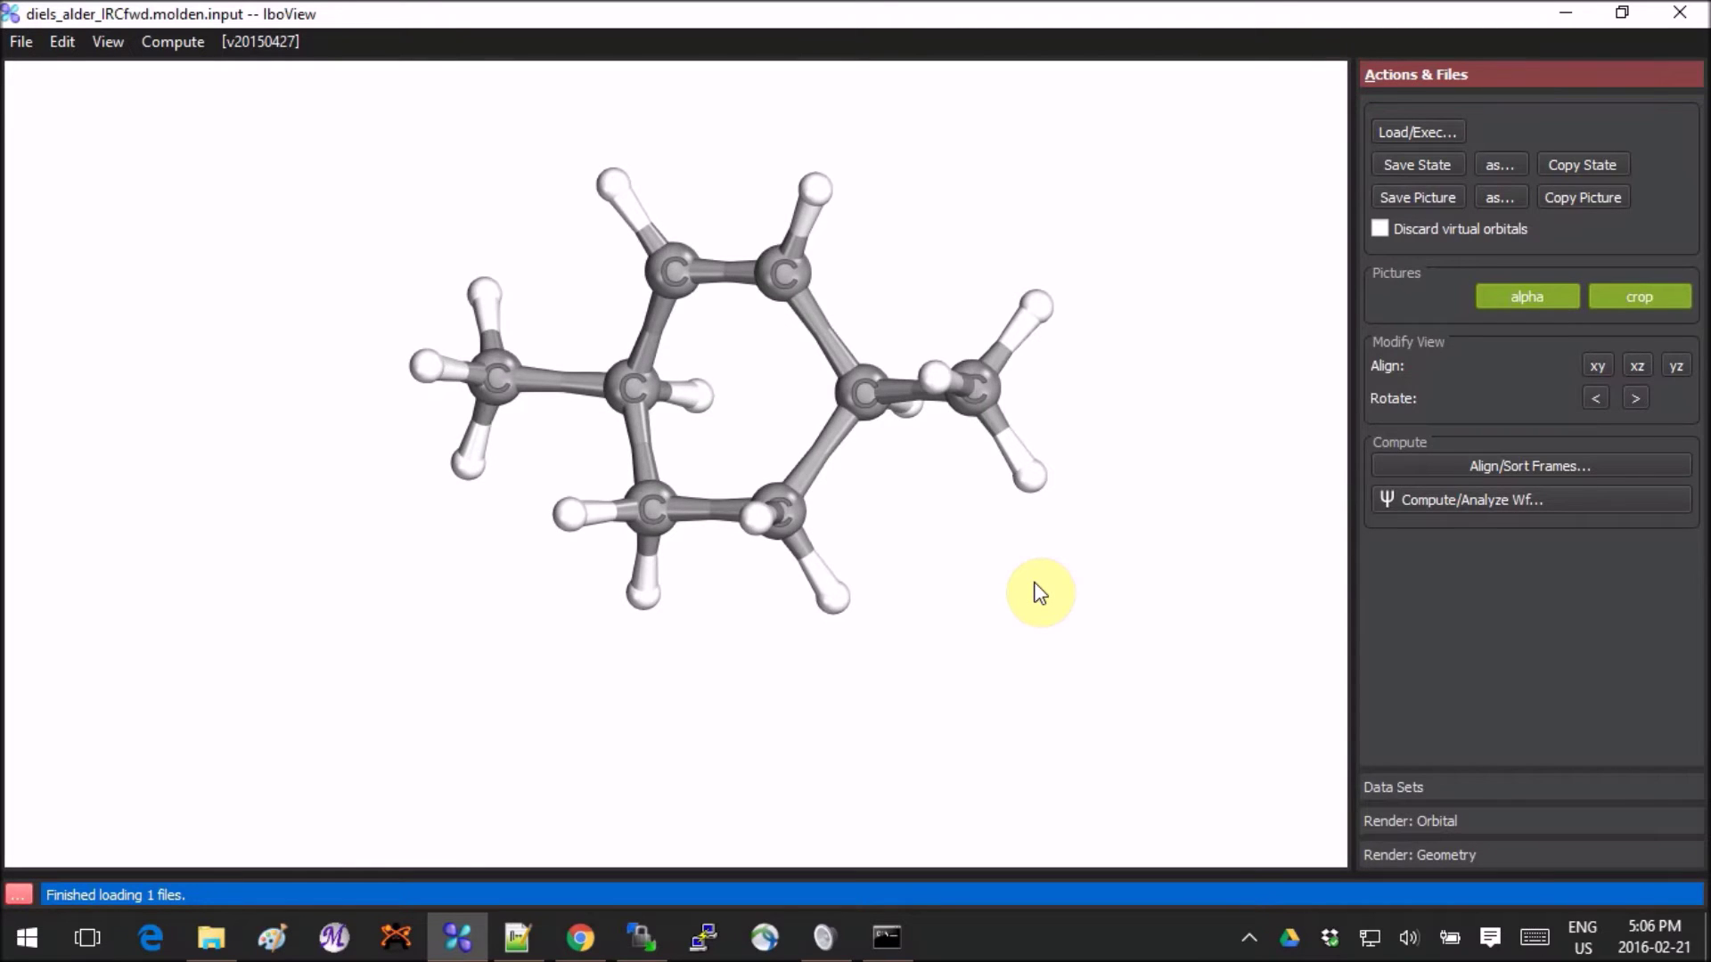
{"action": "mouse_move", "coordinate": [1033, 584]}
{"action": "right_mouse_down"}
{"action": "mouse_move", "coordinate": [878, 650]}
{"action": "mouse_move", "coordinate": [775, 653]}
{"action": "mouse_move", "coordinate": [1124, 553]}
{"action": "mouse_move", "coordinate": [1011, 608]}
{"action": "right_mouse_up"}
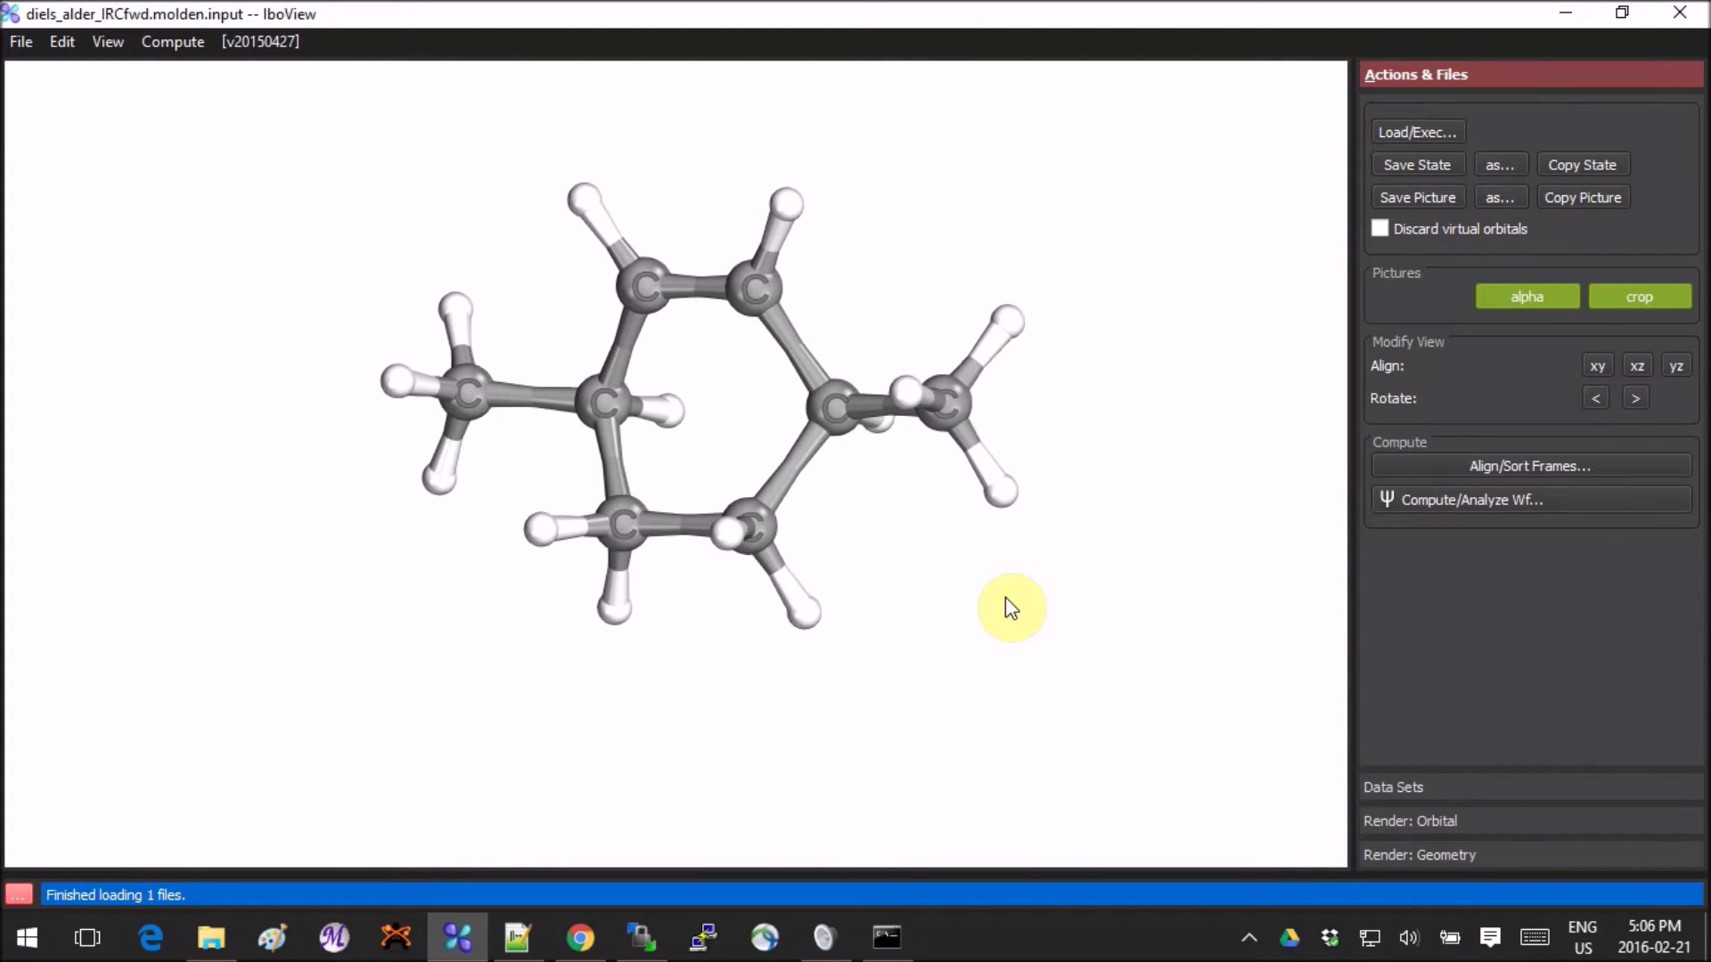
{"action": "scroll", "coordinate": [1006, 598], "scroll_direction": "down", "scroll_amount": 5}
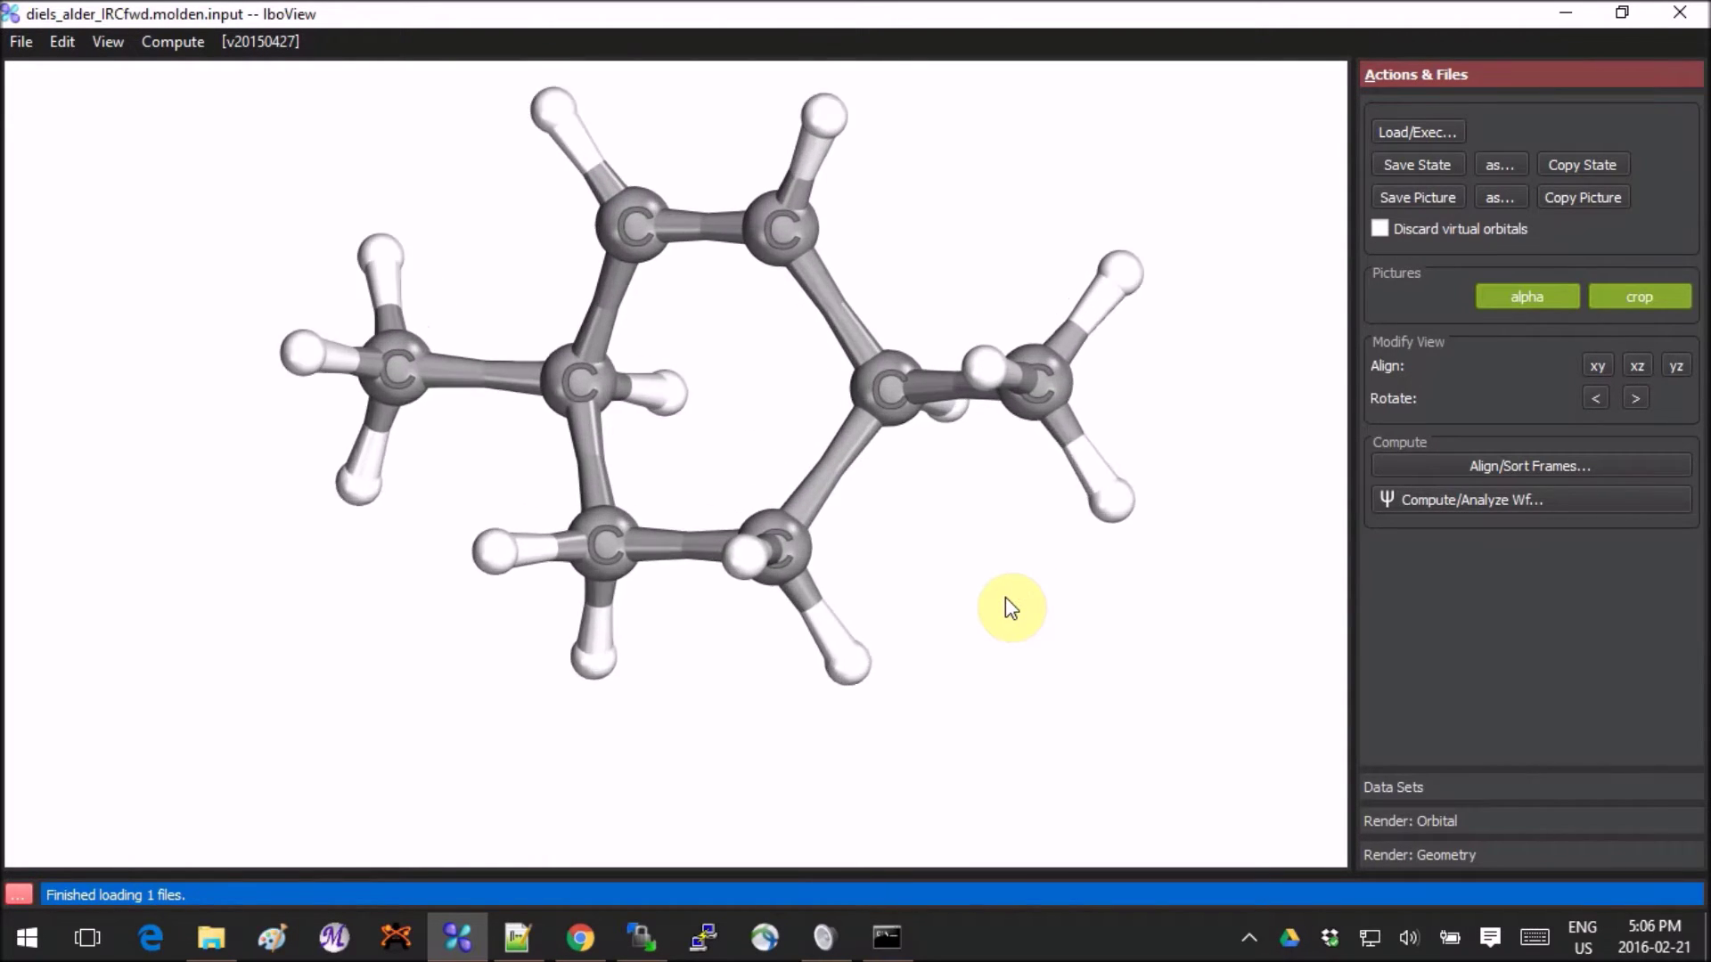
{"action": "scroll", "coordinate": [1005, 596], "scroll_direction": "up", "scroll_amount": 2}
{"action": "scroll", "coordinate": [1005, 597], "scroll_direction": "down", "scroll_amount": 2}
{"action": "scroll", "coordinate": [1005, 597], "scroll_direction": "up", "scroll_amount": 2}
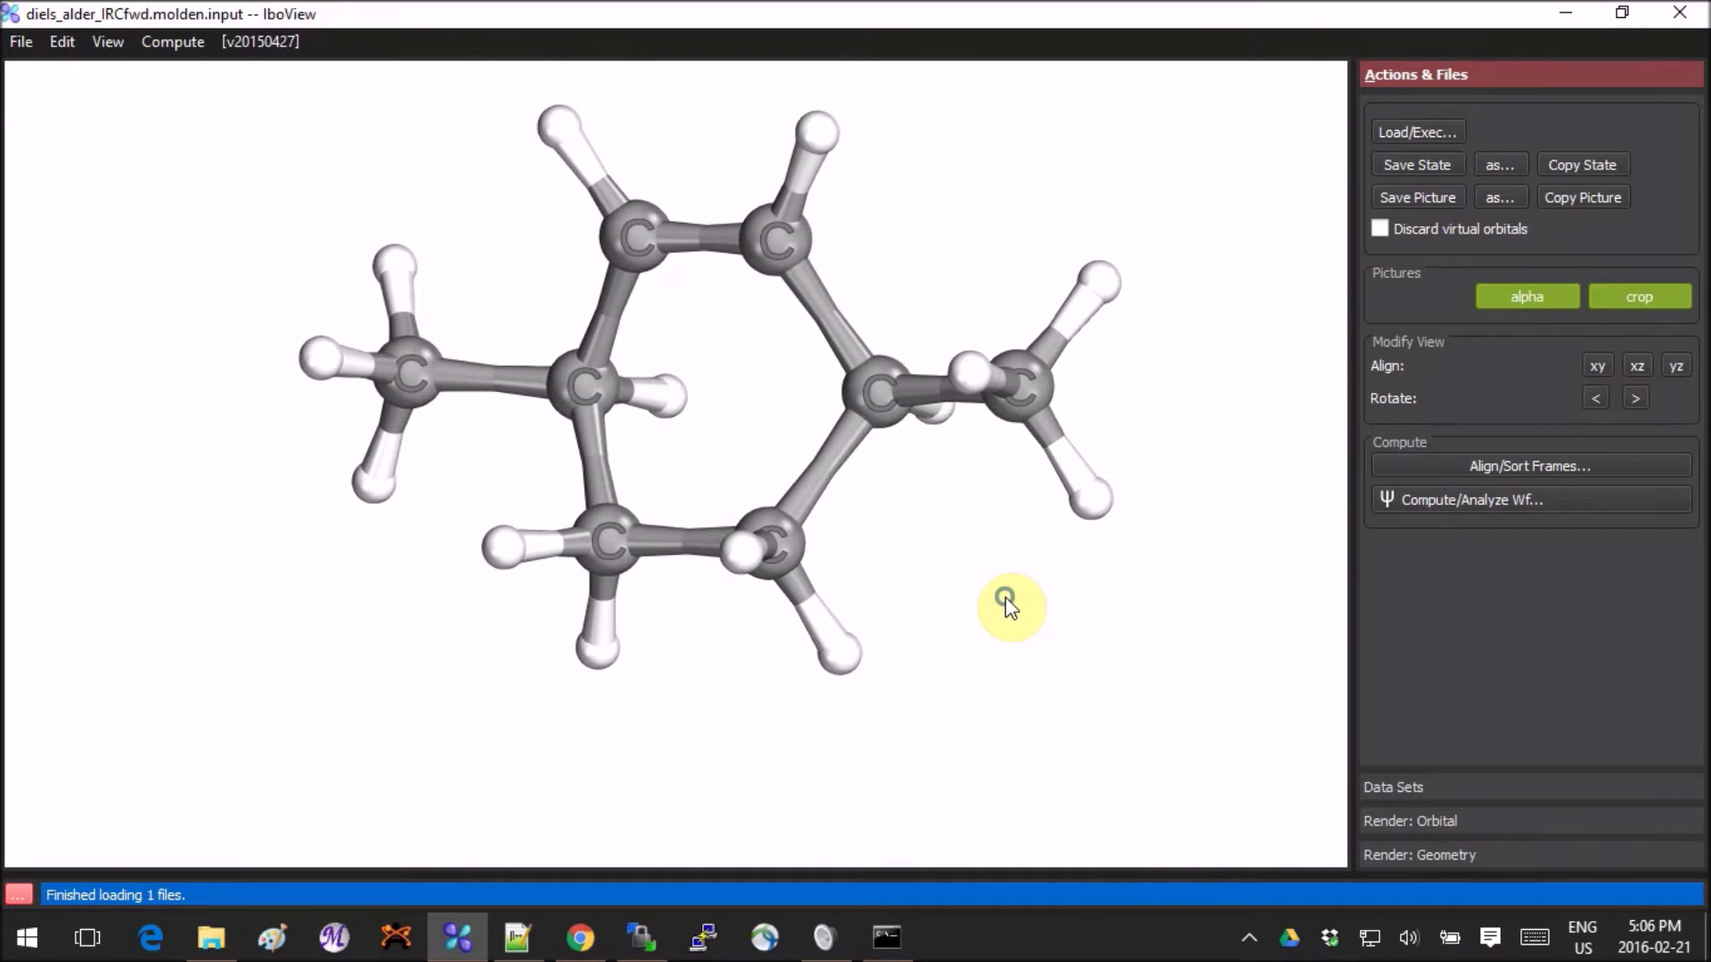
{"action": "left_click_drag", "start_coordinate": [1059, 567], "coordinate": [1111, 553]}
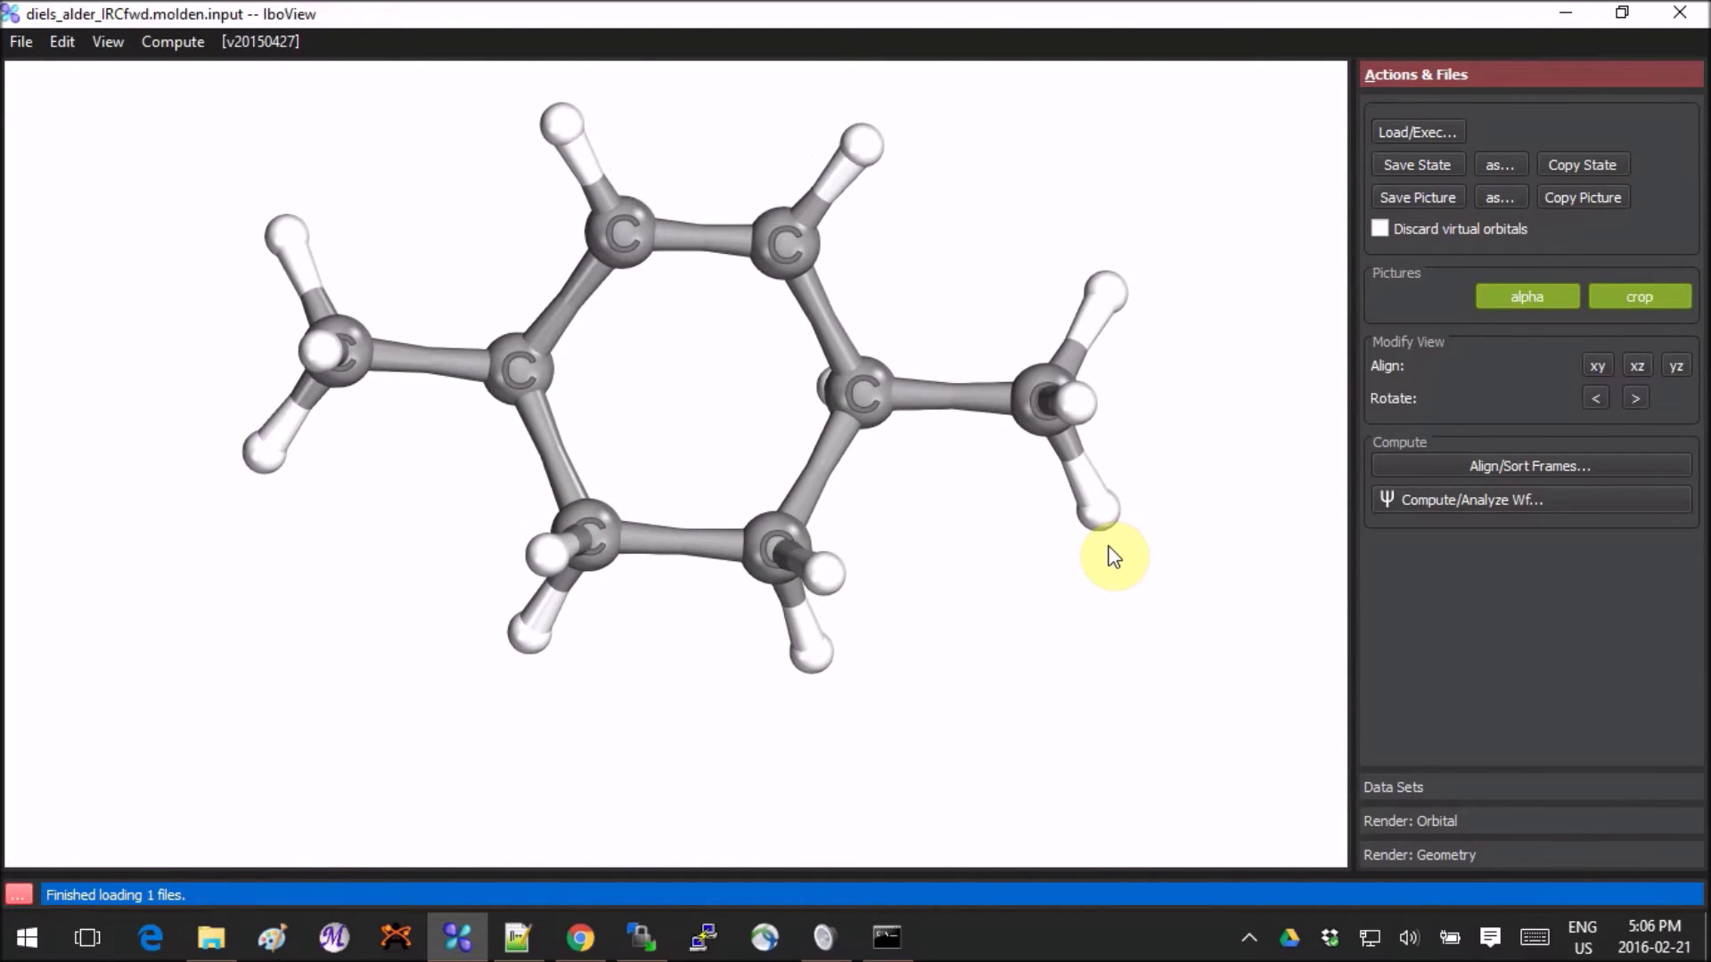
{"action": "left_click_drag", "start_coordinate": [1113, 557], "coordinate": [734, 424]}
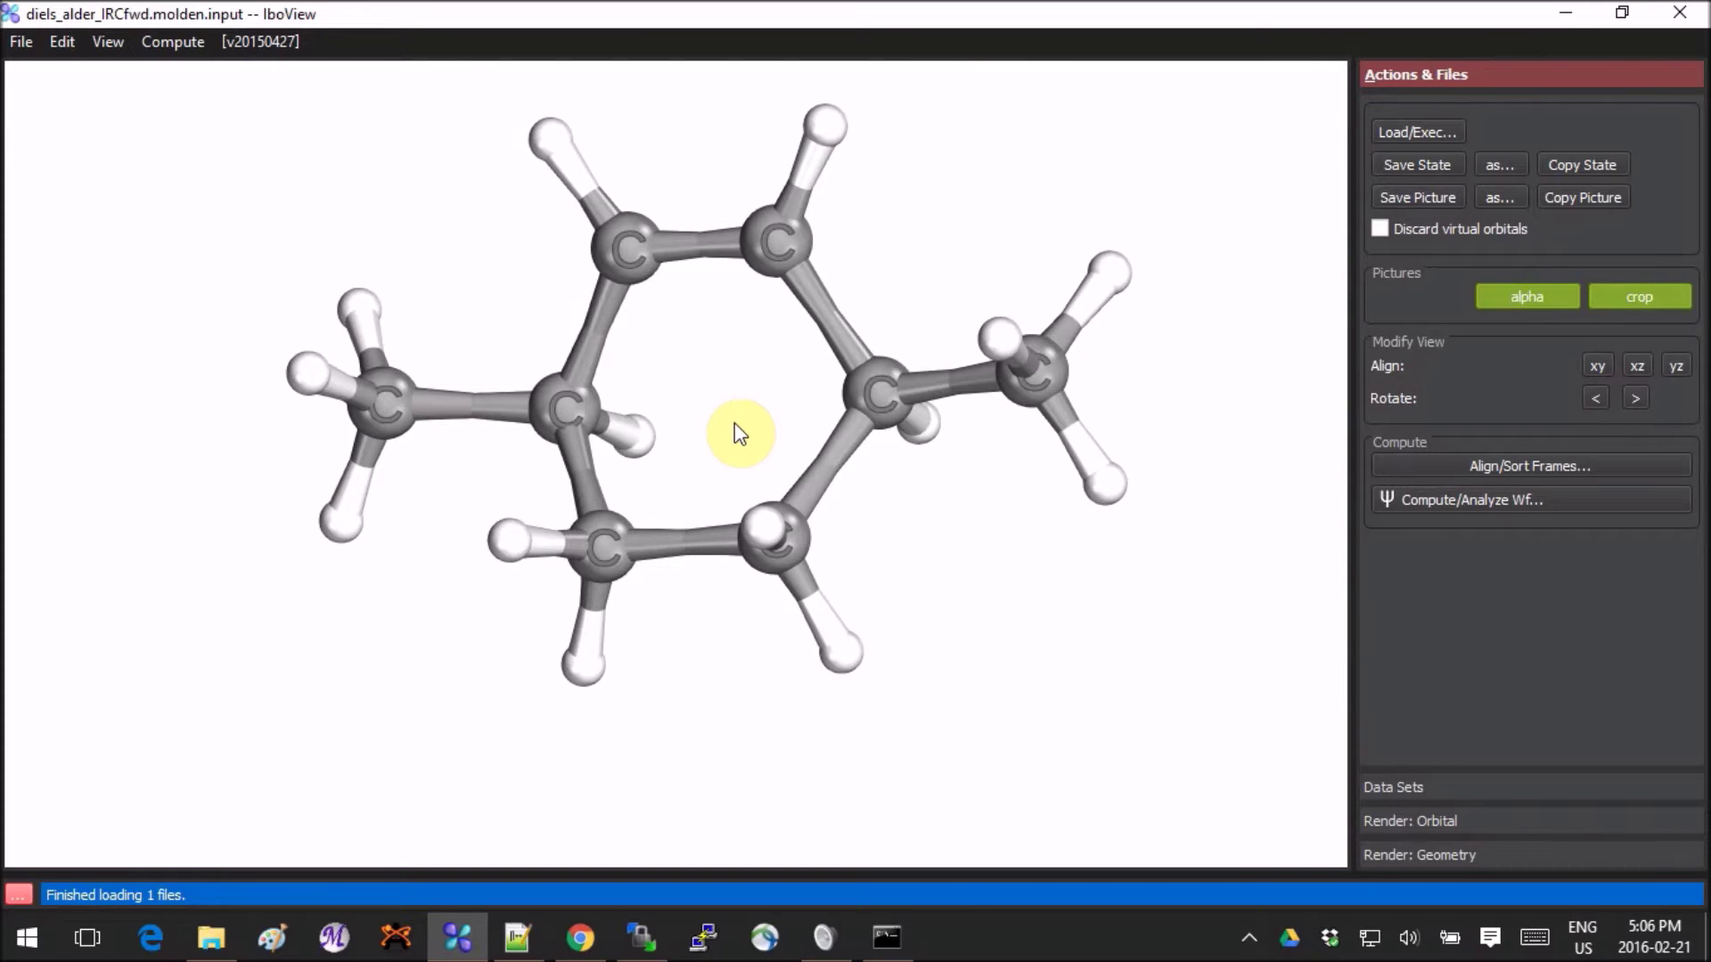
{"action": "left_click_drag", "start_coordinate": [734, 425], "coordinate": [1193, 161]}
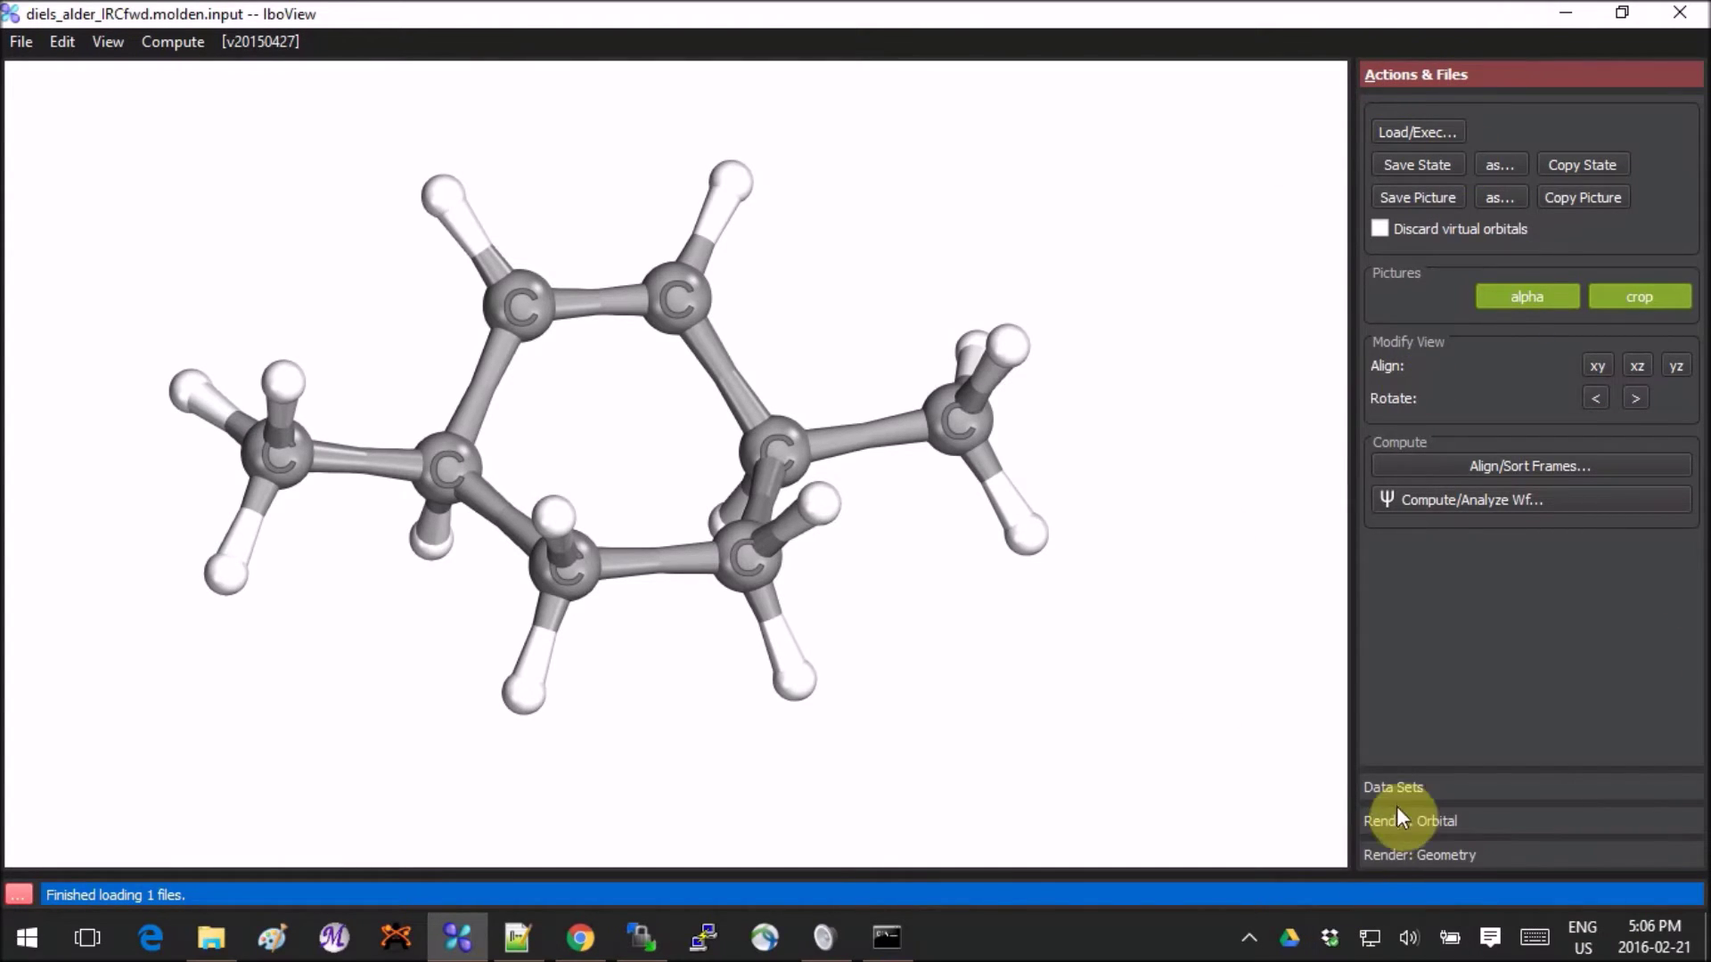
Step: Look through Data Sets, the Frames energy chart and Render: Orbital, then expand Render: Geometry
{"action": "left_click", "coordinate": [1411, 789]}
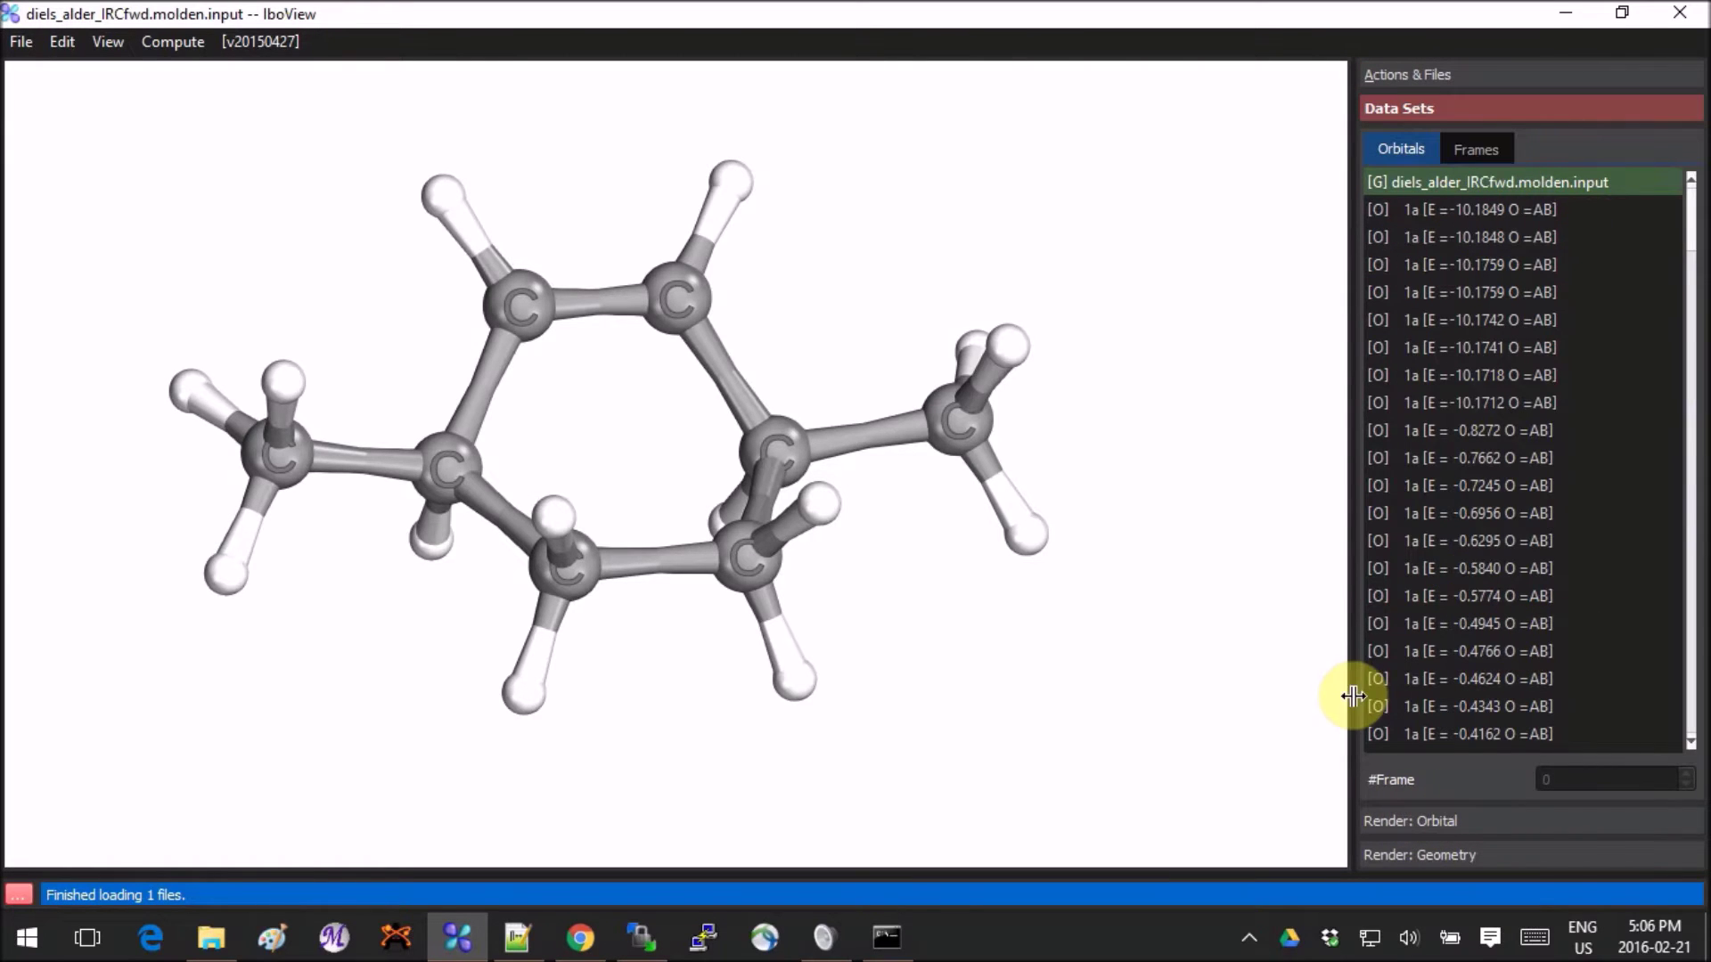
{"action": "left_click", "coordinate": [1499, 149]}
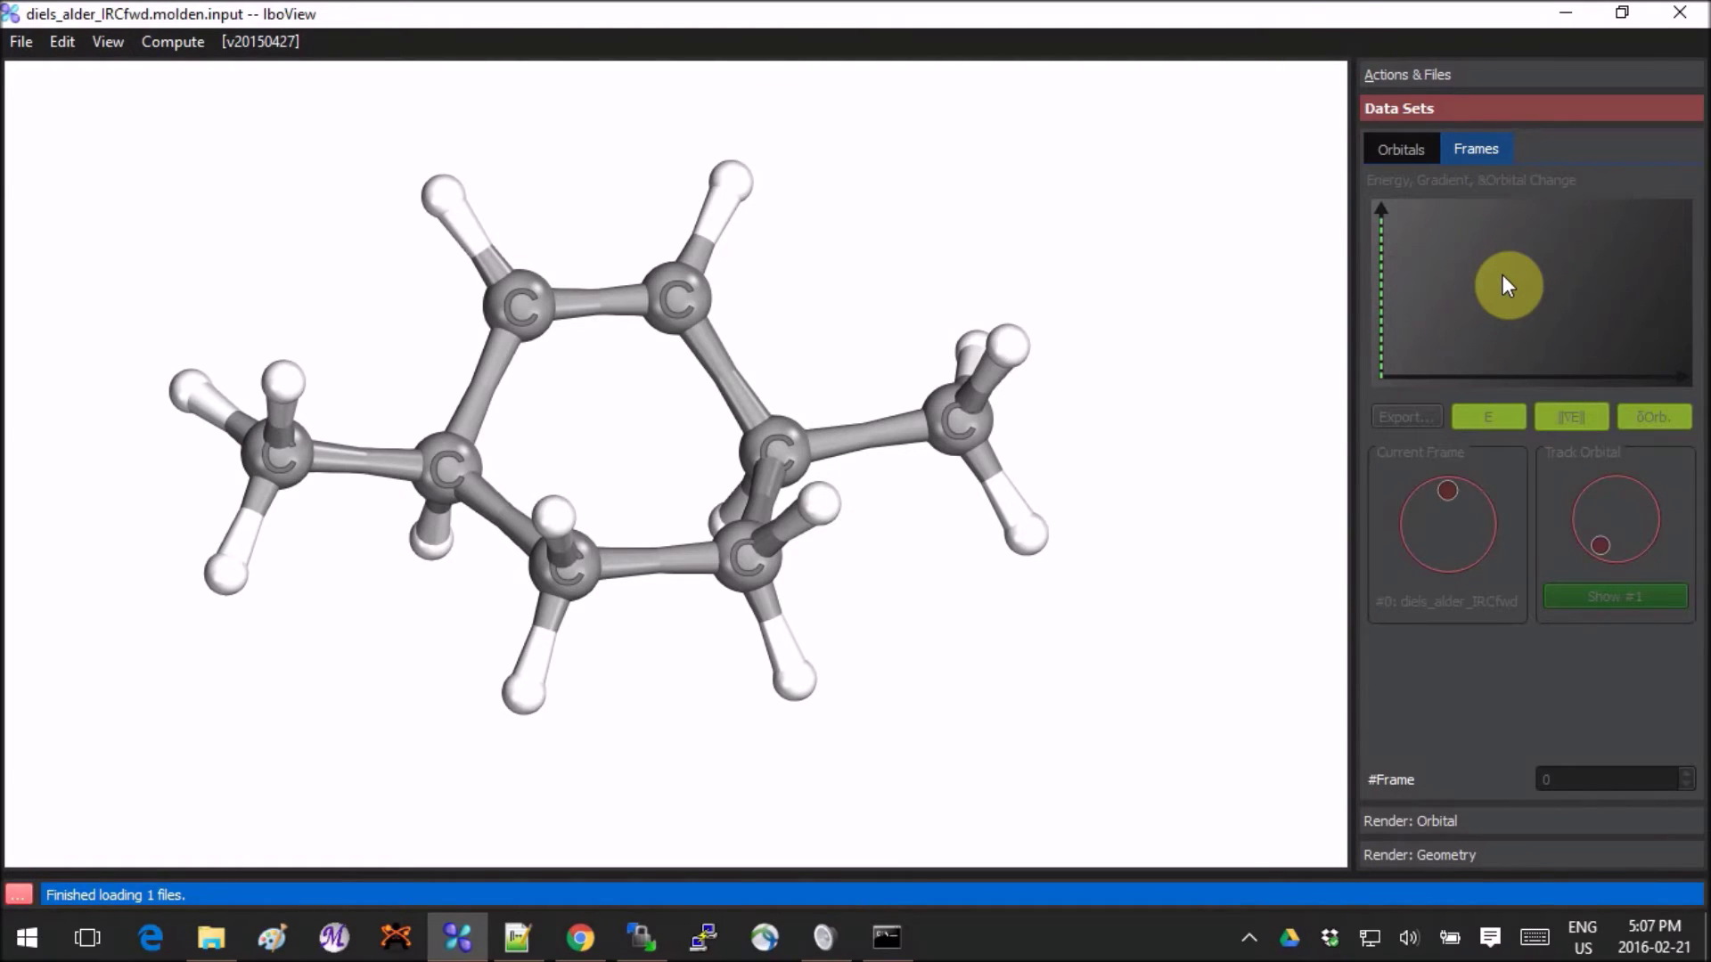
{"action": "left_click", "coordinate": [1435, 819]}
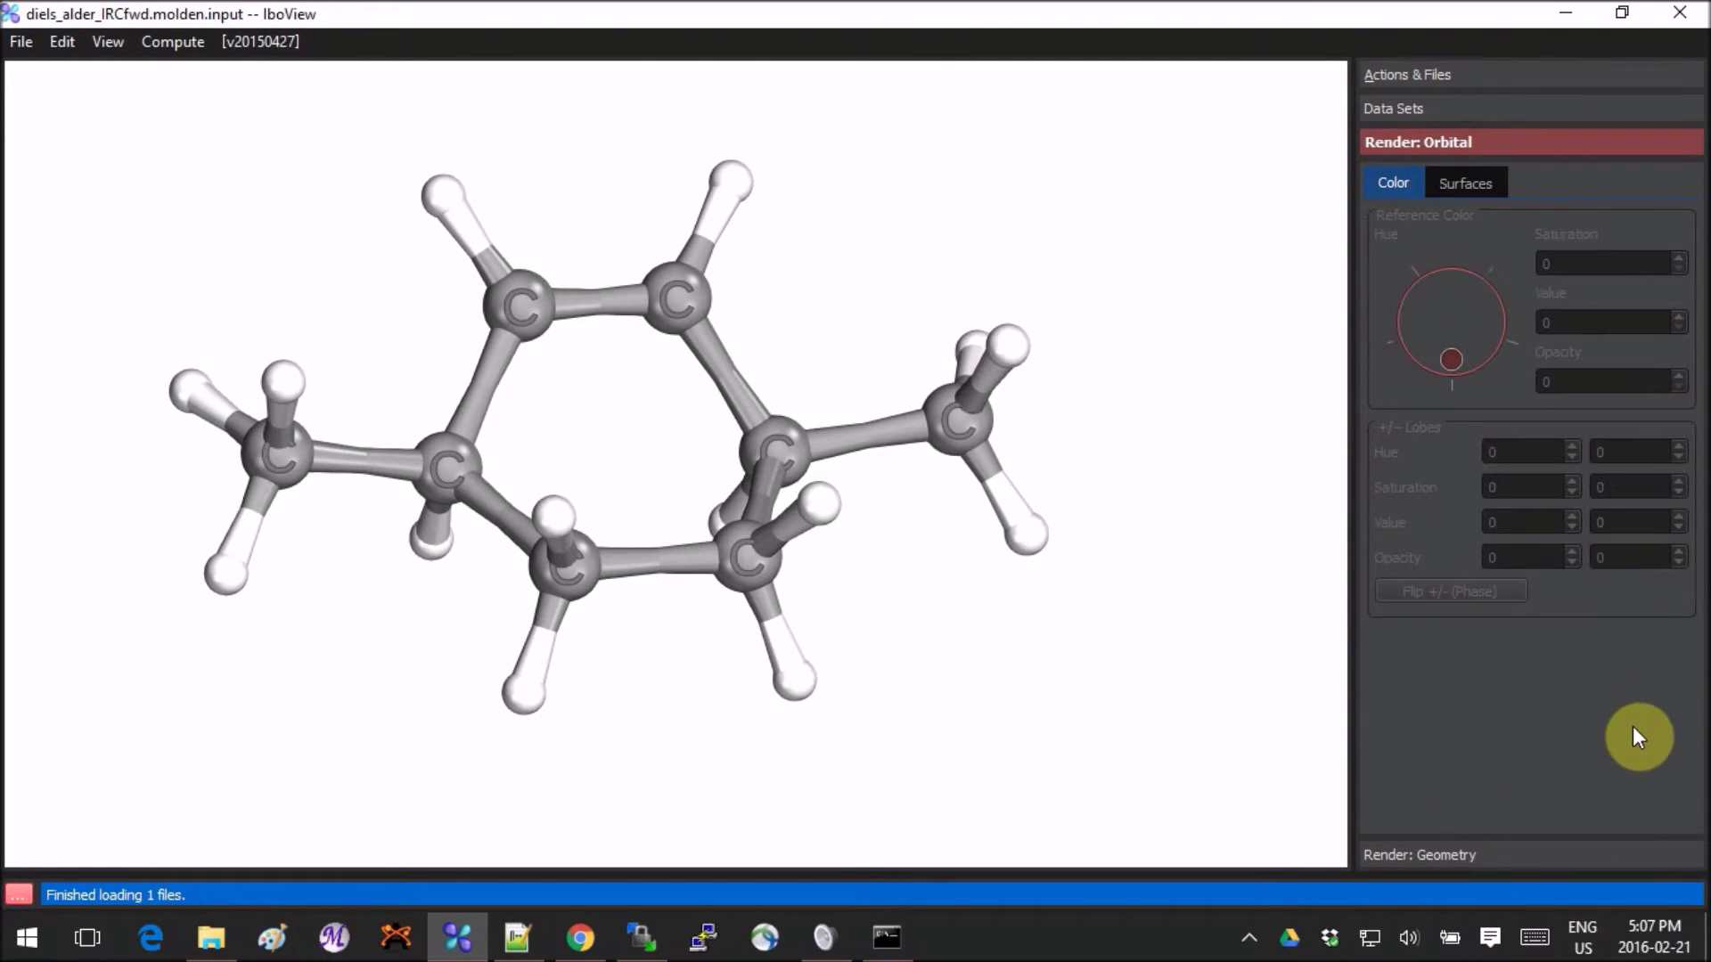
{"action": "left_click", "coordinate": [1493, 858]}
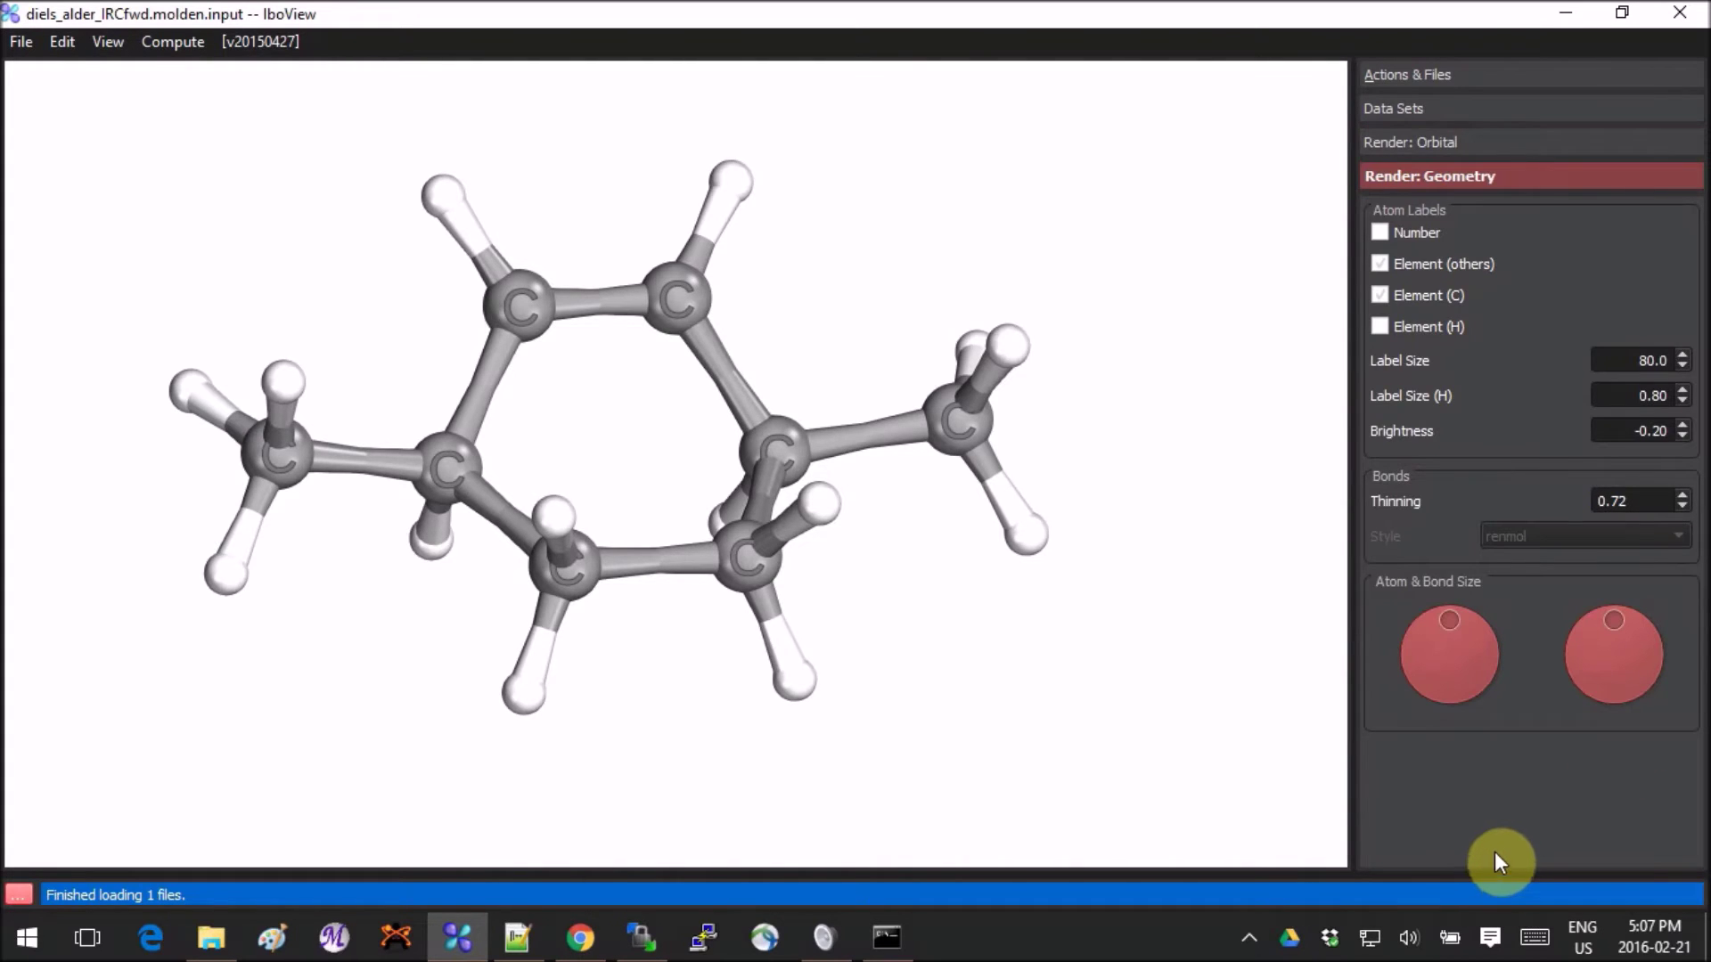
Step: Toggle the atom Number labels on and off while rotating and zooming the molecule
{"action": "left_click_drag", "start_coordinate": [1080, 500], "coordinate": [665, 395]}
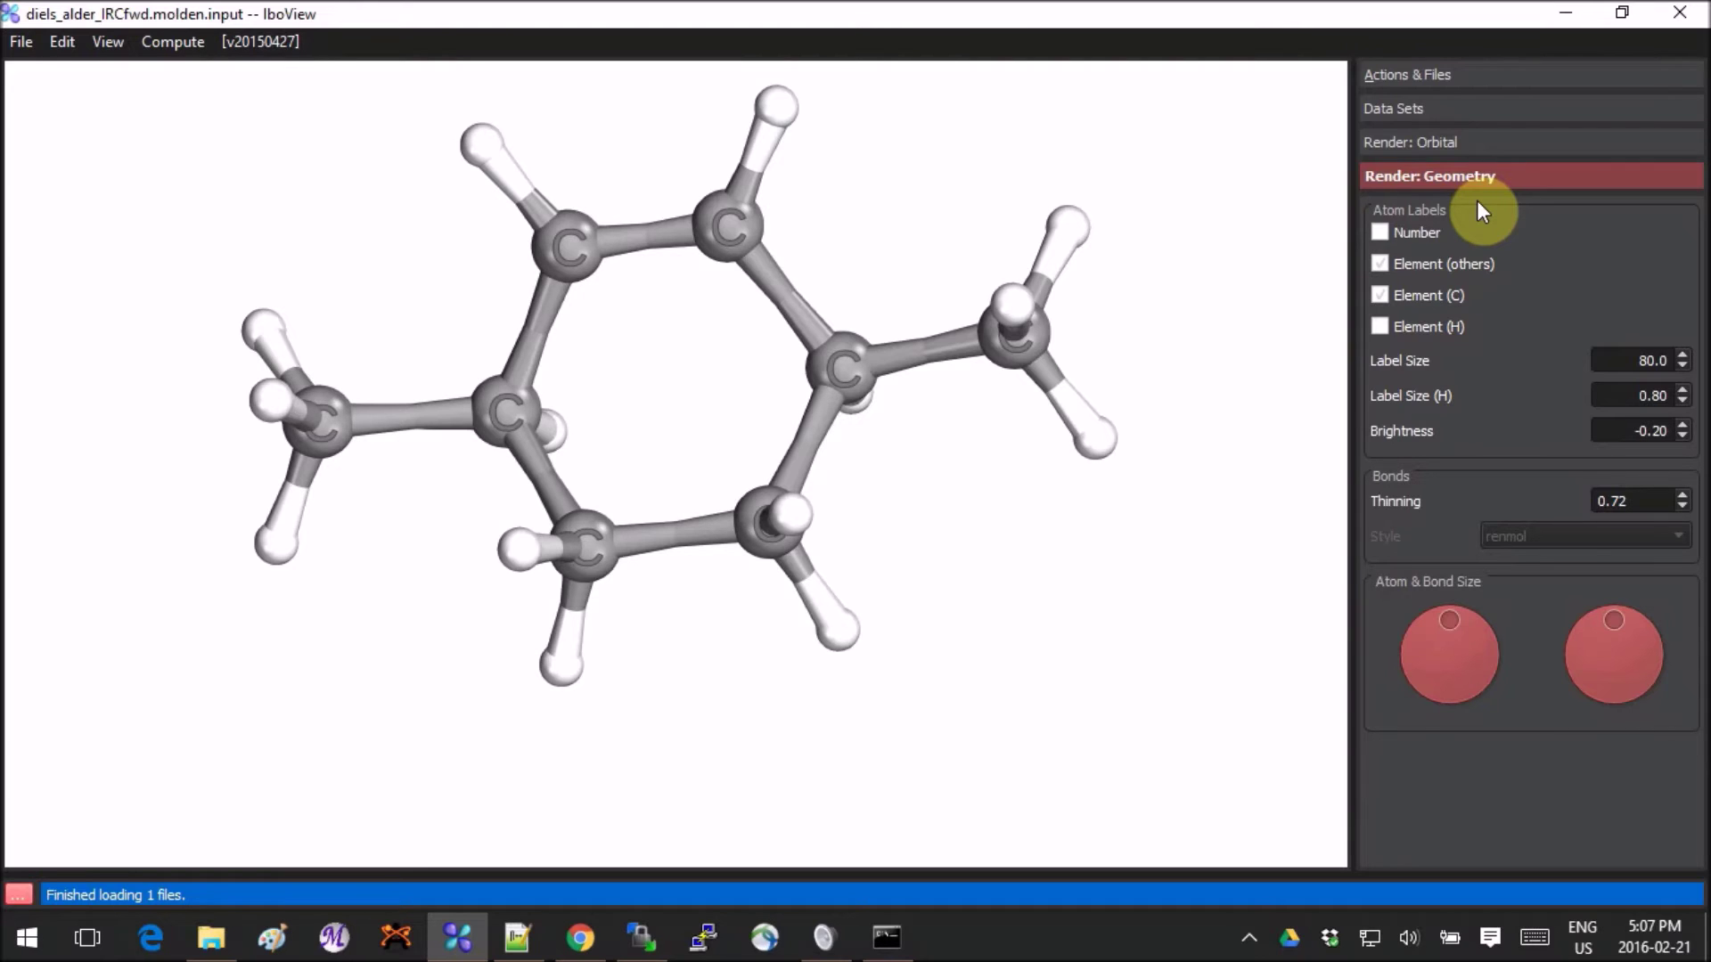
{"action": "left_click", "coordinate": [1418, 238]}
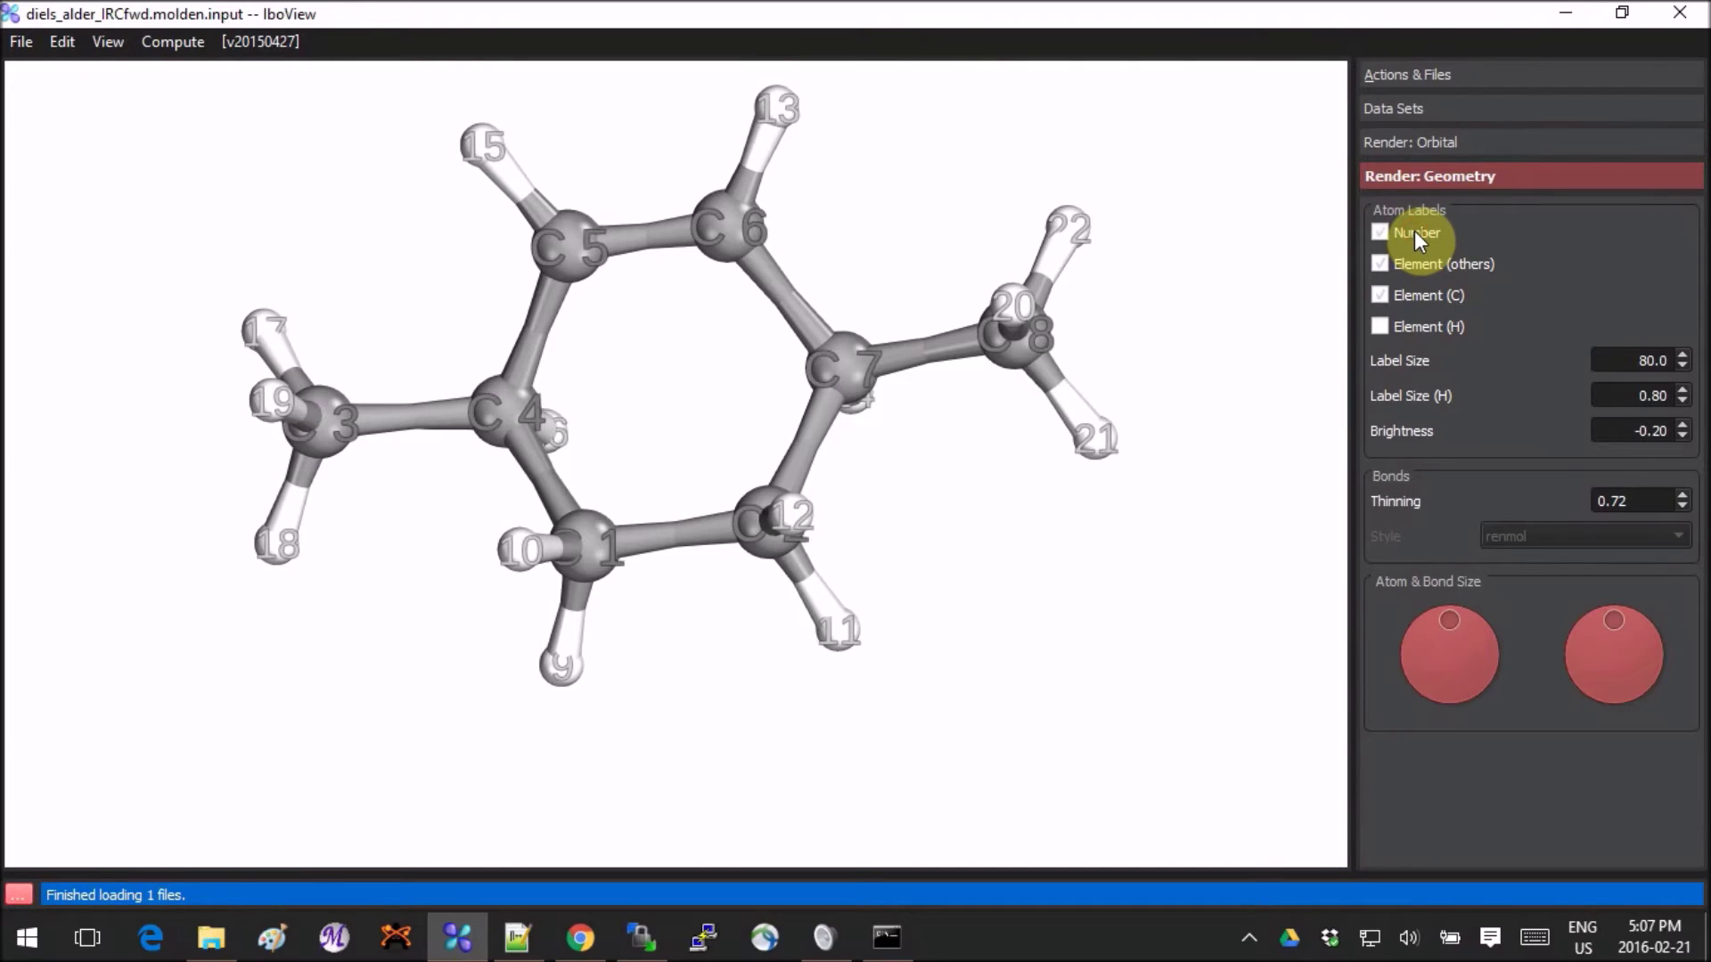
{"action": "left_click", "coordinate": [1417, 236]}
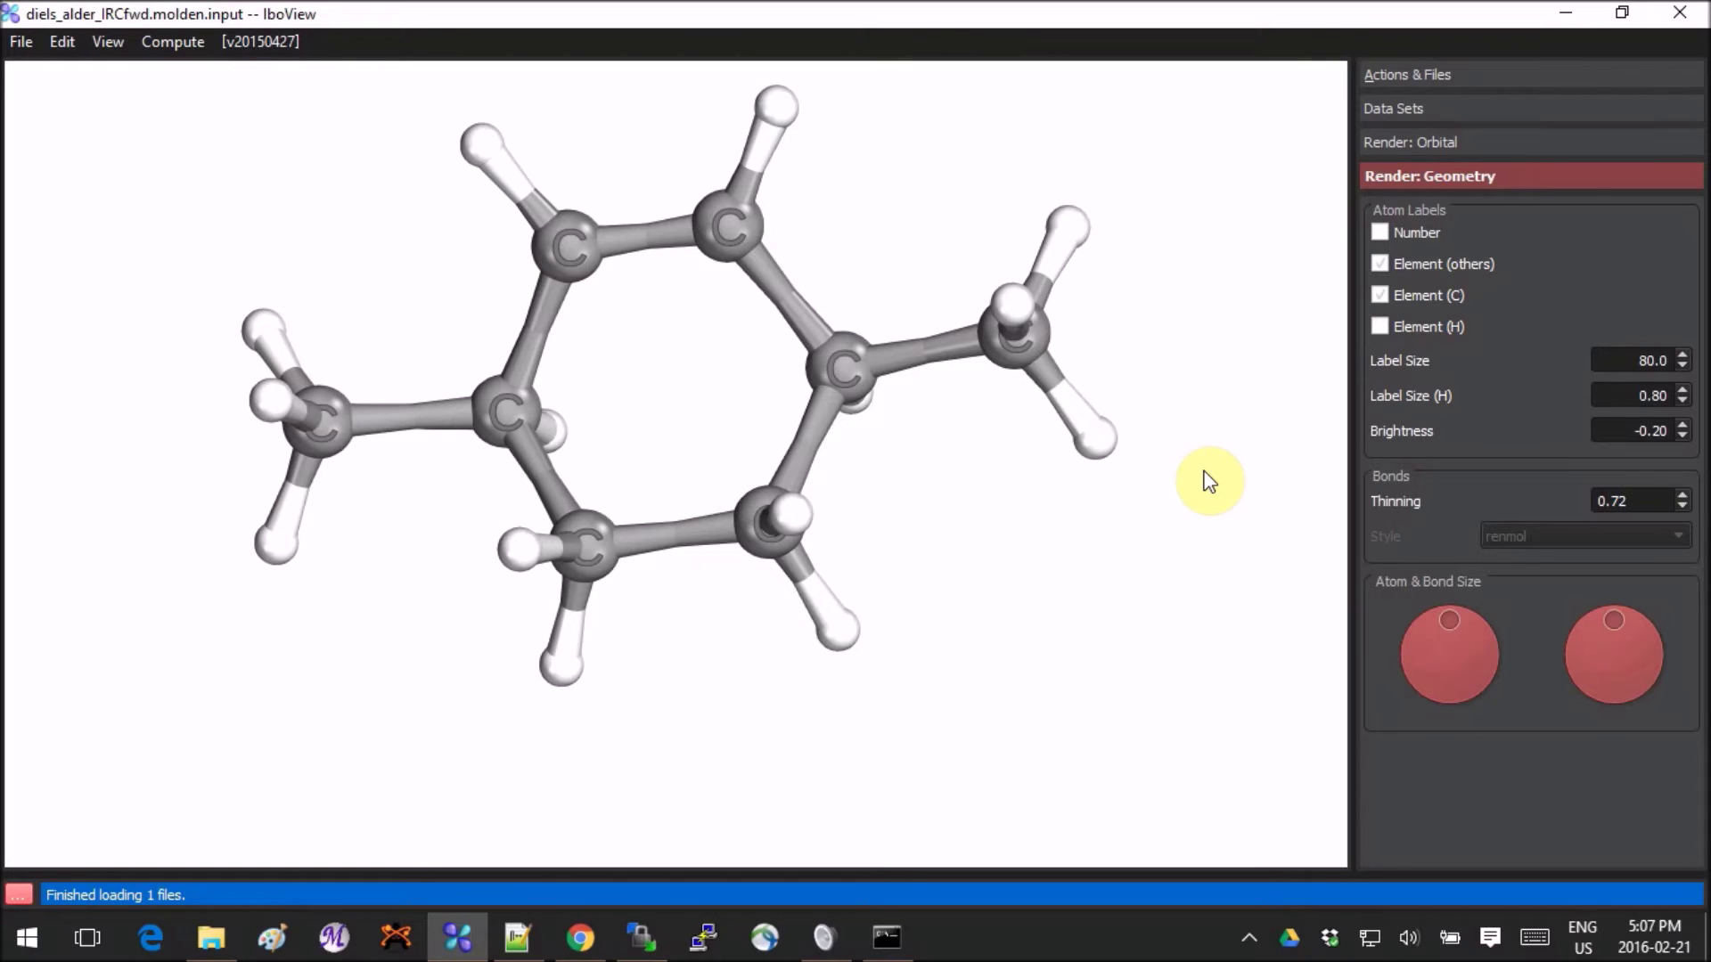
{"action": "left_click_drag", "start_coordinate": [1191, 454], "coordinate": [1150, 576]}
{"action": "scroll", "coordinate": [1154, 577], "scroll_direction": "down", "scroll_amount": 1}
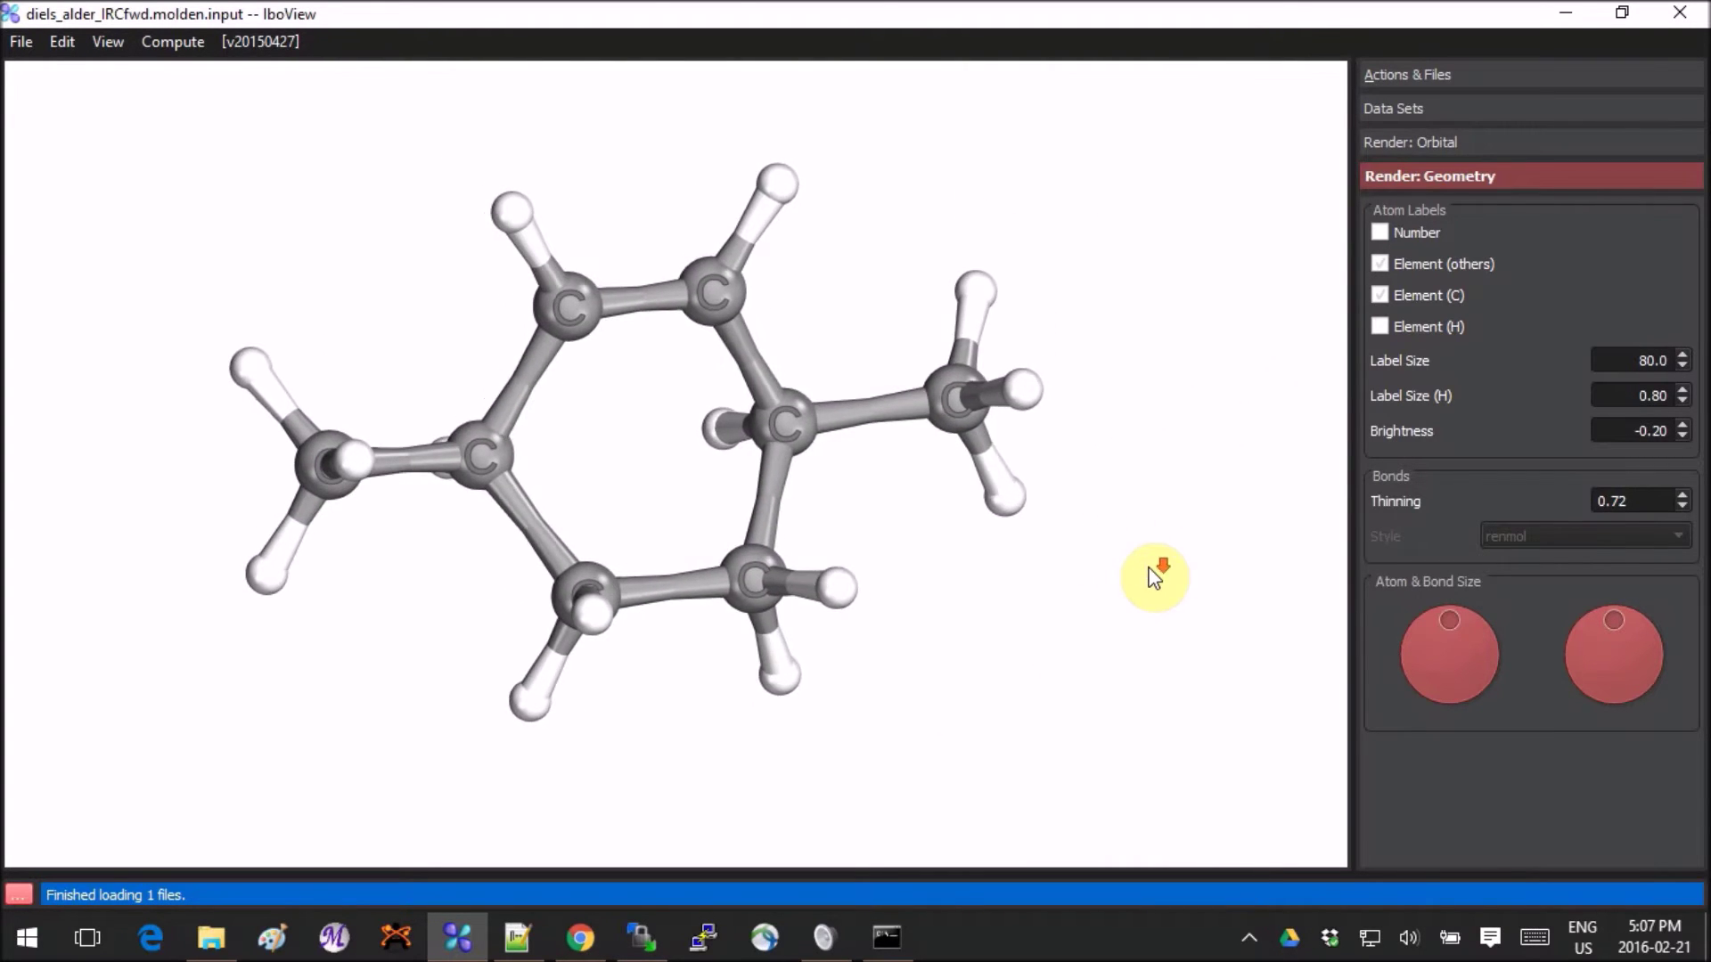
{"action": "scroll", "coordinate": [1153, 577], "scroll_direction": "up", "scroll_amount": 2}
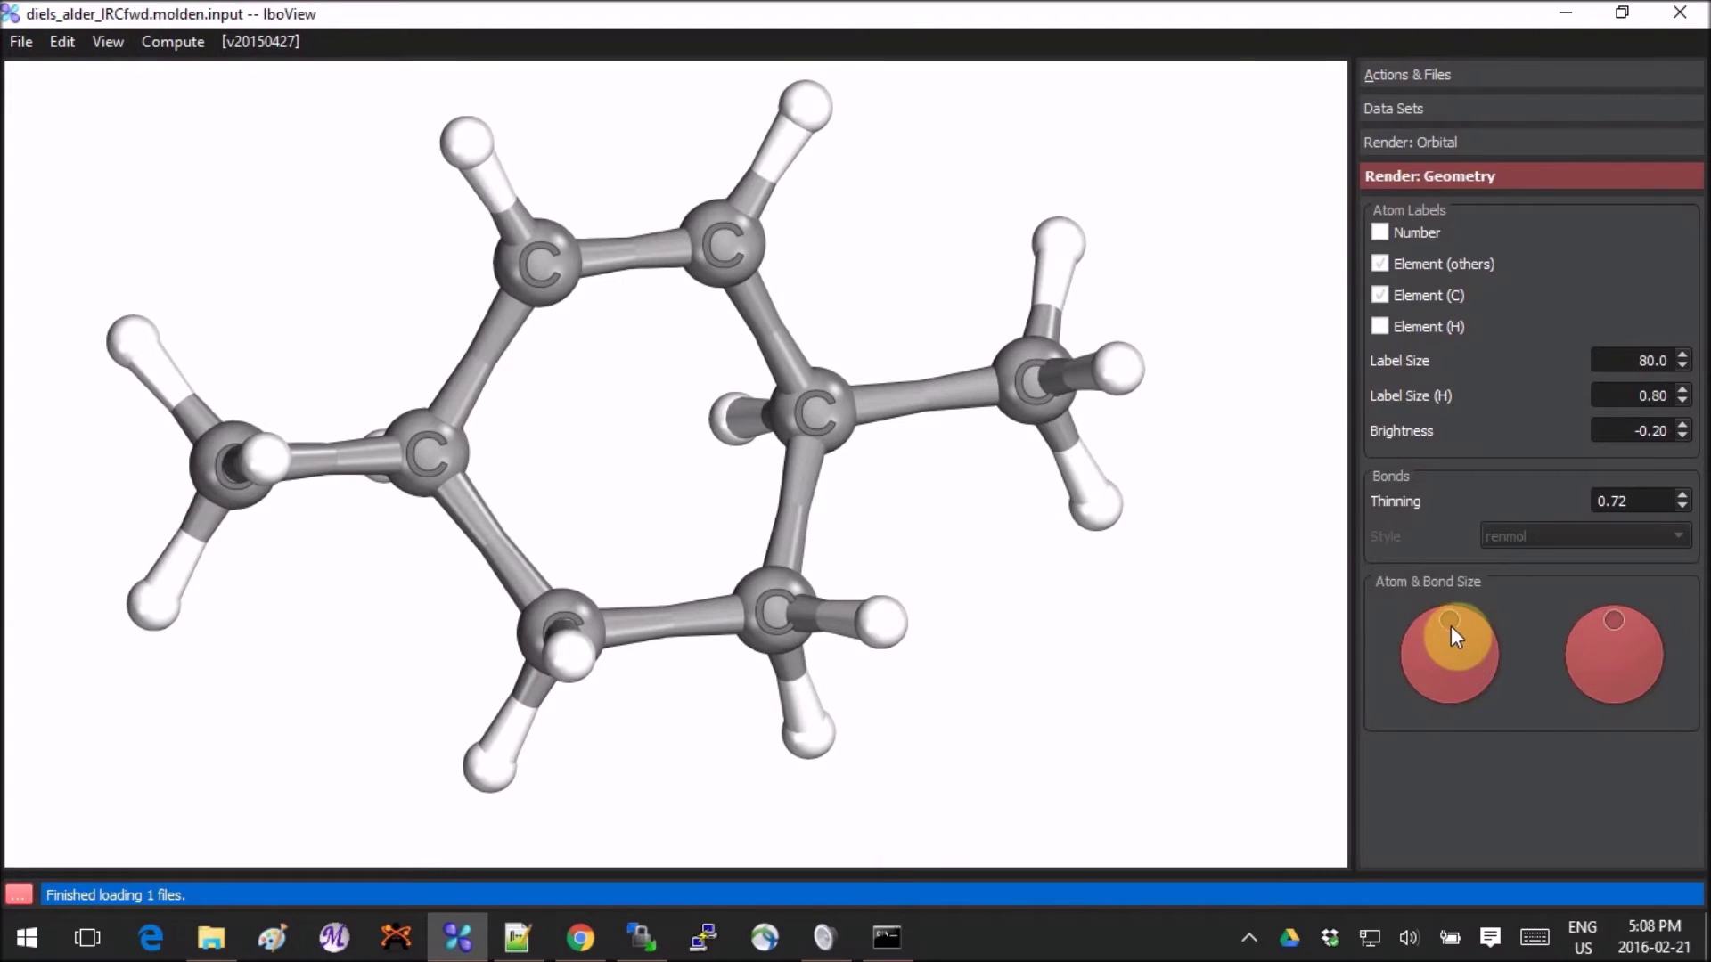
Step: Set the Atom & Bond Size values to 91 and 92
{"action": "mouse_move", "coordinate": [1447, 622]}
{"action": "left_mouse_down"}
{"action": "mouse_move", "coordinate": [1472, 640]}
{"action": "mouse_move", "coordinate": [1440, 613]}
{"action": "left_mouse_up"}
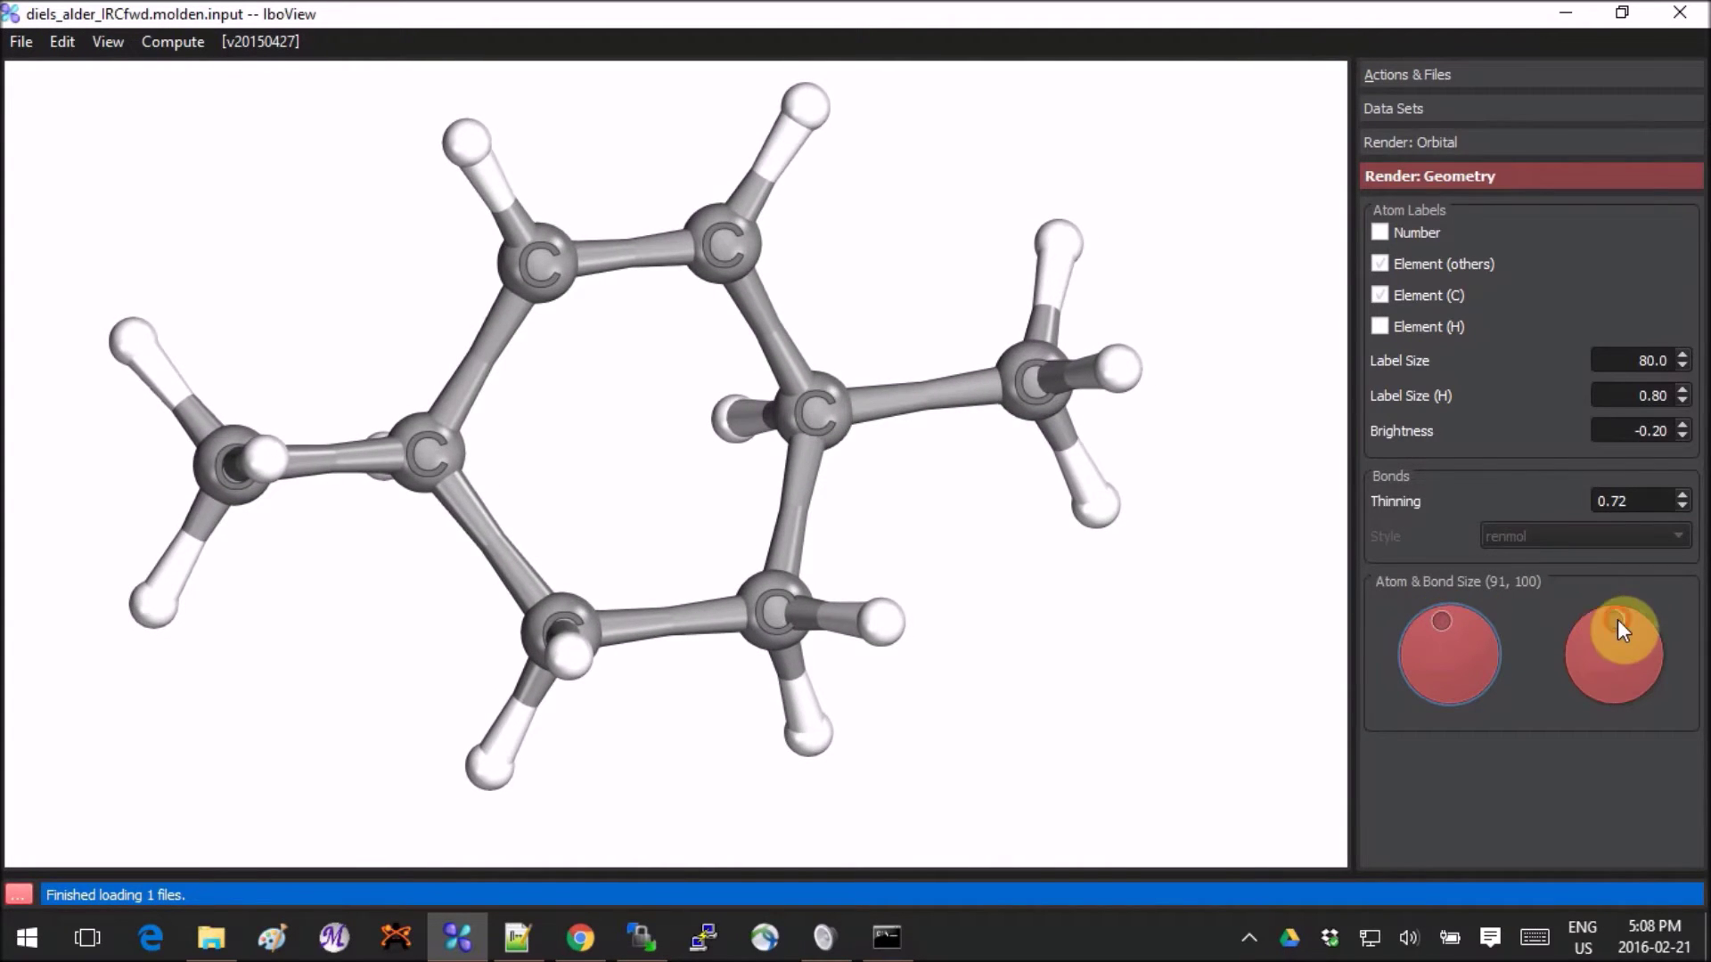
{"action": "mouse_move", "coordinate": [1617, 618]}
{"action": "left_mouse_down"}
{"action": "mouse_move", "coordinate": [1638, 644]}
{"action": "mouse_move", "coordinate": [1591, 624]}
{"action": "mouse_move", "coordinate": [1606, 618]}
{"action": "left_mouse_up"}
{"action": "left_click_drag", "start_coordinate": [986, 458], "coordinate": [821, 525]}
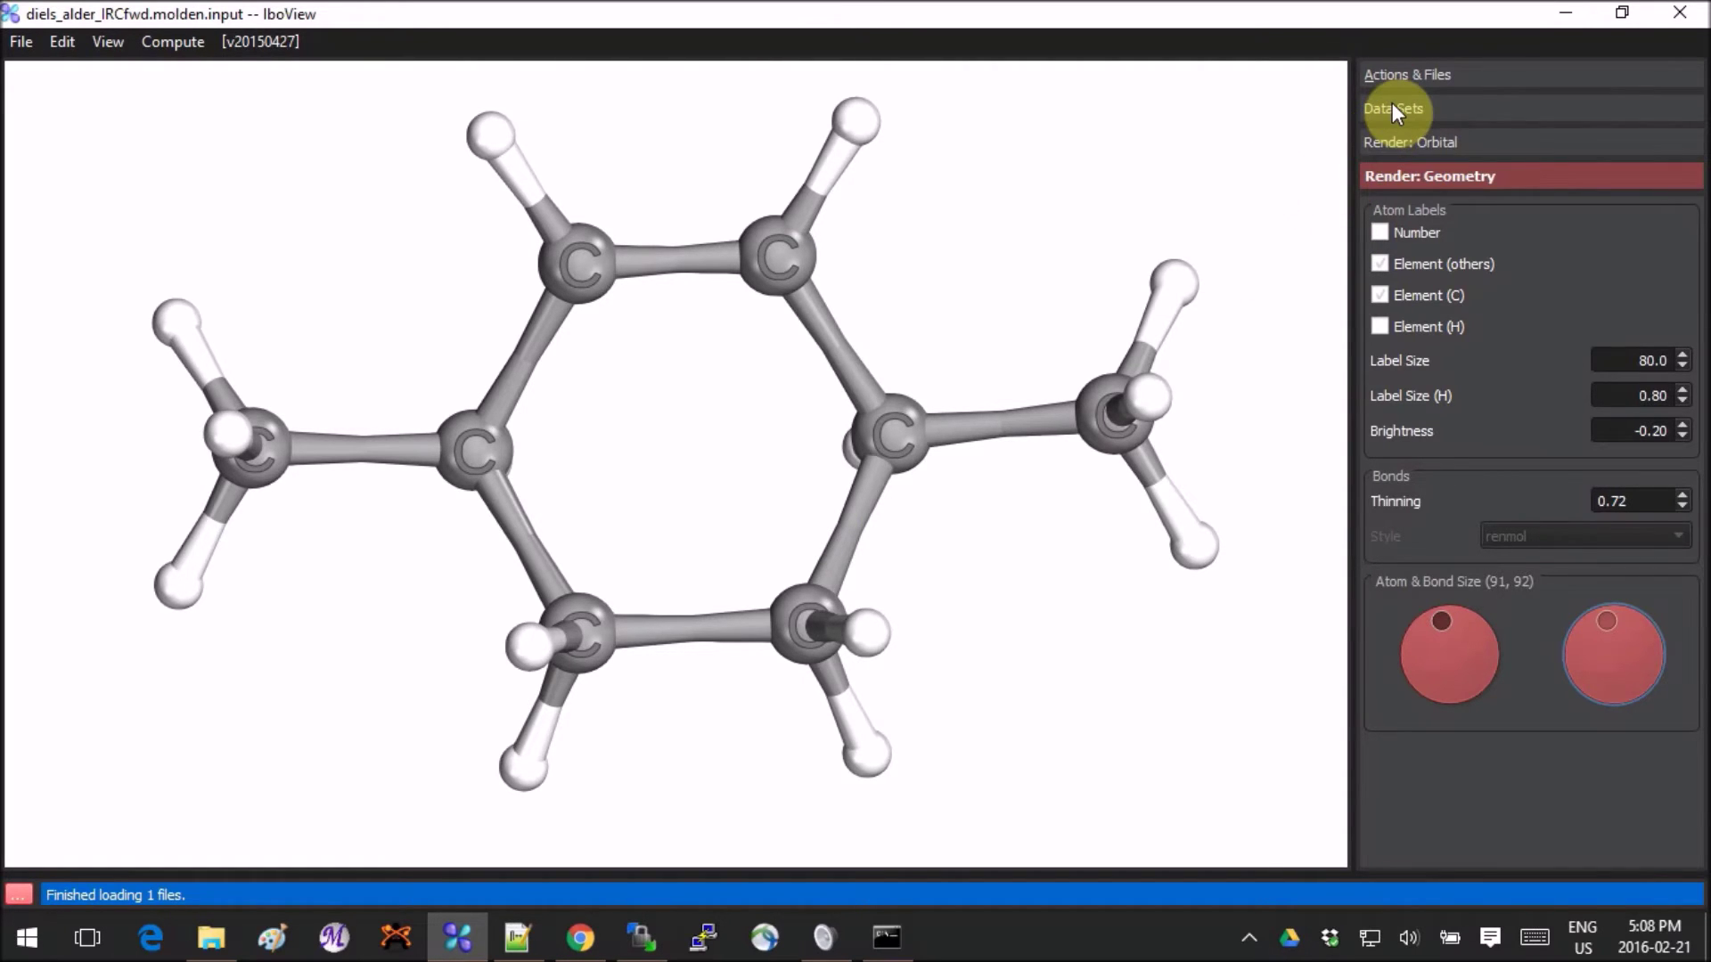
Step: Display the E = -0.2387 orbital from the Orbitals list as an isosurface on the molecule
{"action": "left_click", "coordinate": [1456, 106]}
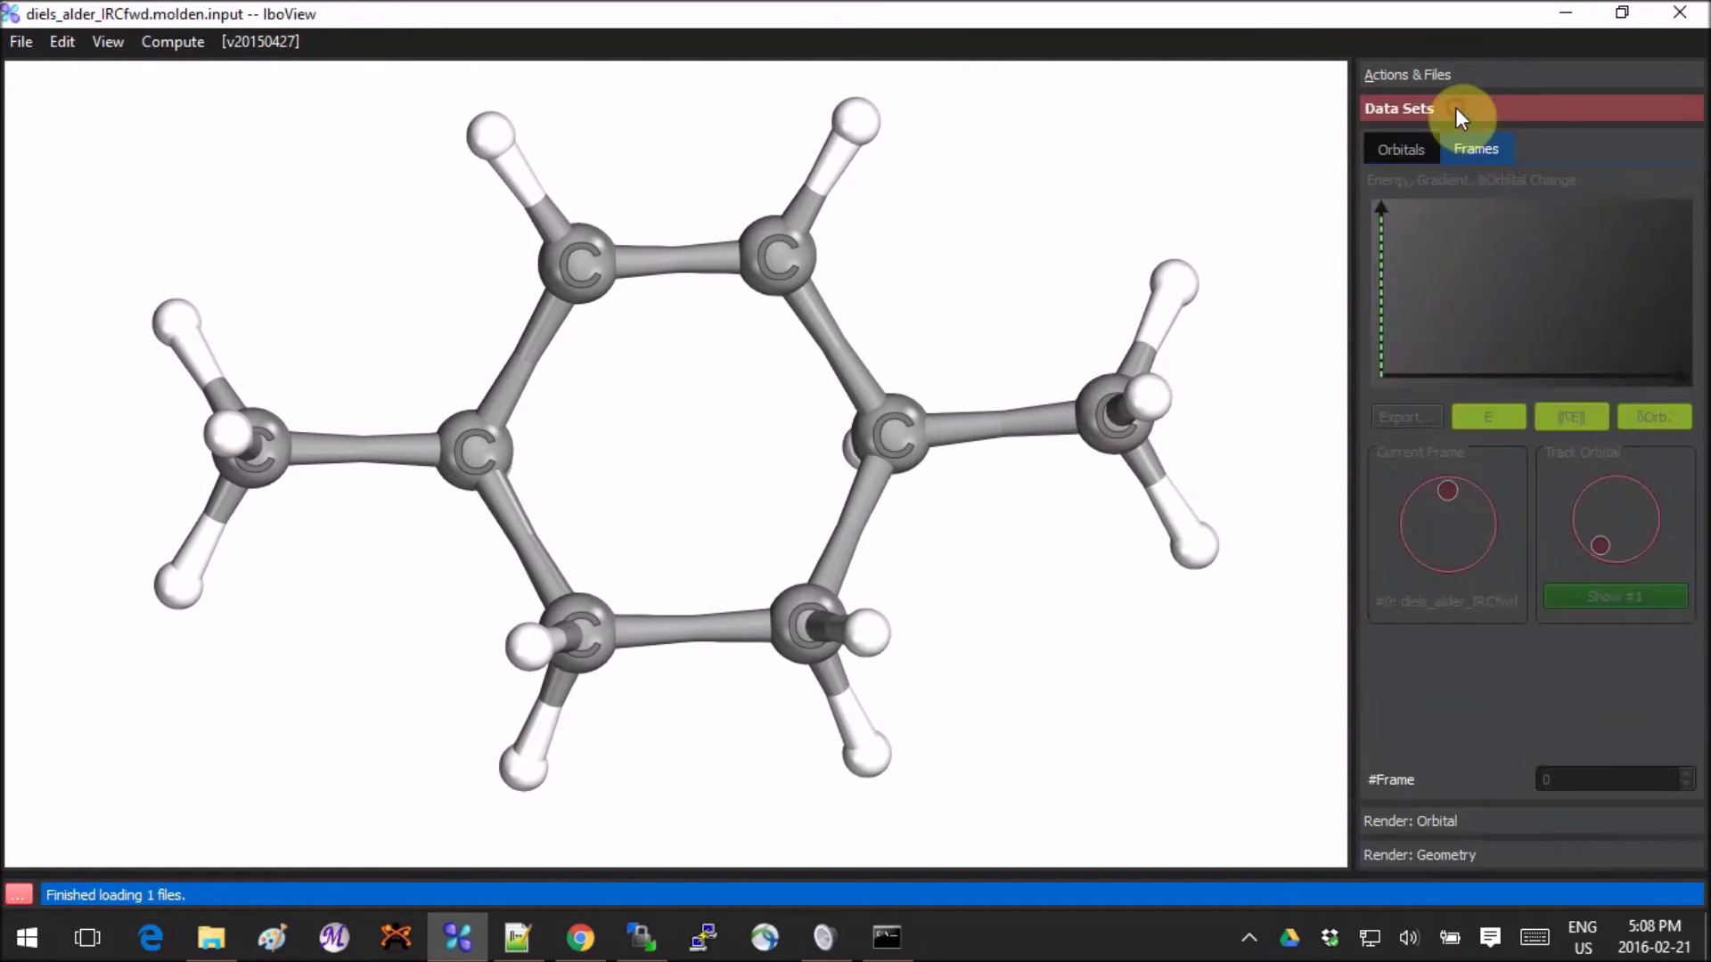
{"action": "left_click", "coordinate": [1407, 146]}
{"action": "left_click", "coordinate": [1447, 459]}
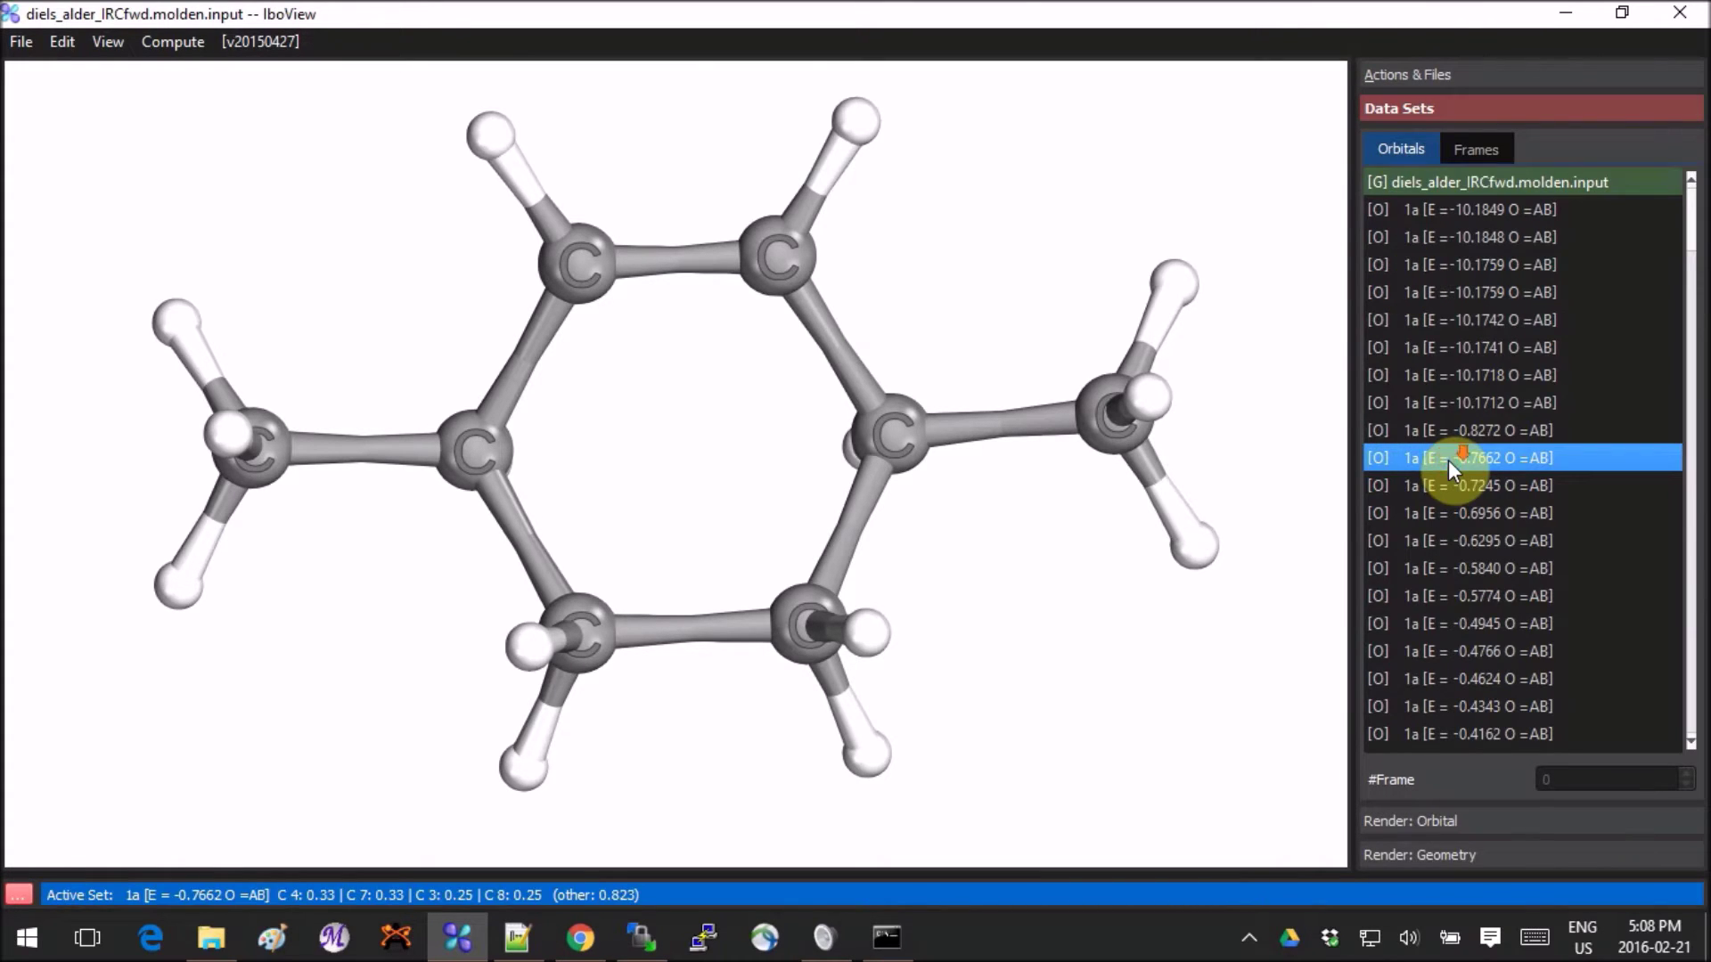
{"action": "scroll", "coordinate": [1447, 459], "scroll_direction": "down", "scroll_amount": 5}
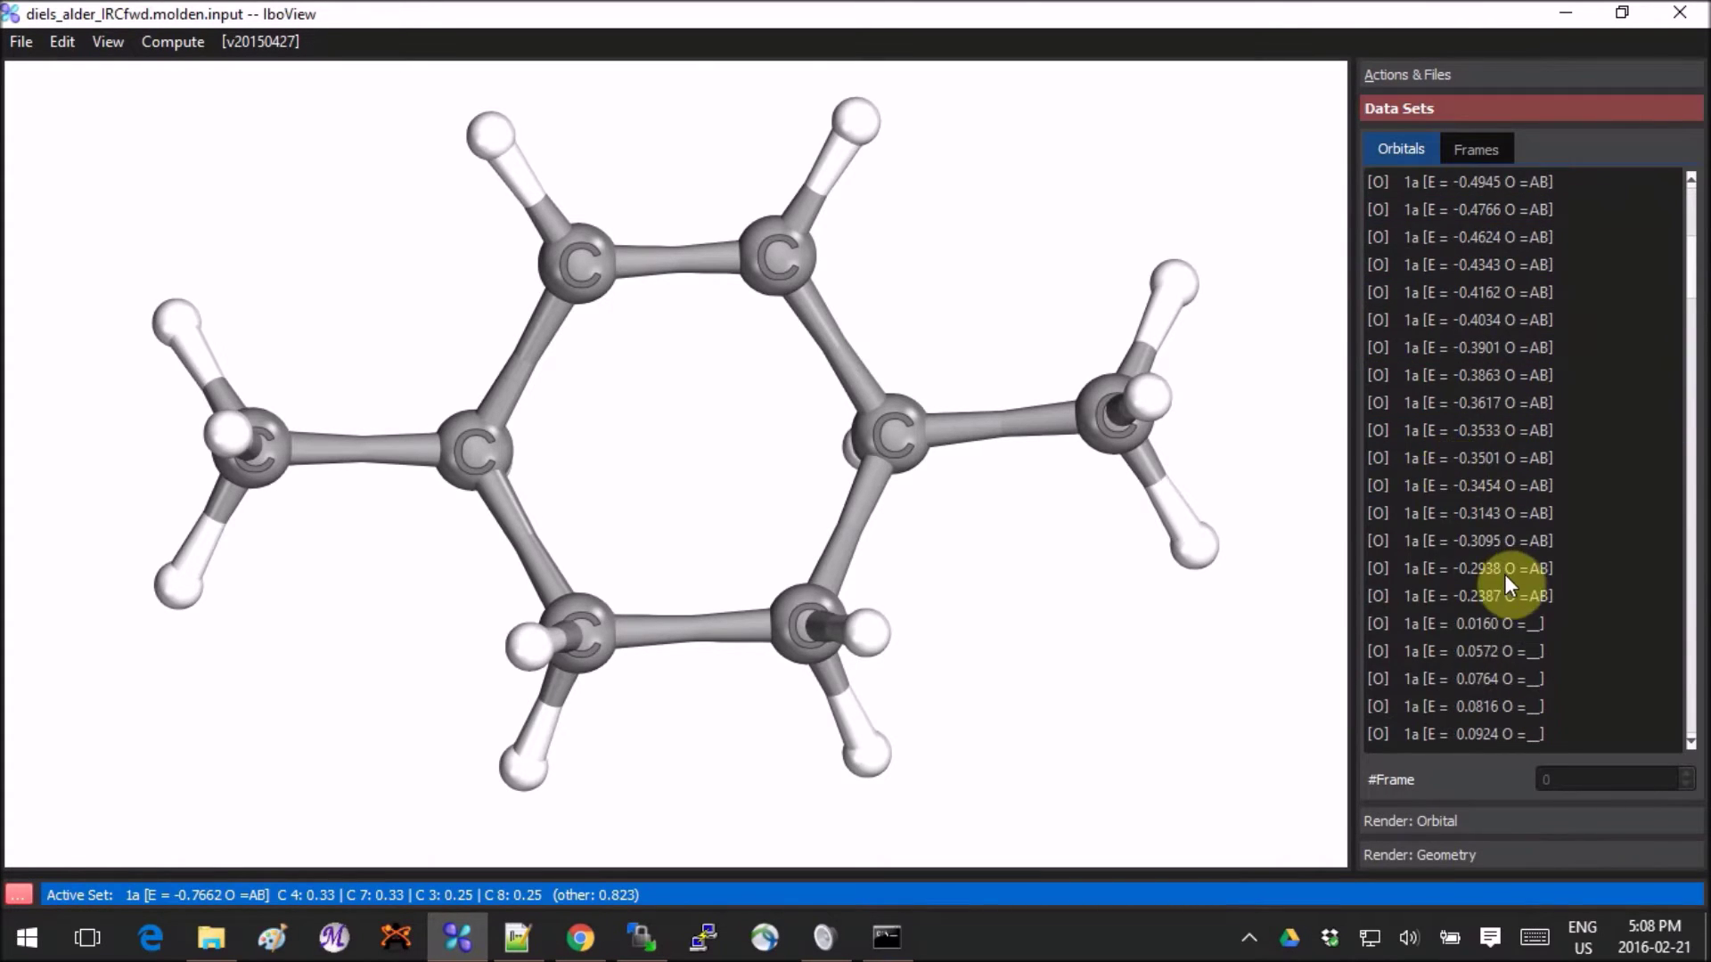
{"action": "left_click", "coordinate": [1515, 595]}
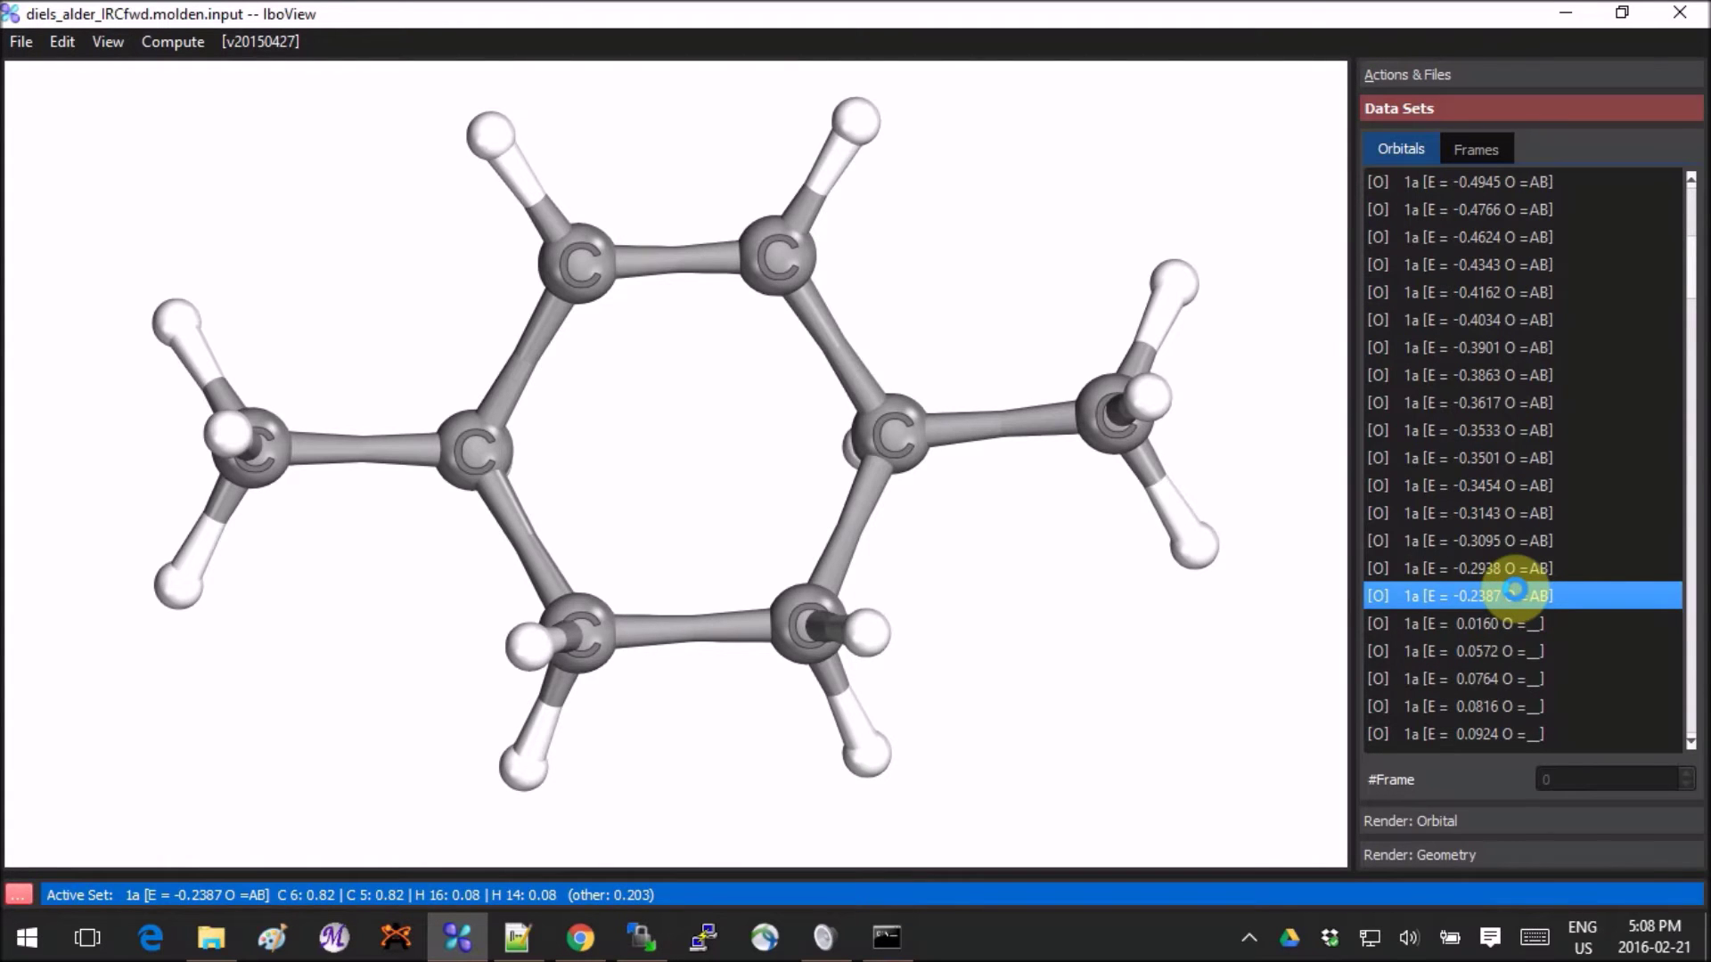
{"action": "left_click_drag", "start_coordinate": [1004, 680], "coordinate": [907, 521]}
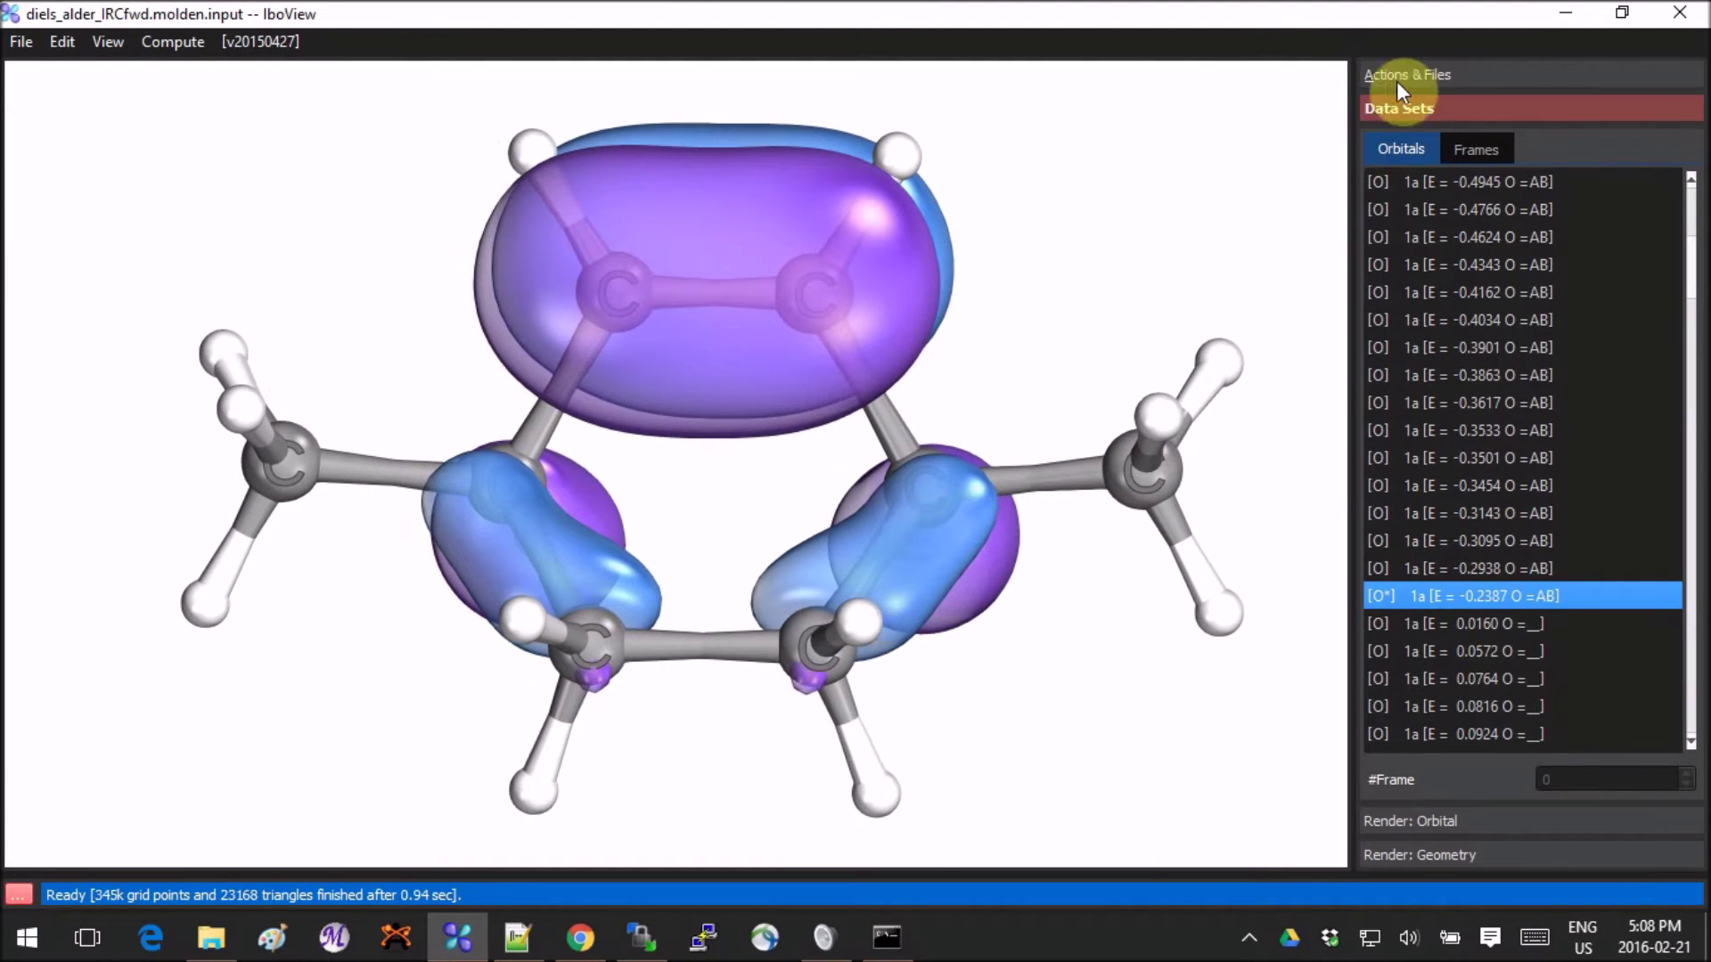
{"action": "left_click", "coordinate": [1452, 820]}
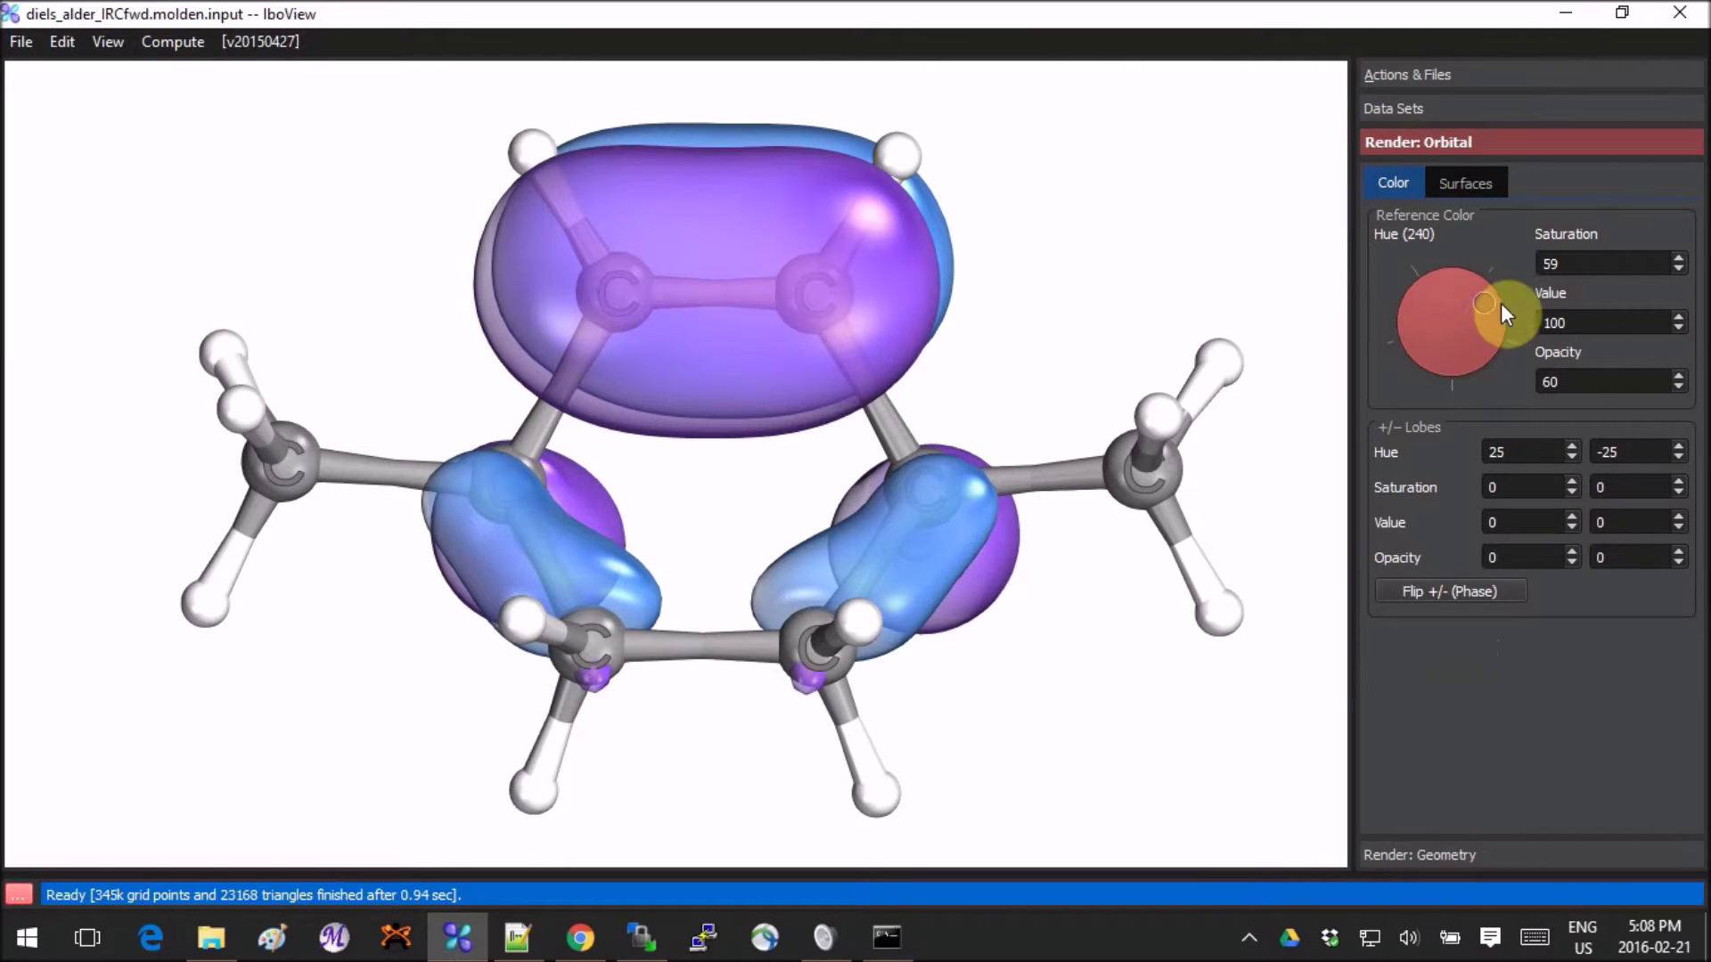
Step: Set the orbital hue to 36 and saturation to 90, making the lobes yellow and red
{"action": "left_click_drag", "start_coordinate": [1489, 303], "coordinate": [1394, 403]}
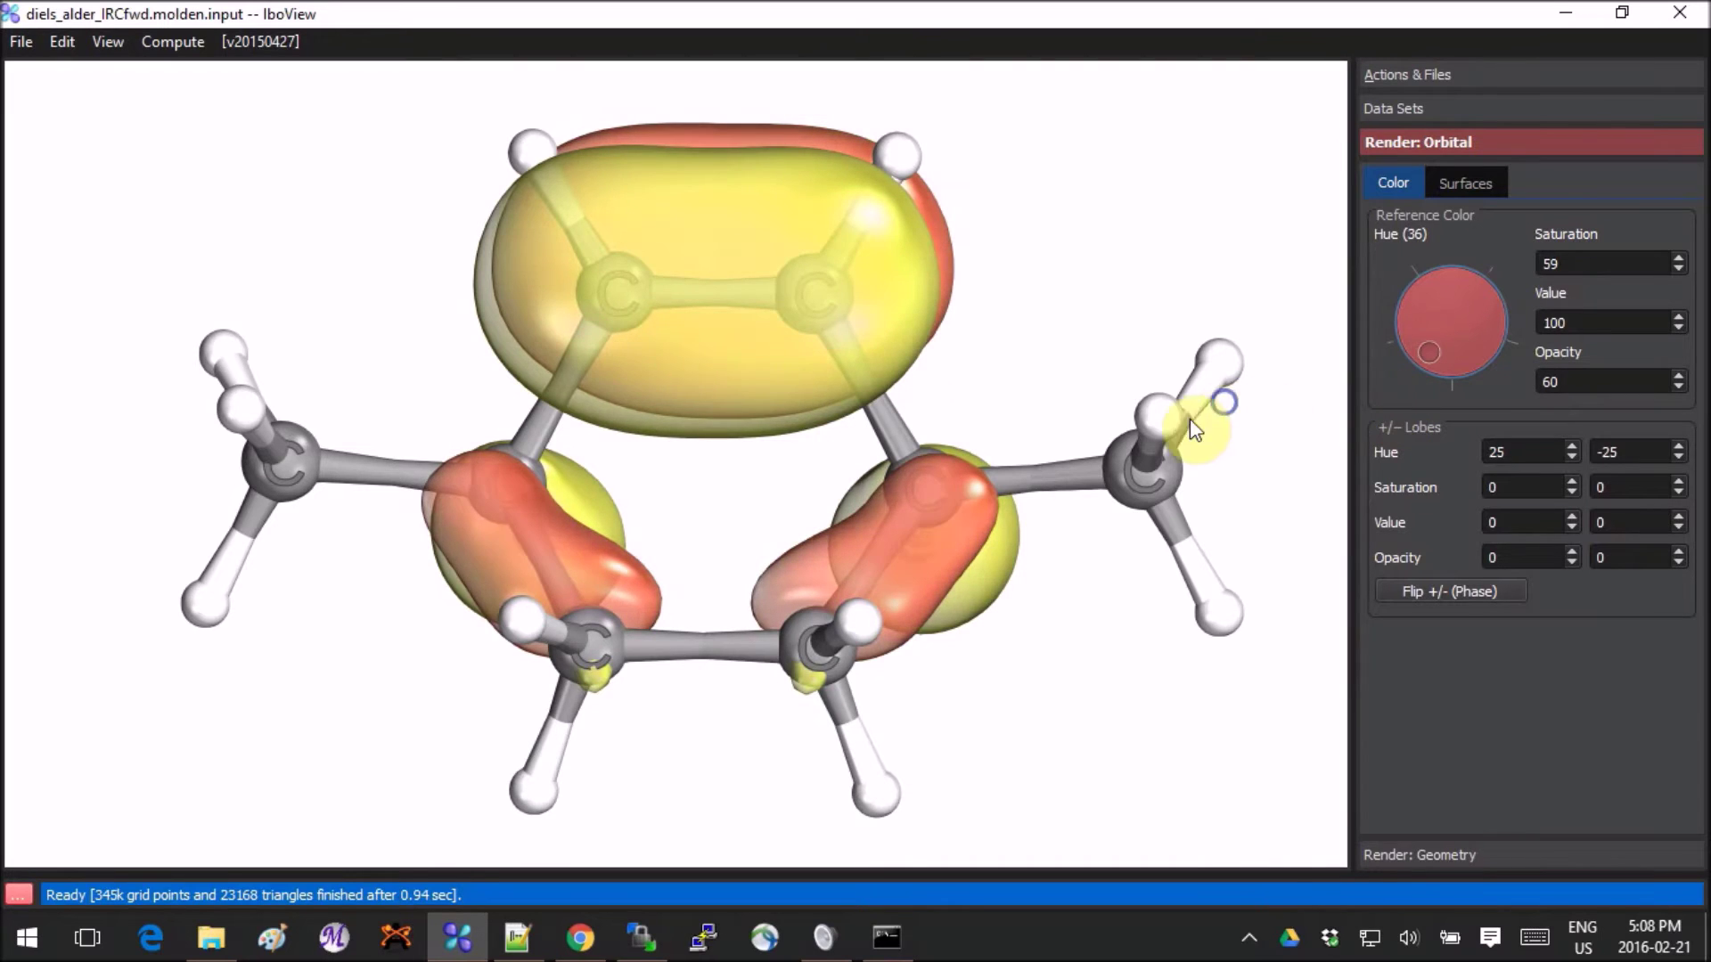
{"action": "left_click_drag", "start_coordinate": [1190, 418], "coordinate": [330, 478]}
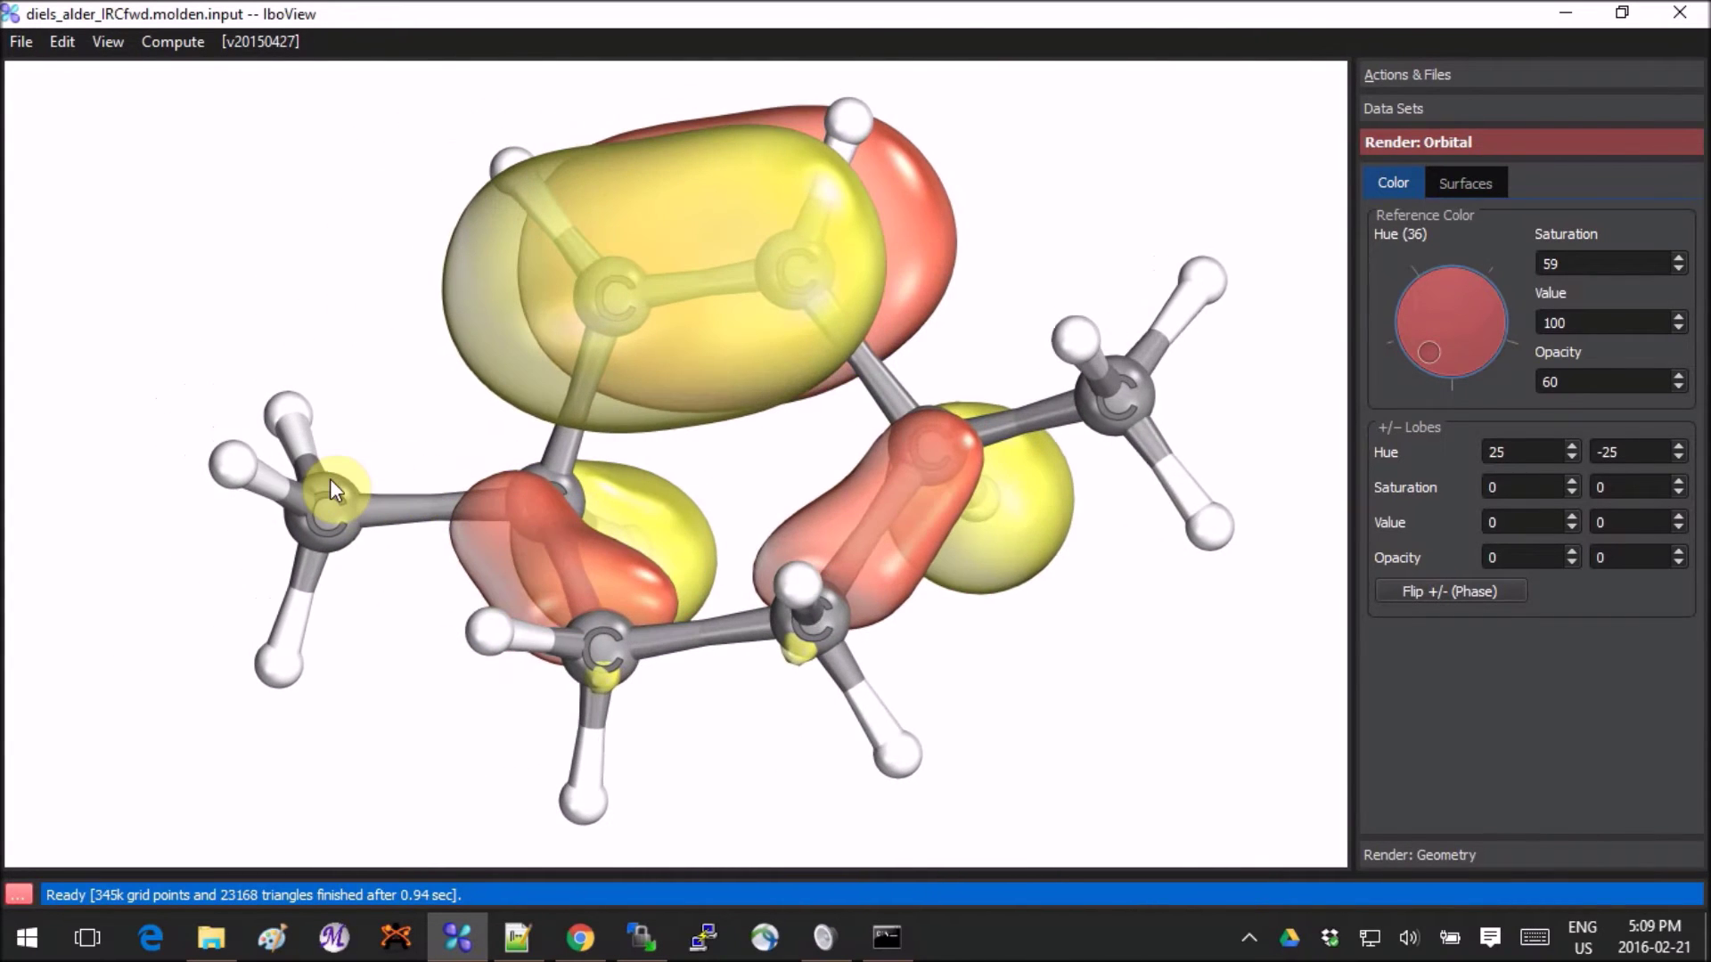
{"action": "left_click", "coordinate": [1584, 273]}
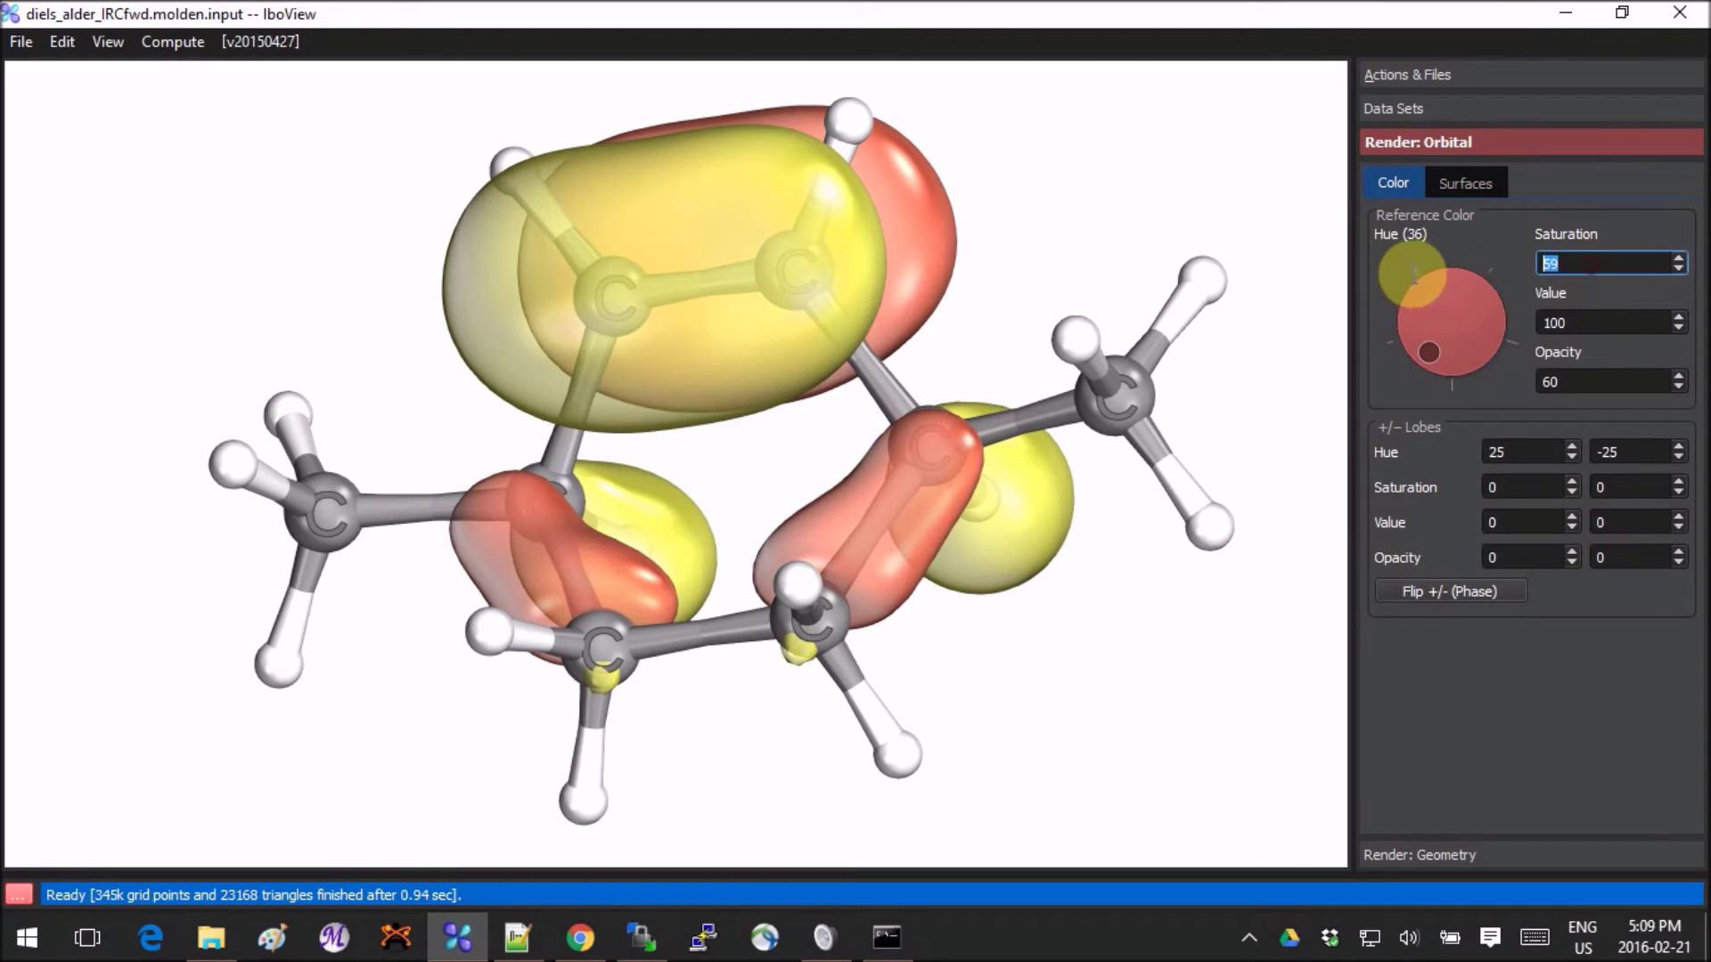
{"action": "type", "text": "70"}
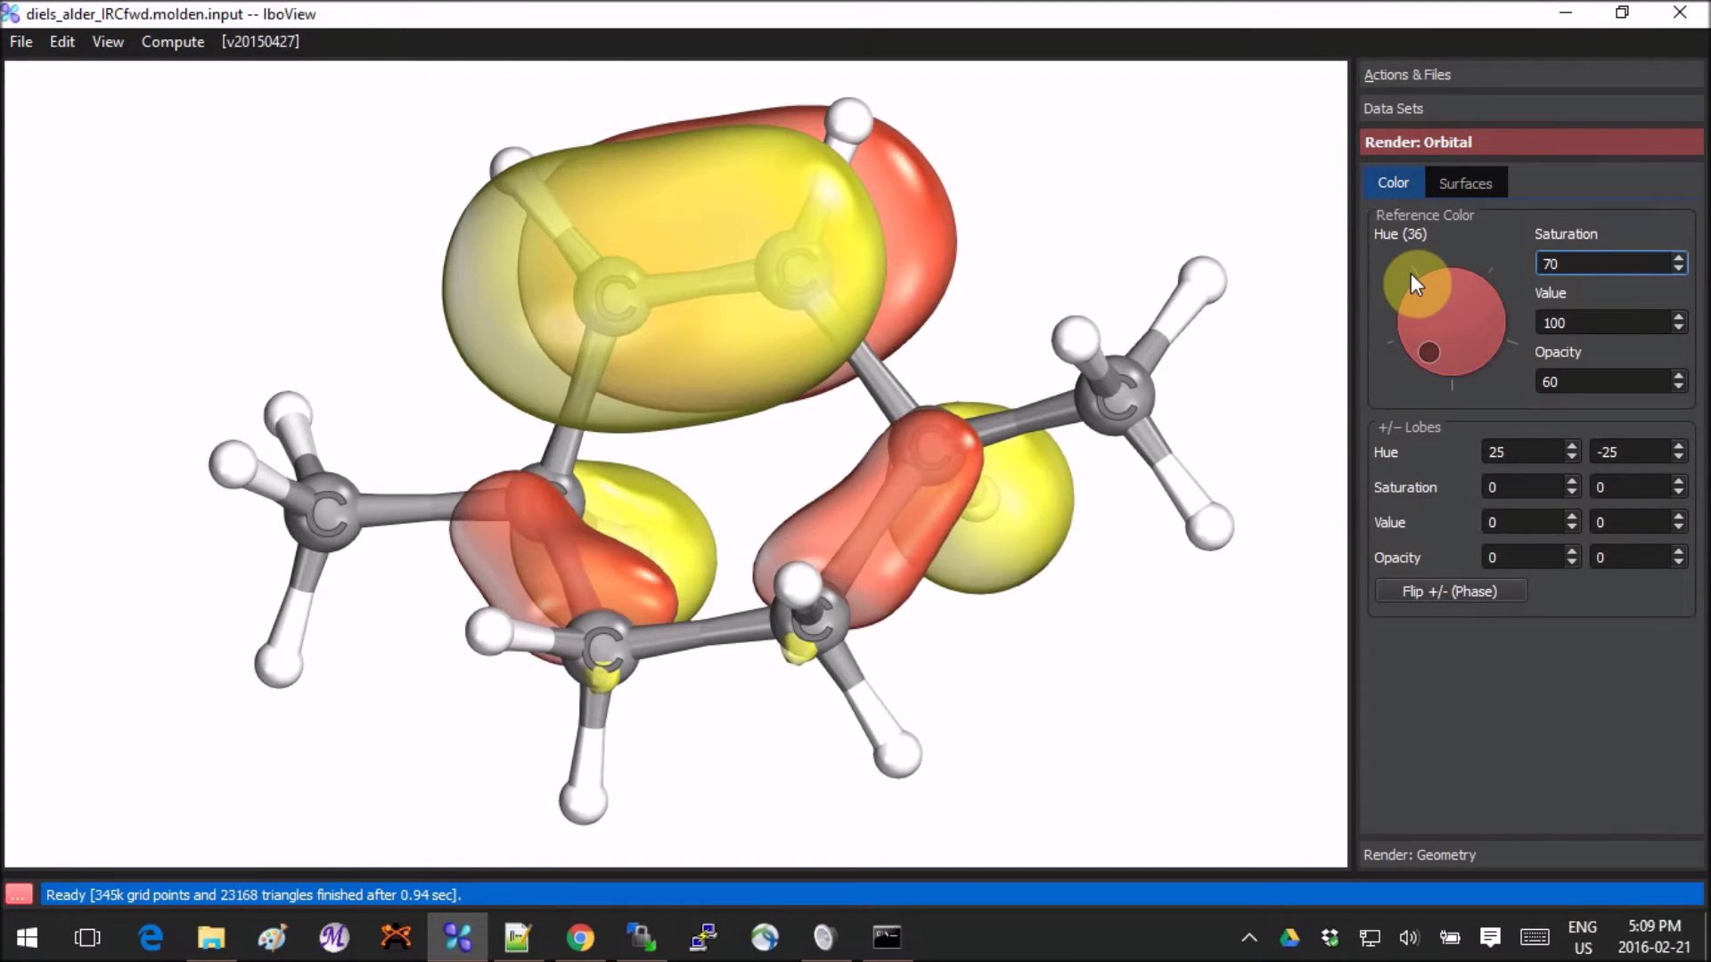
{"action": "key", "text": "BackSpace"}
{"action": "key", "text": "BackSpace"}
{"action": "type", "text": "40"}
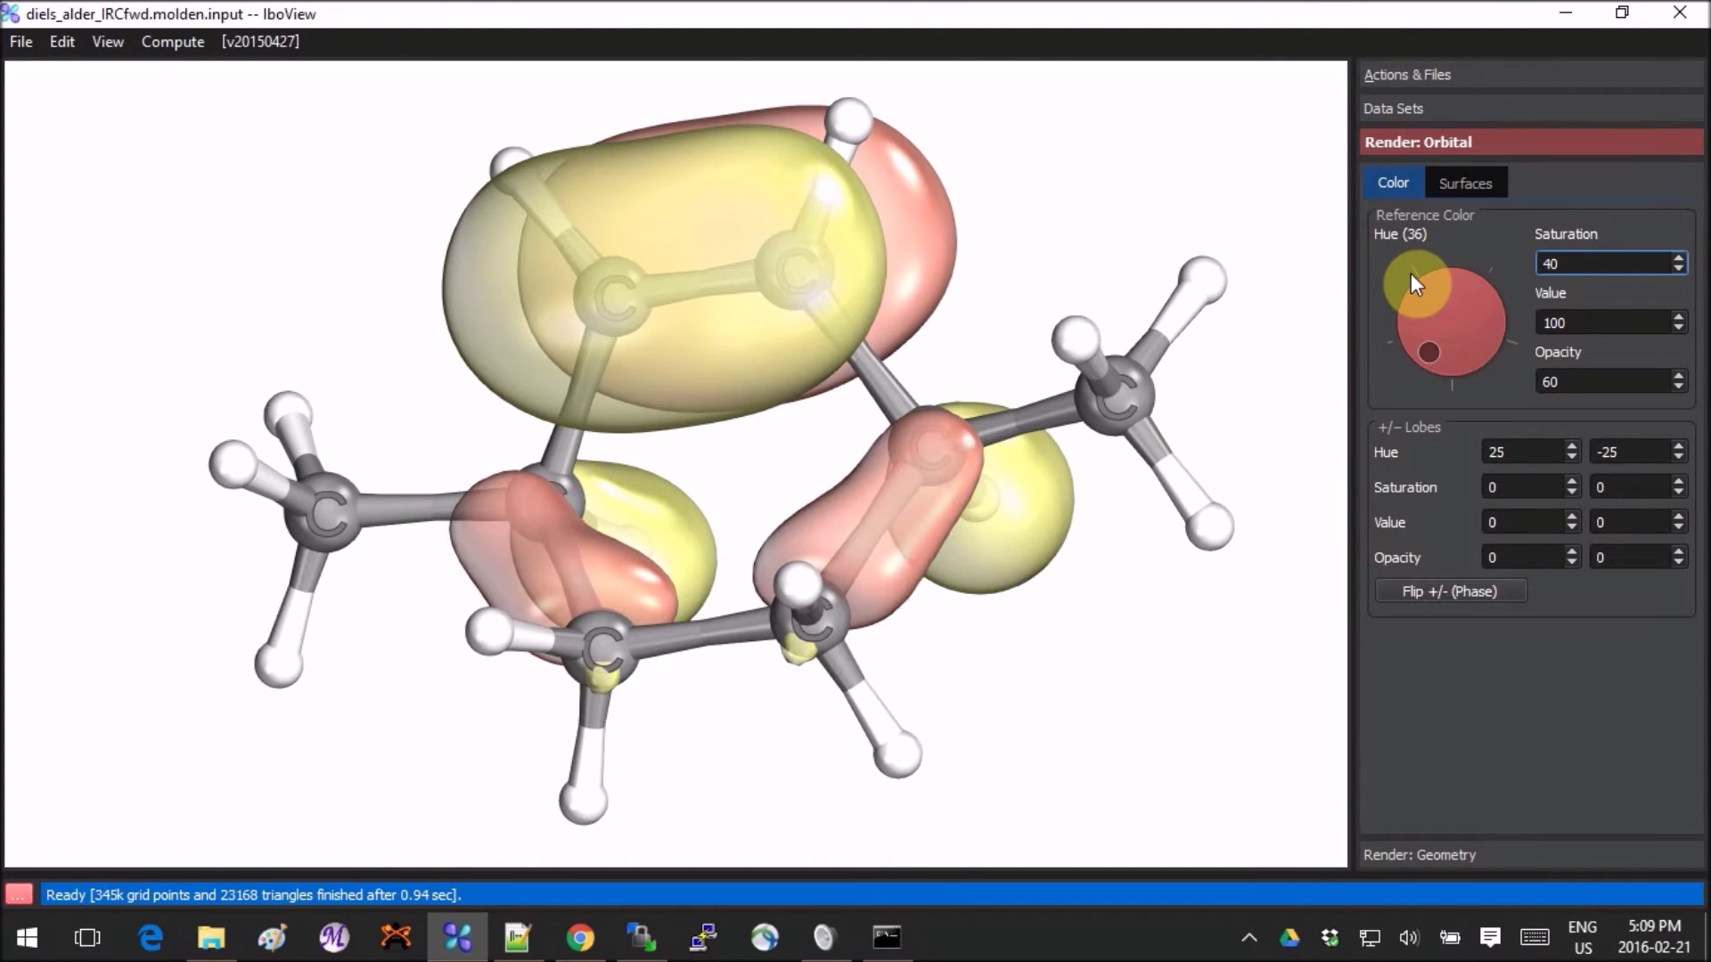
{"action": "double_click", "coordinate": [1561, 263]}
{"action": "type", "text": "90"}
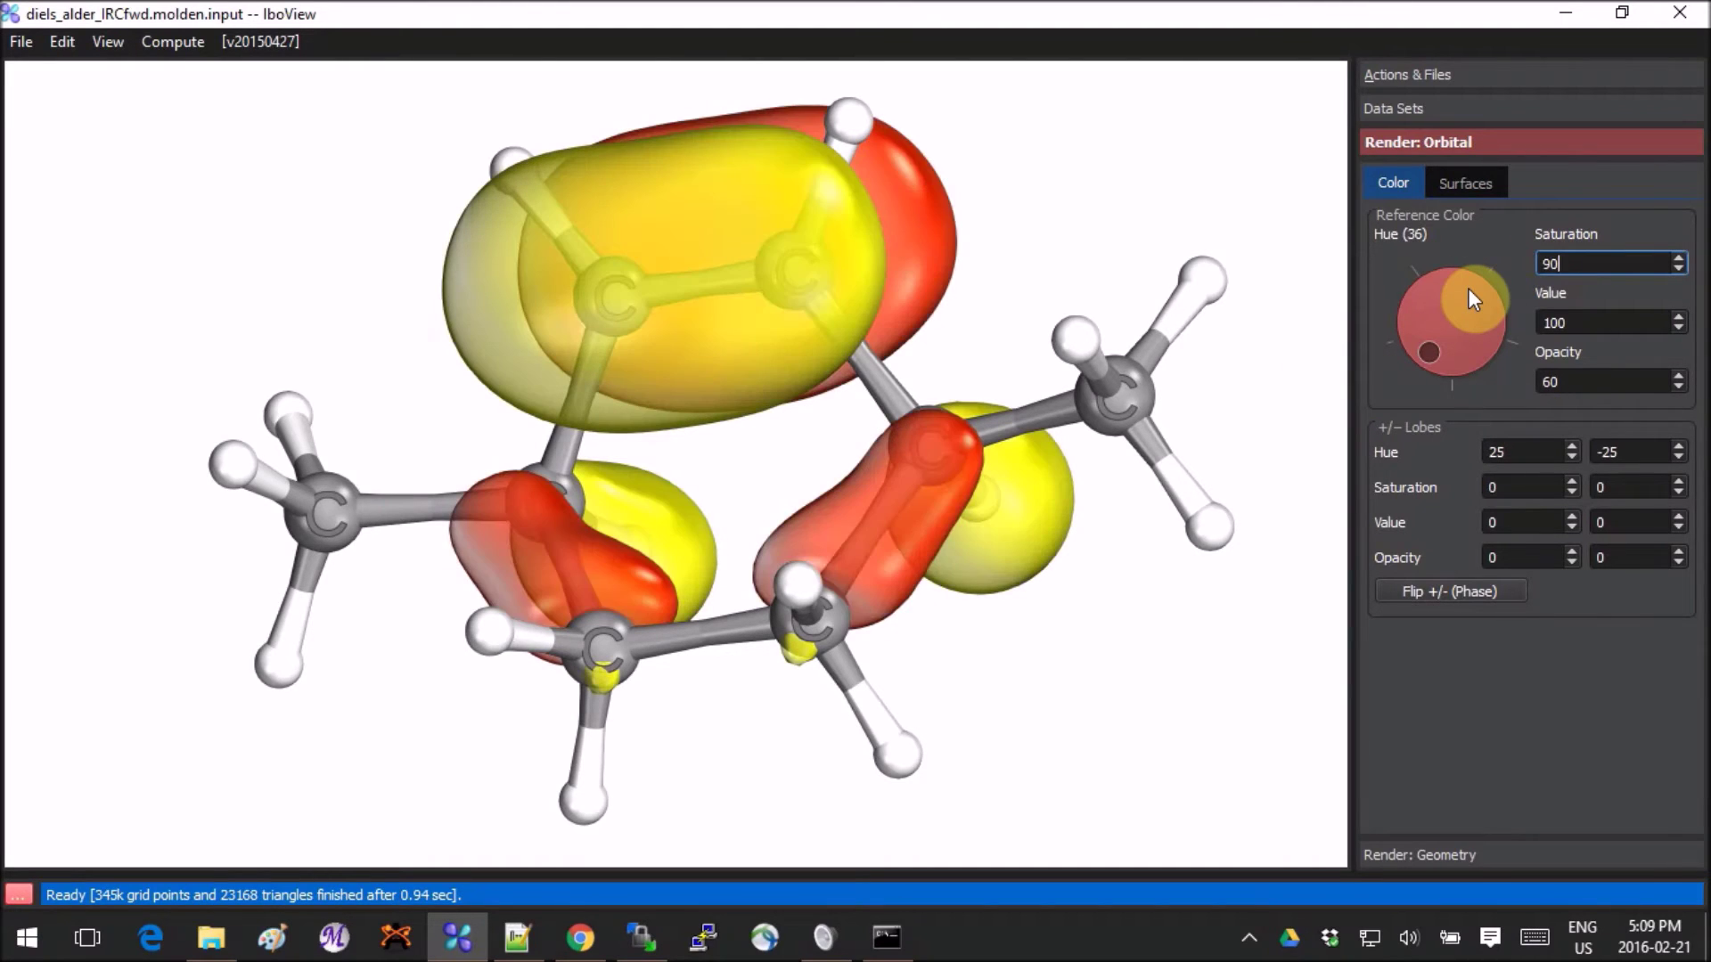
Step: Try Flip +/- (Phase) several times, restoring the original lobe colours, while rotating the molecule
{"action": "left_click_drag", "start_coordinate": [1092, 684], "coordinate": [516, 485]}
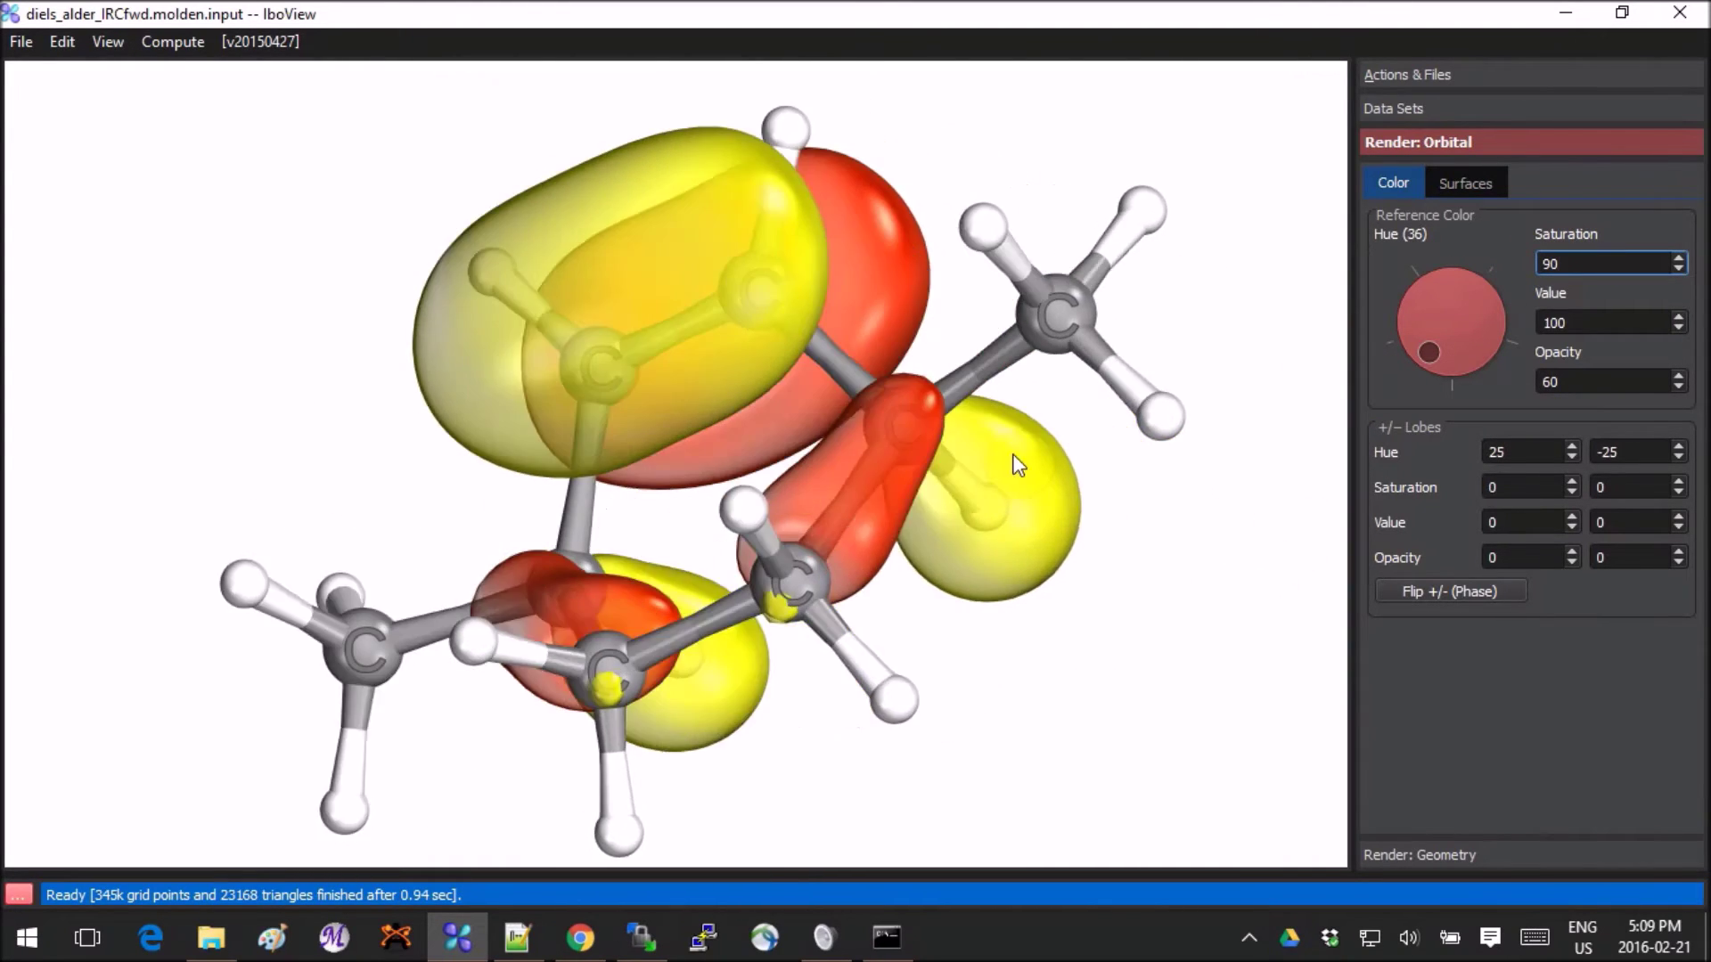
{"action": "left_click_drag", "start_coordinate": [1019, 464], "coordinate": [1310, 575]}
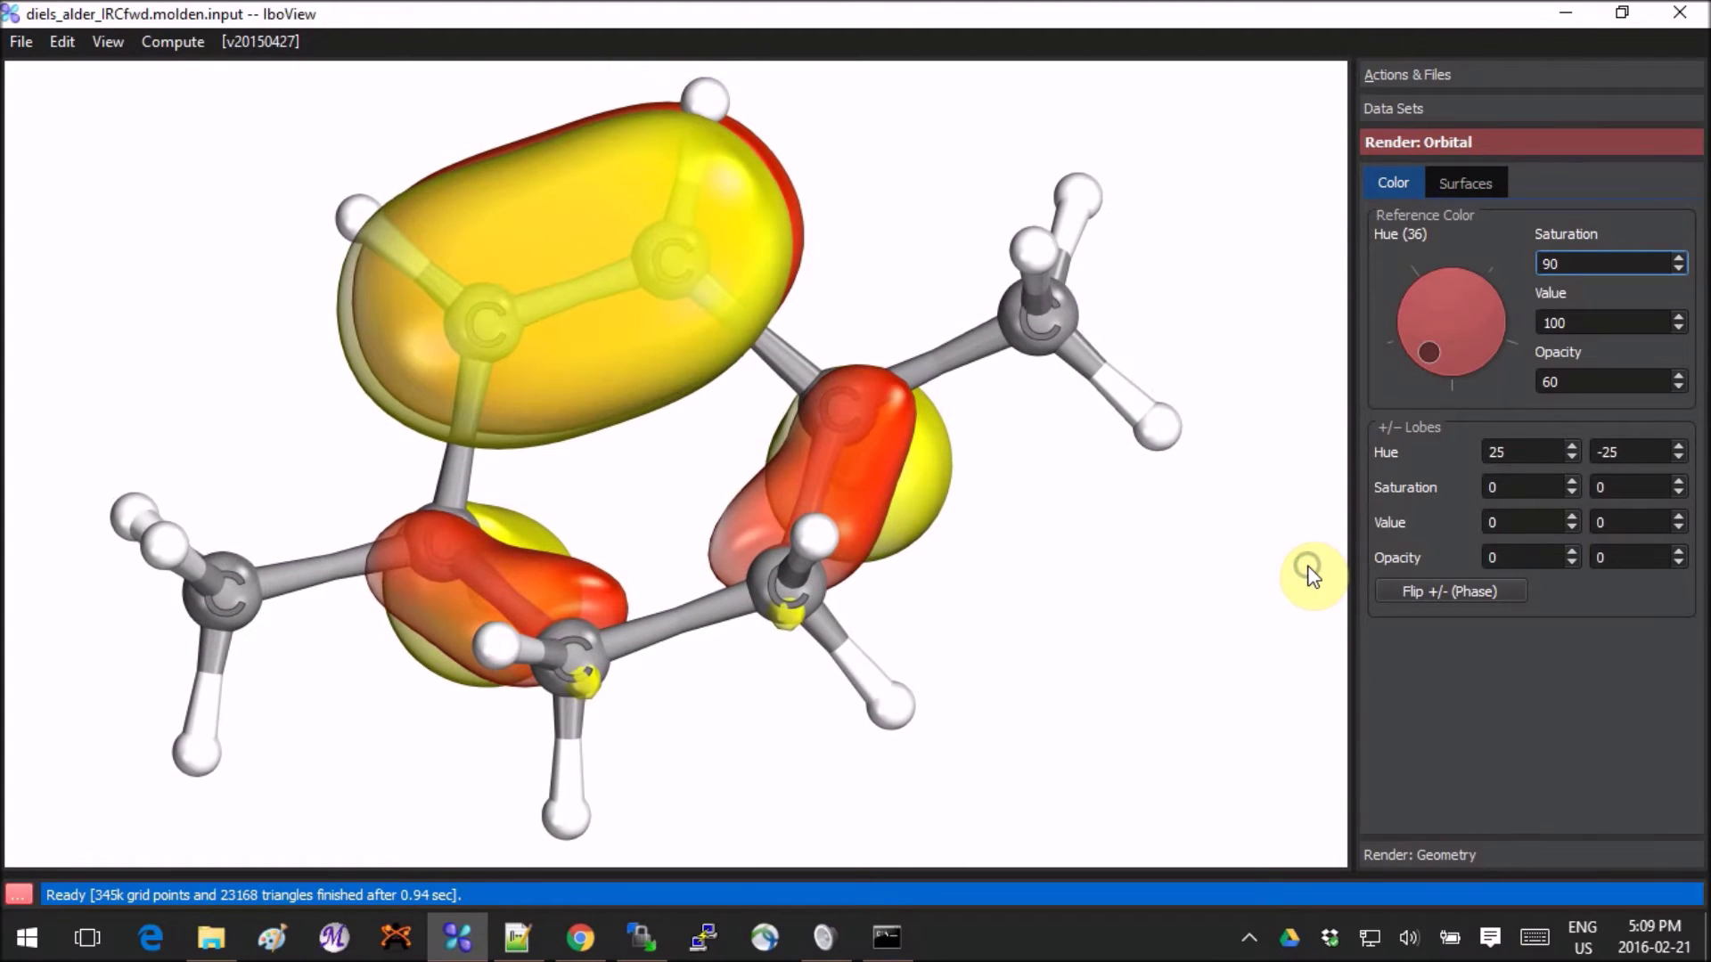
{"action": "left_click", "coordinate": [1456, 597]}
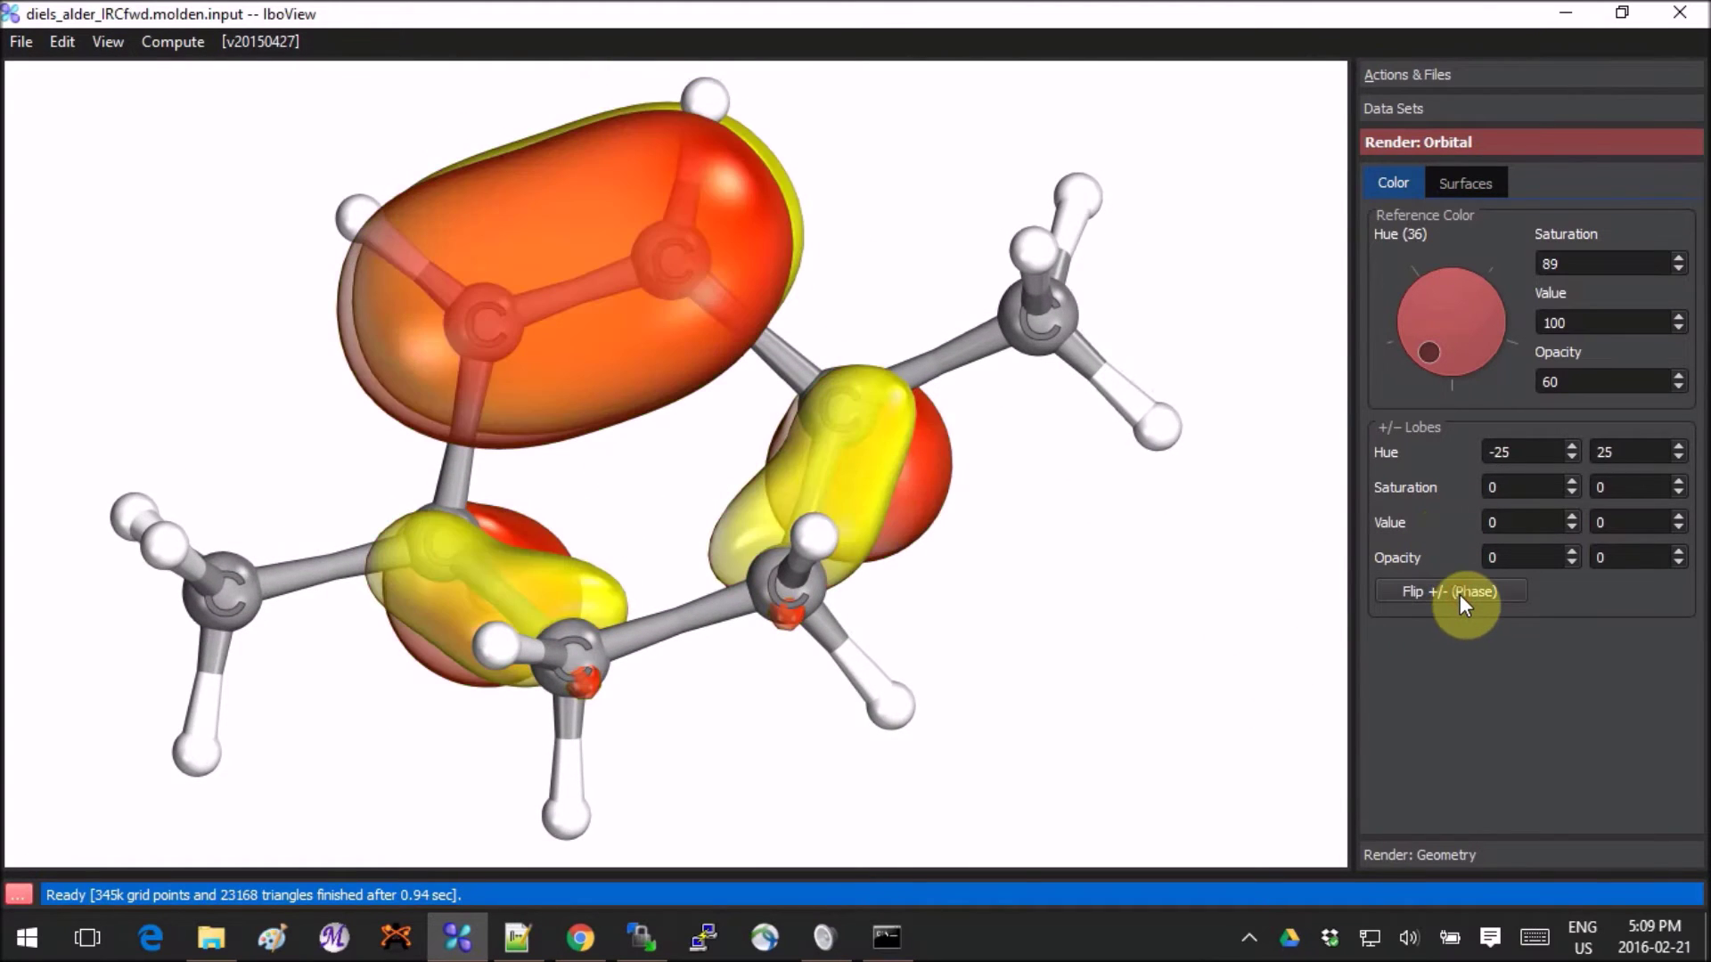
{"action": "left_click", "coordinate": [1459, 595]}
{"action": "left_click", "coordinate": [1459, 595]}
{"action": "left_click", "coordinate": [1459, 595]}
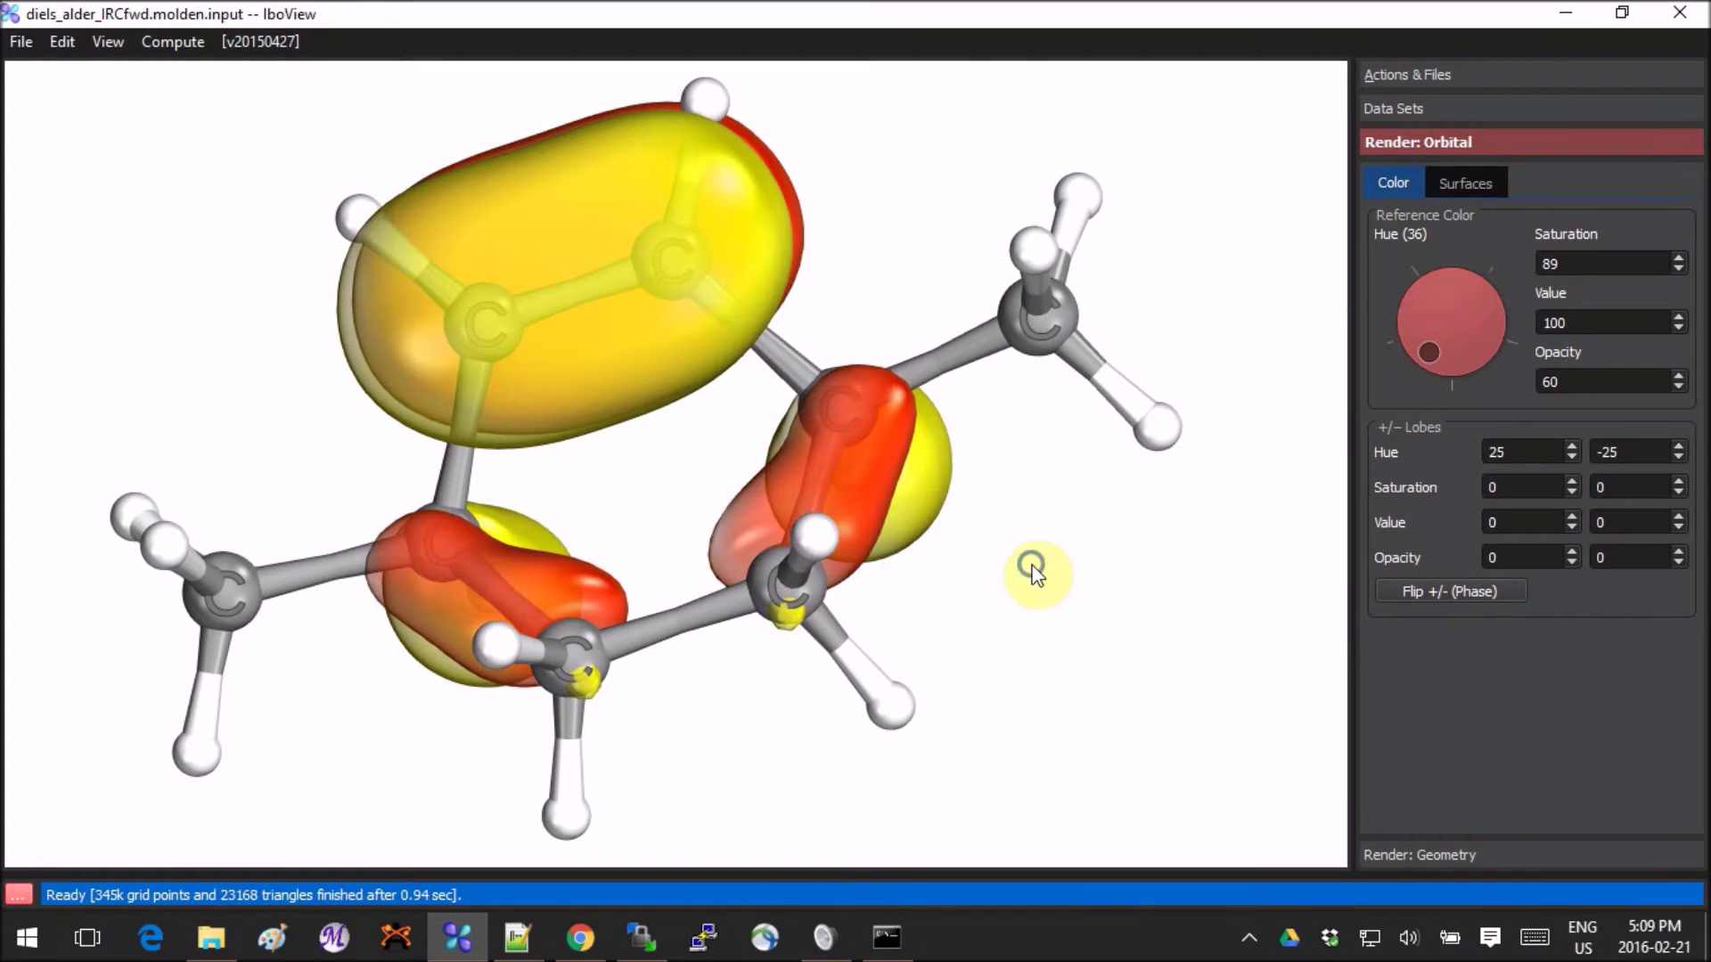
{"action": "left_click_drag", "start_coordinate": [1023, 573], "coordinate": [1045, 469]}
{"action": "left_click_drag", "start_coordinate": [775, 747], "coordinate": [896, 564]}
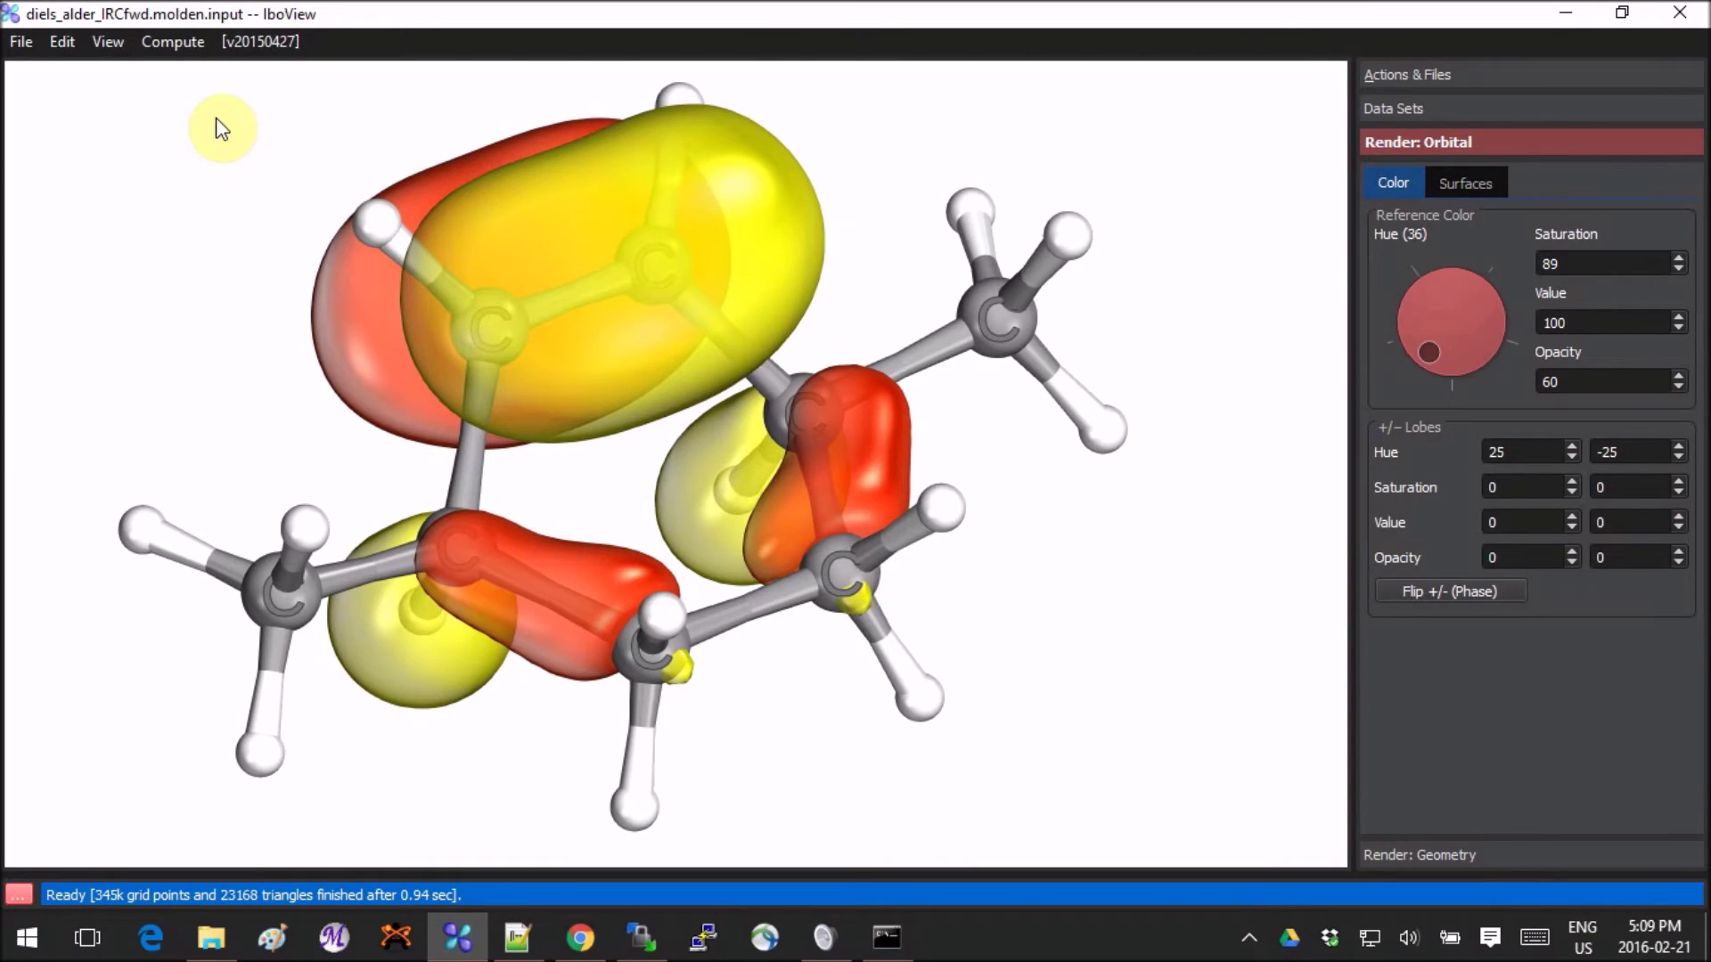
{"action": "left_click", "coordinate": [109, 43]}
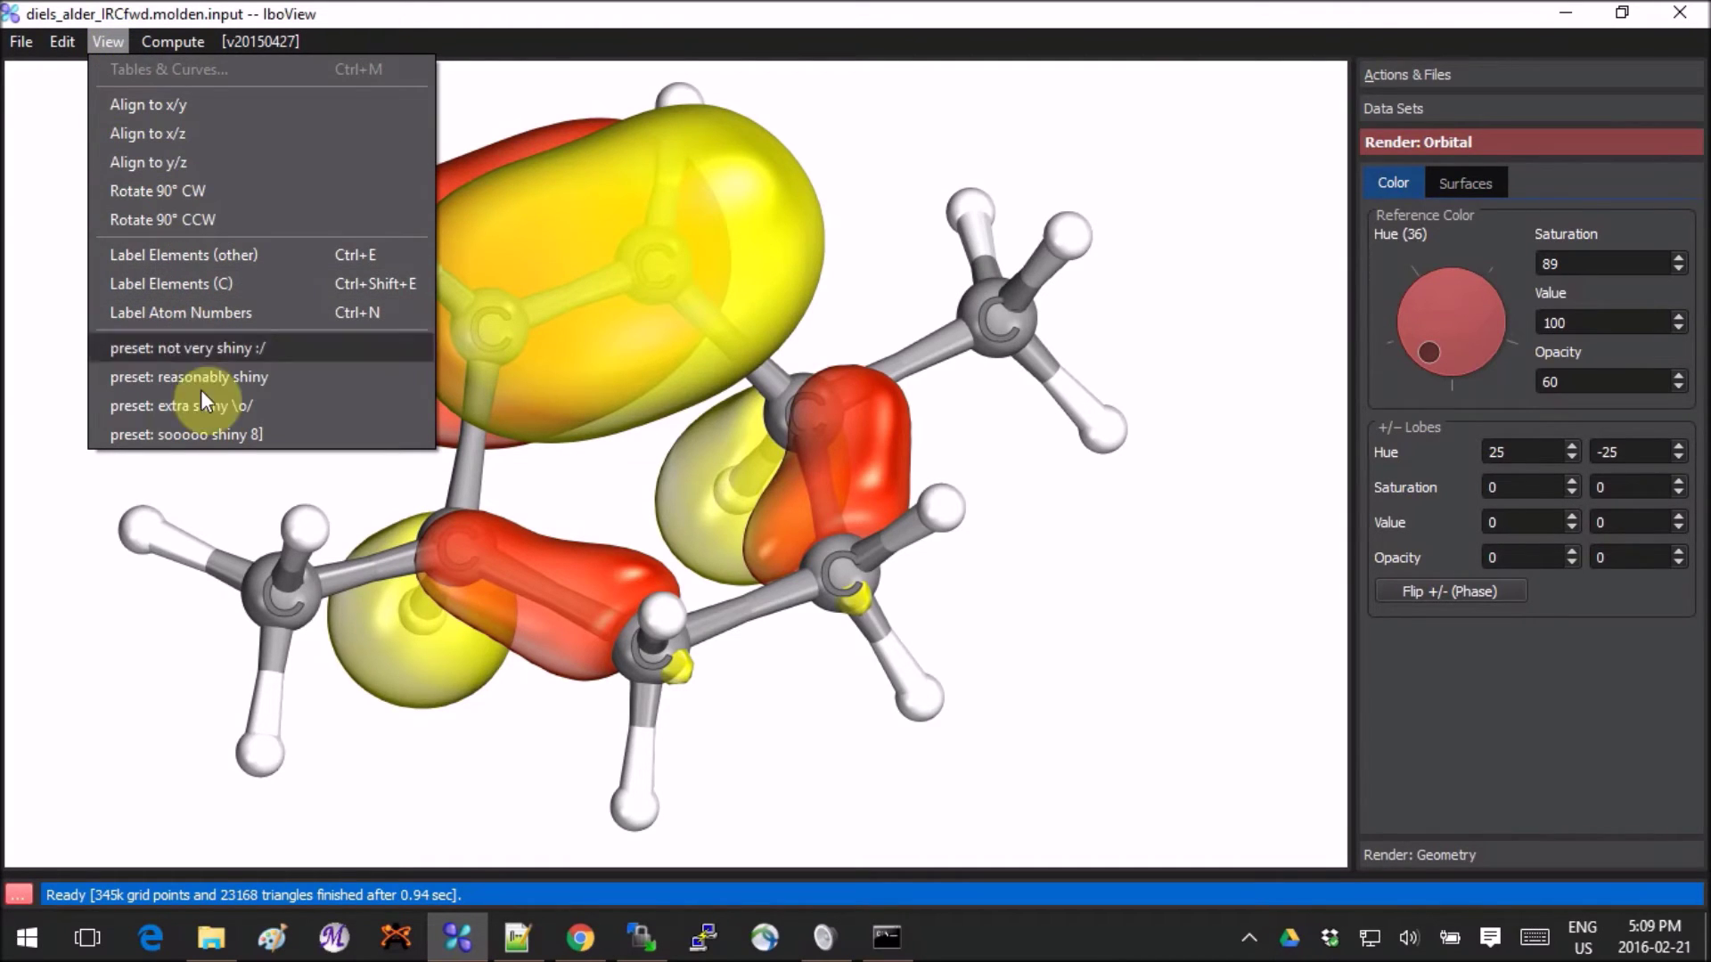
Step: Apply the 'sooooo shiny' view preset so the orbital lobes render glossy
{"action": "left_click", "coordinate": [233, 349]}
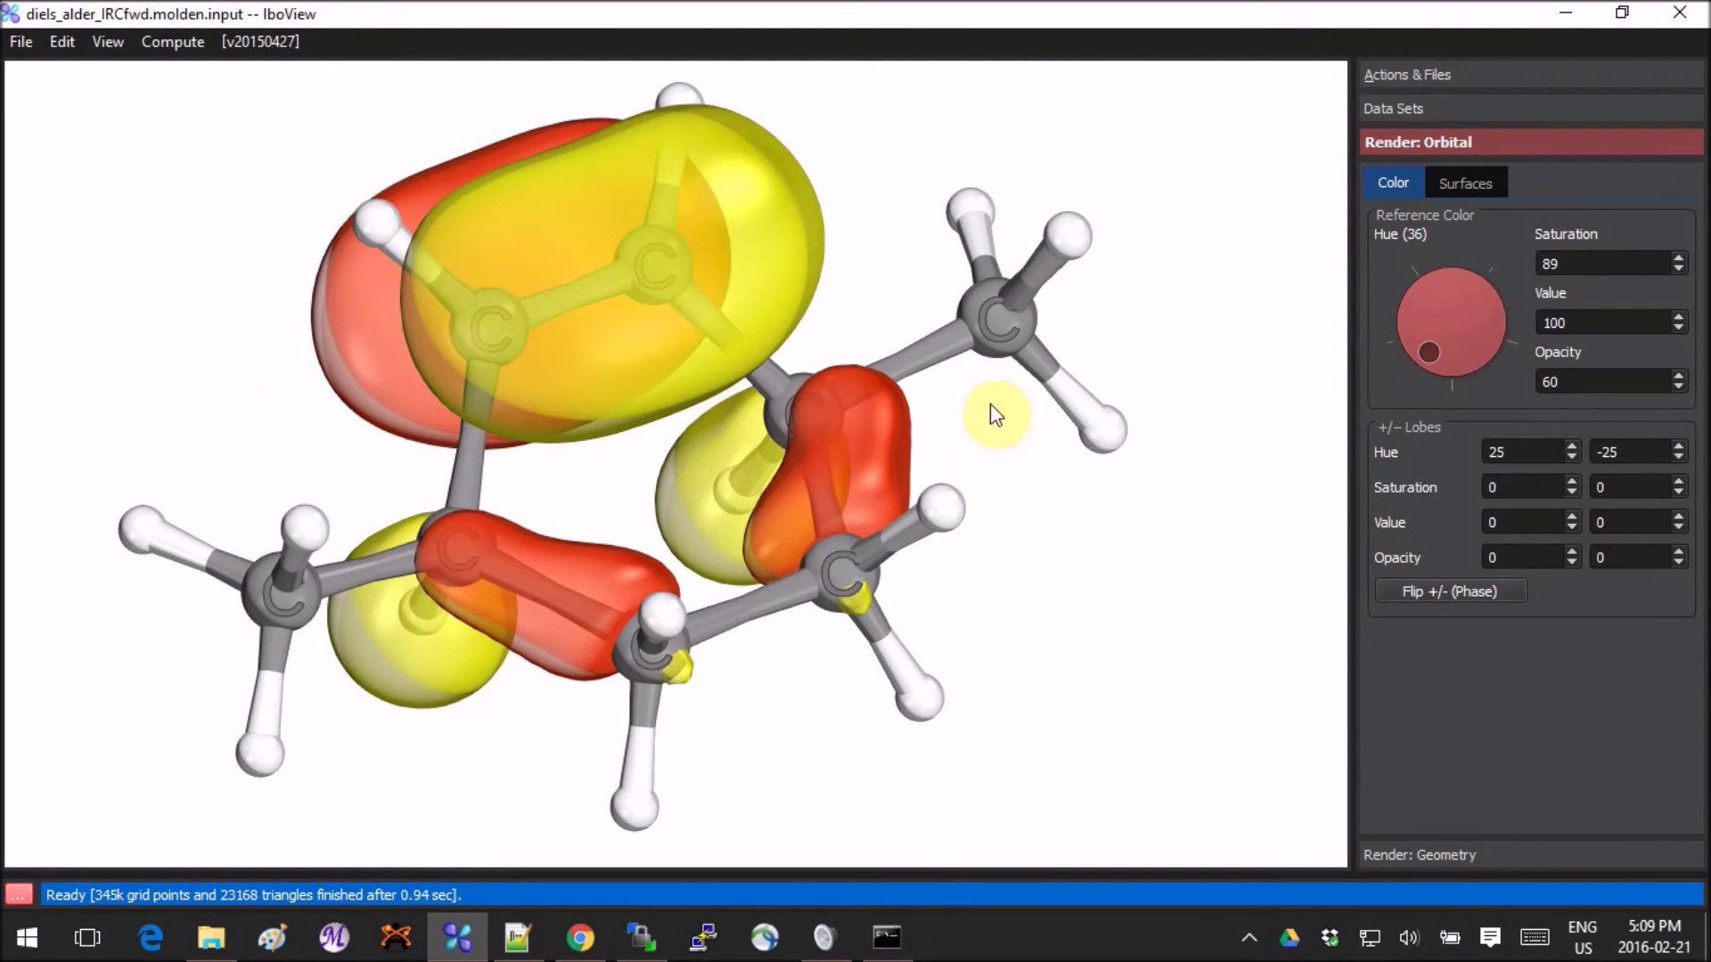
{"action": "mouse_move", "coordinate": [992, 409]}
{"action": "left_mouse_down"}
{"action": "mouse_move", "coordinate": [434, 424]}
{"action": "mouse_move", "coordinate": [682, 417]}
{"action": "mouse_move", "coordinate": [1038, 370]}
{"action": "mouse_move", "coordinate": [984, 349]}
{"action": "mouse_move", "coordinate": [835, 430]}
{"action": "mouse_move", "coordinate": [820, 394]}
{"action": "left_mouse_up"}
{"action": "left_click", "coordinate": [108, 42]}
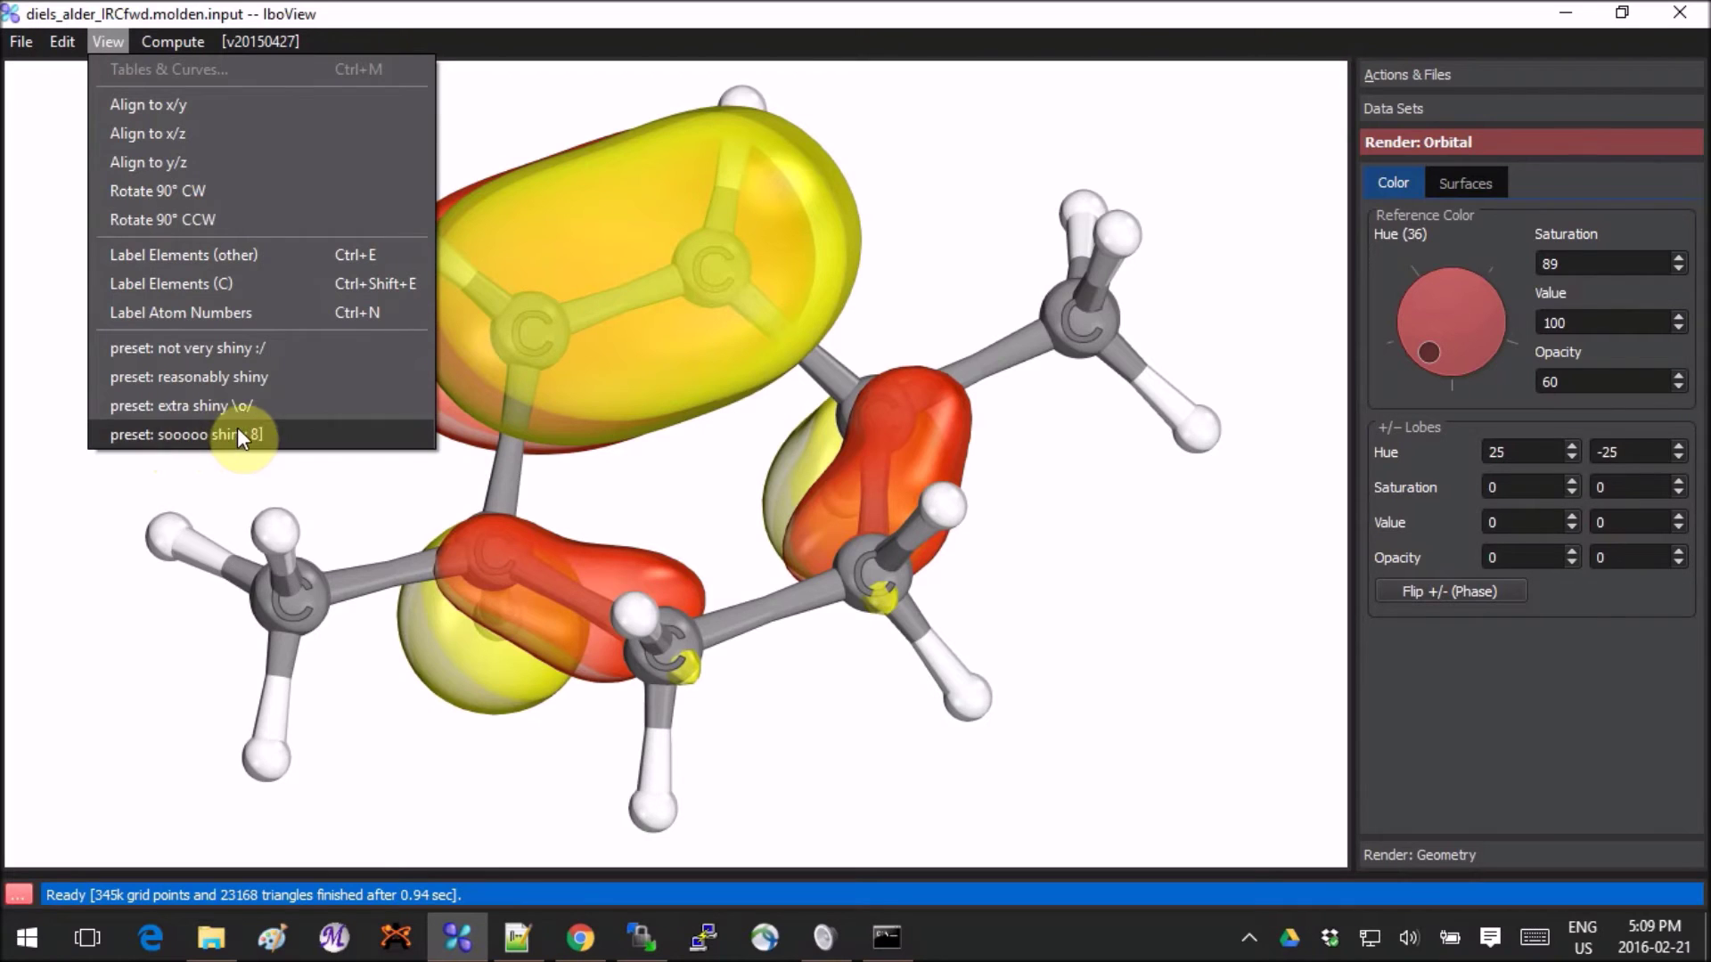
{"action": "left_click", "coordinate": [290, 436]}
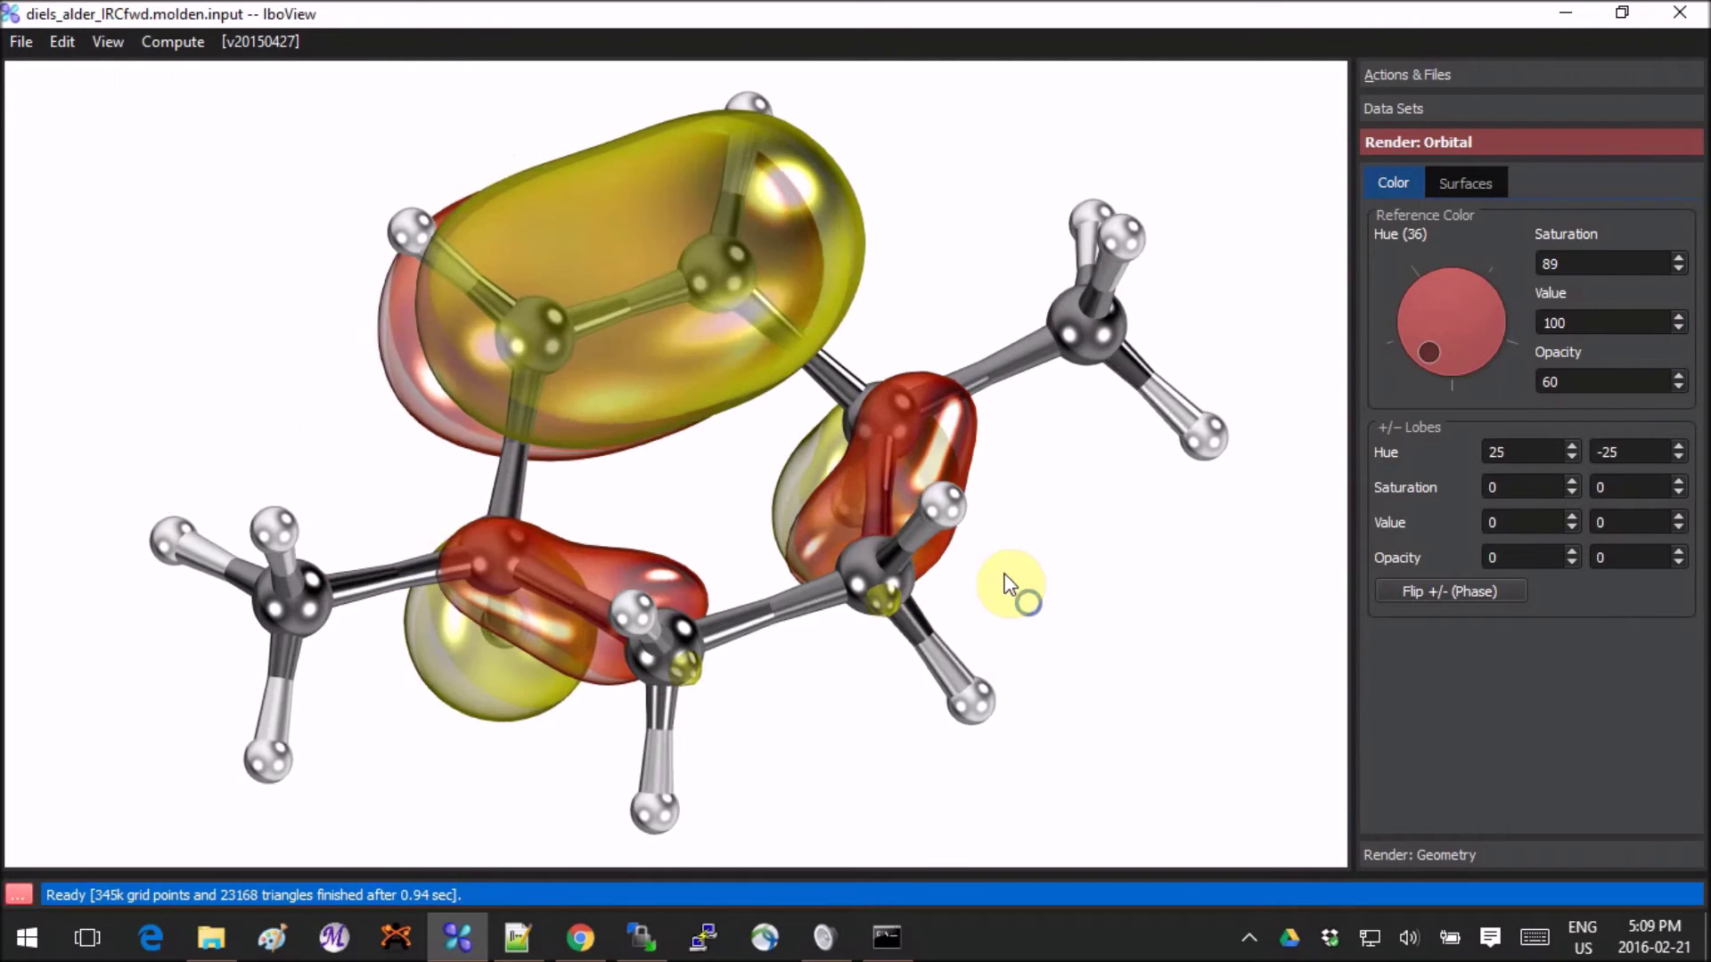
{"action": "left_click_drag", "start_coordinate": [1007, 584], "coordinate": [1470, 599]}
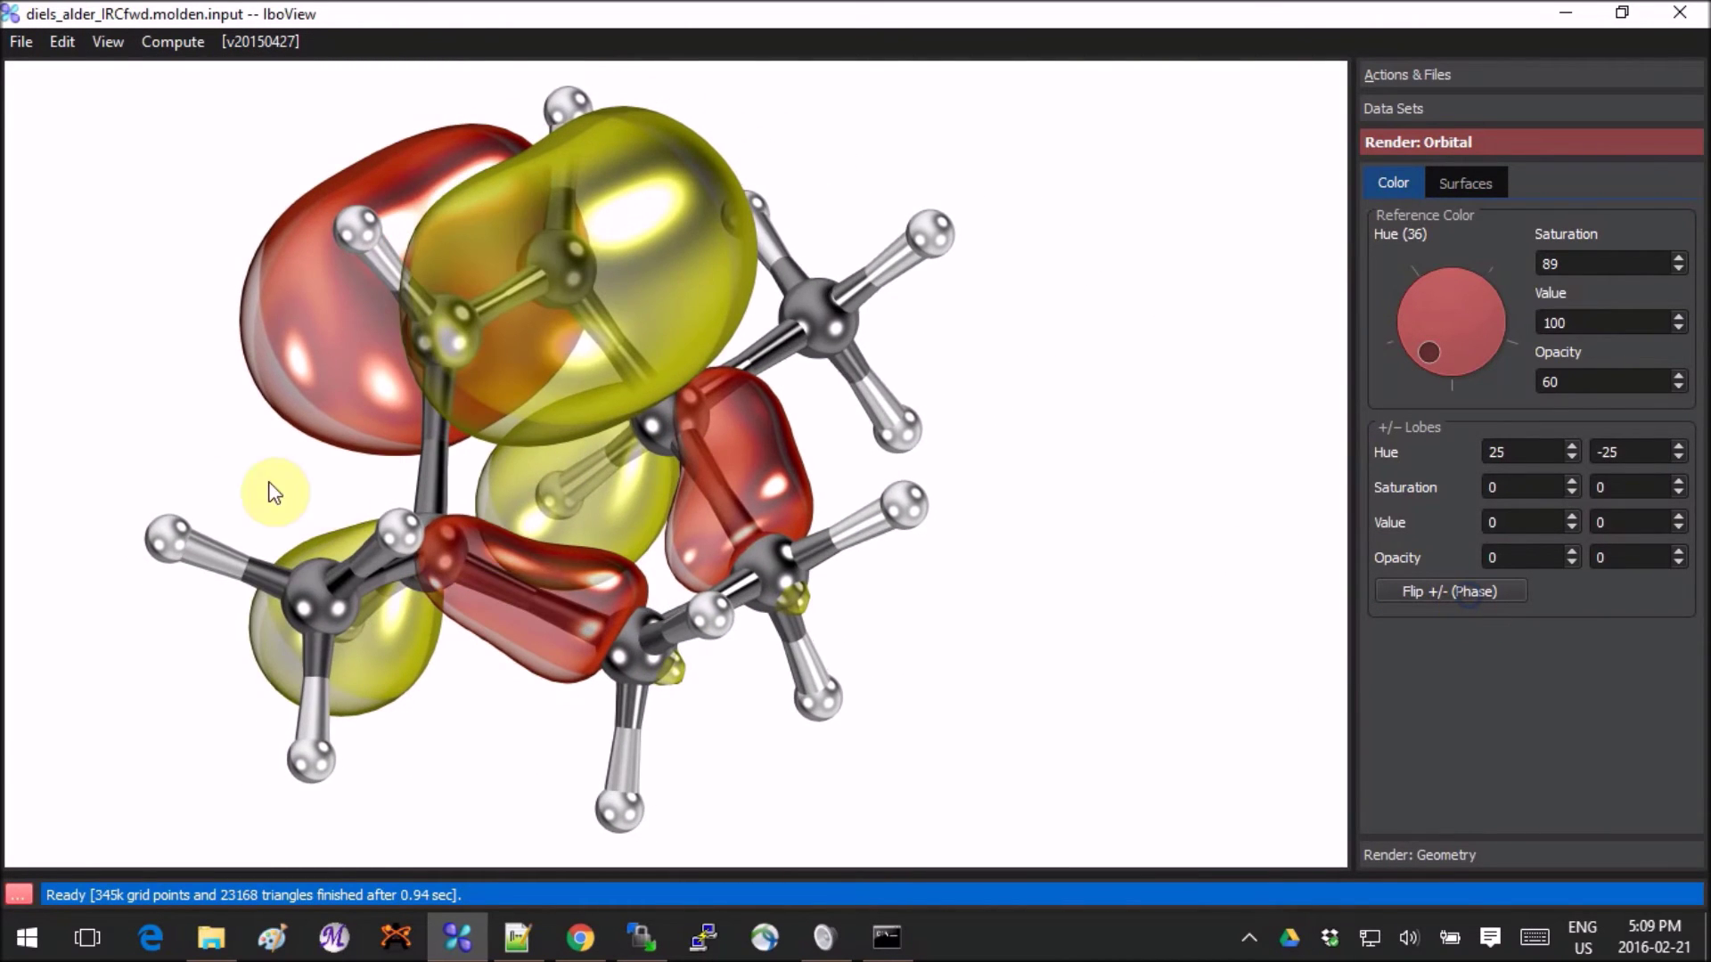
{"action": "left_click_drag", "start_coordinate": [273, 493], "coordinate": [1153, 426]}
{"action": "left_click_drag", "start_coordinate": [353, 424], "coordinate": [1215, 362]}
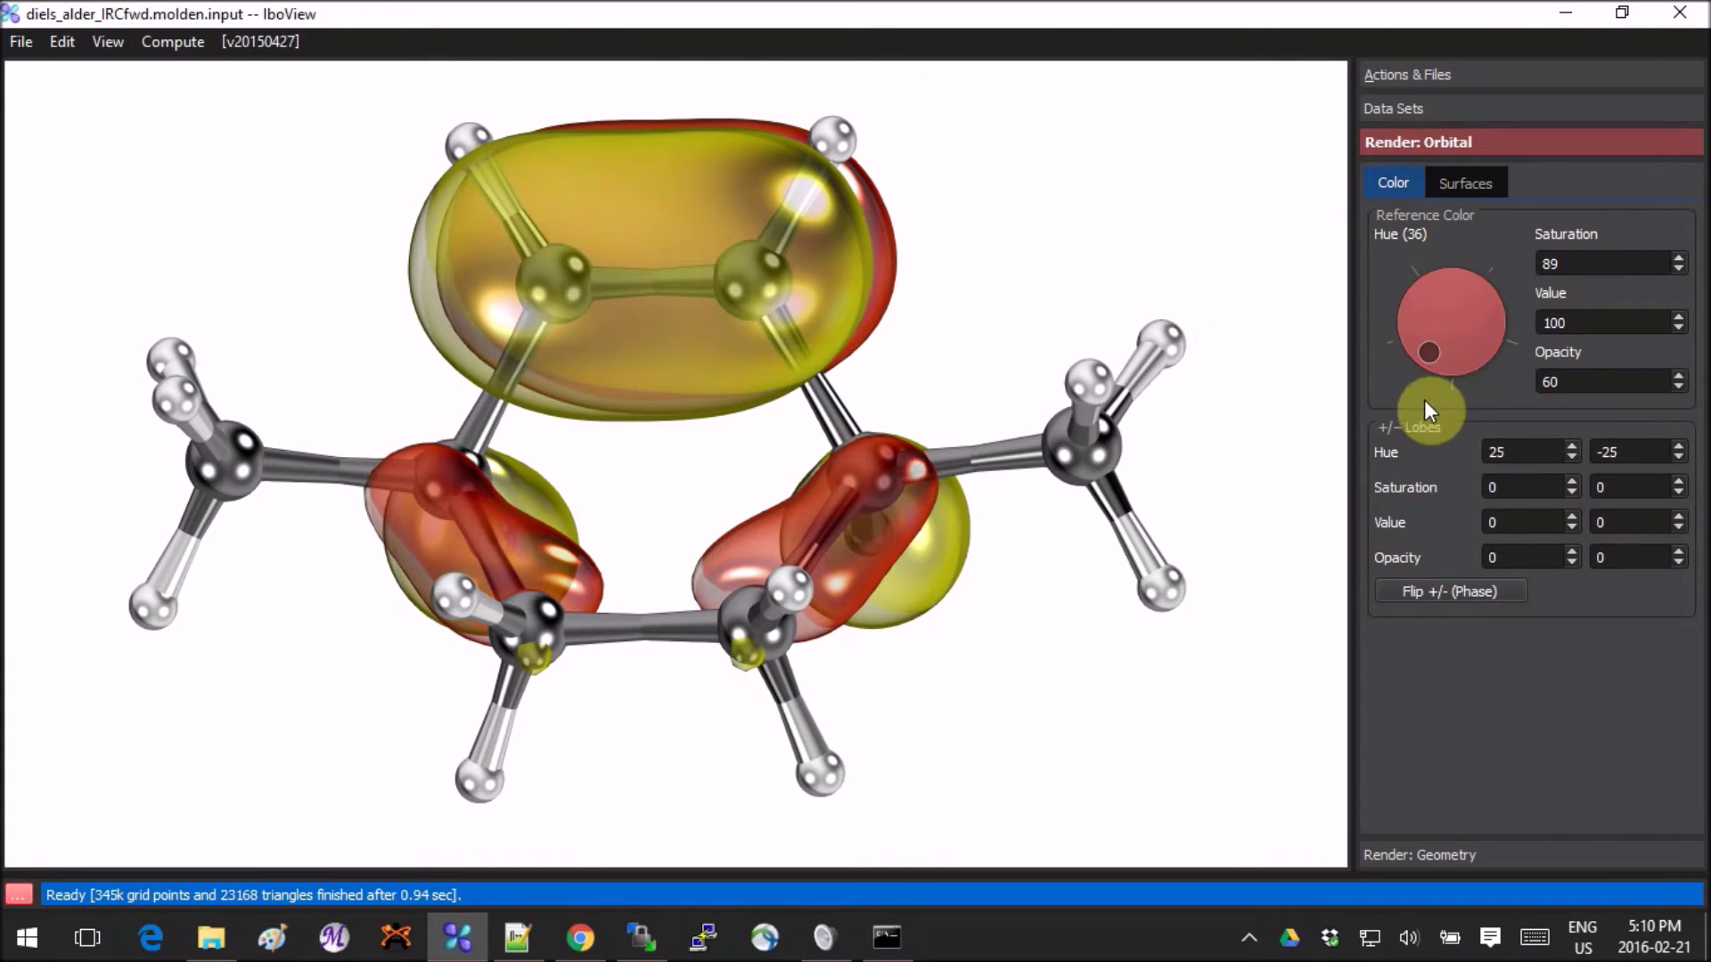
Step: Change the orbital hue to 93, turning the lobes green and yellow
{"action": "left_click_drag", "start_coordinate": [1424, 399], "coordinate": [1349, 317]}
{"action": "left_click_drag", "start_coordinate": [1173, 254], "coordinate": [1103, 332]}
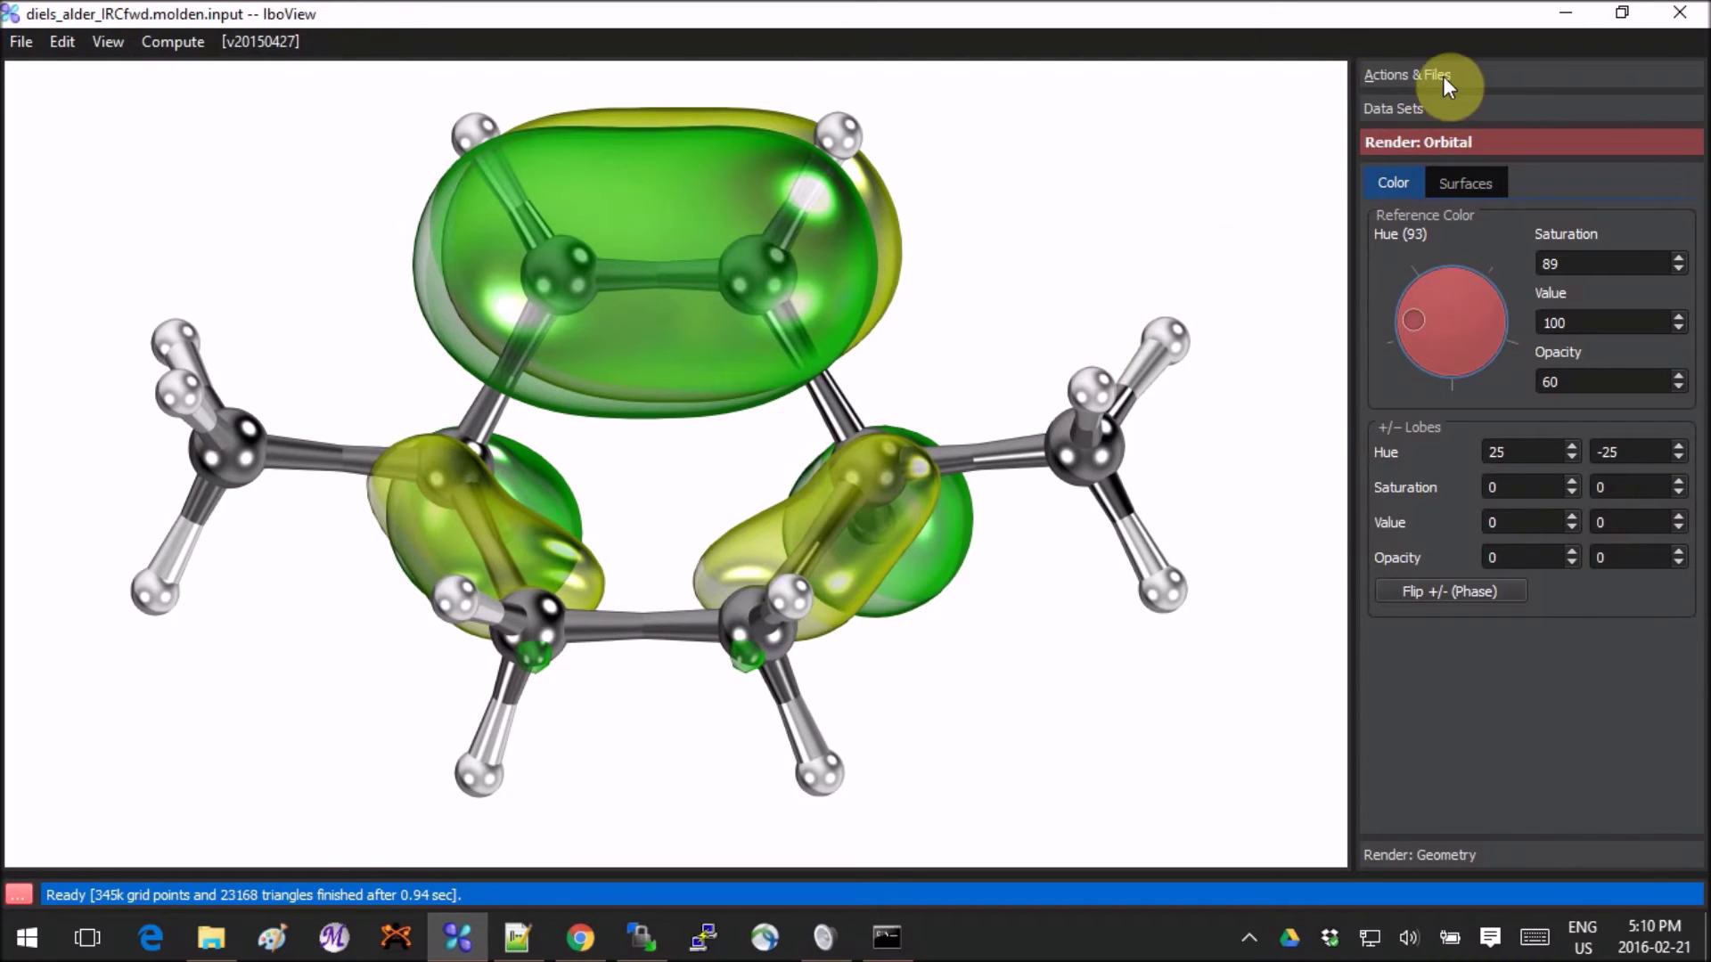
{"action": "left_click", "coordinate": [1483, 77]}
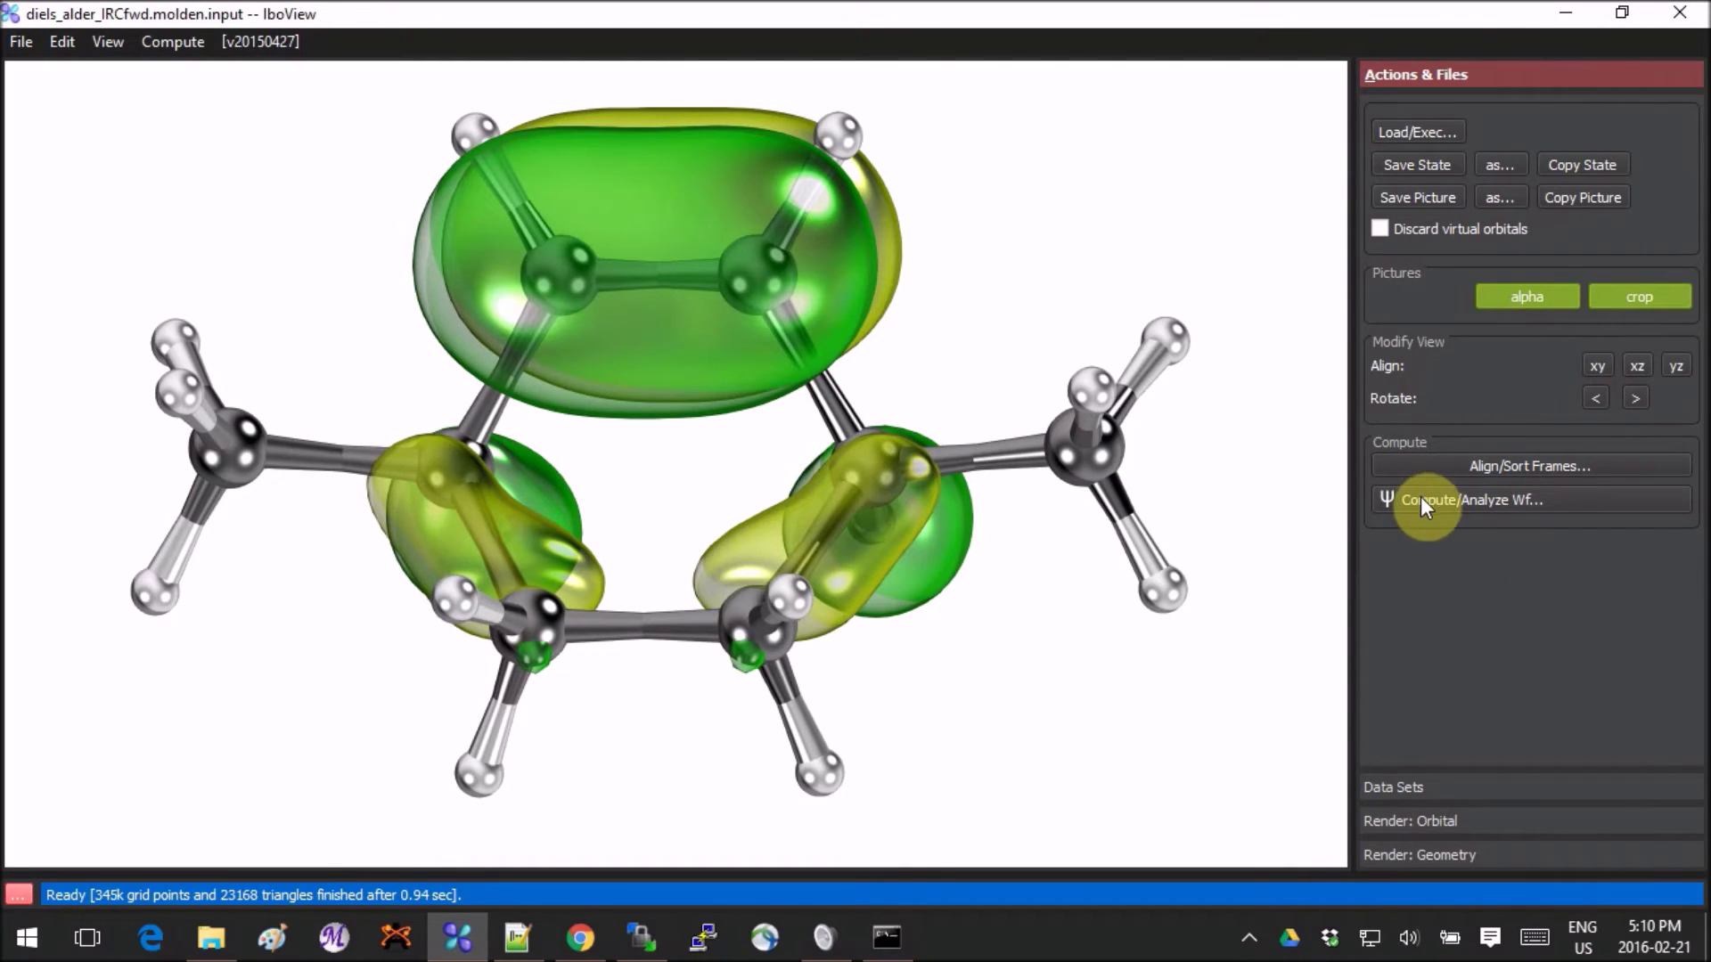
Step: Run the IAO/IBO chemical analysis with IBO exponent 2, then close the progress output
{"action": "left_click", "coordinate": [1466, 502]}
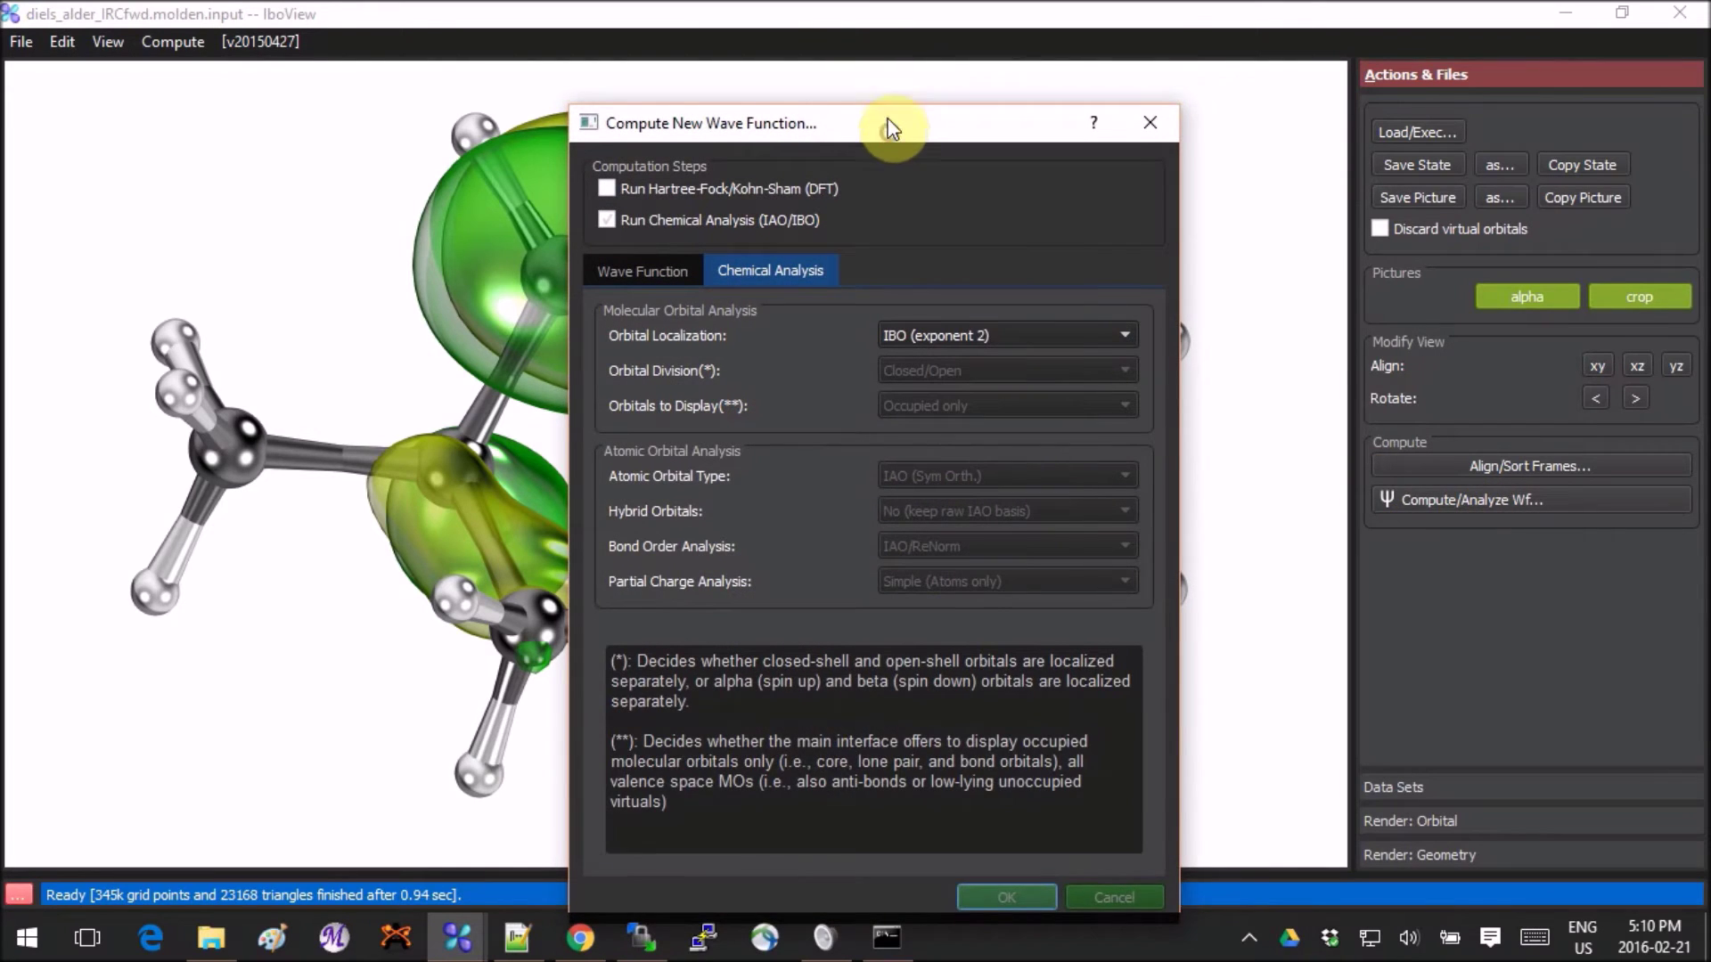
{"action": "left_click_drag", "start_coordinate": [889, 127], "coordinate": [875, 53]}
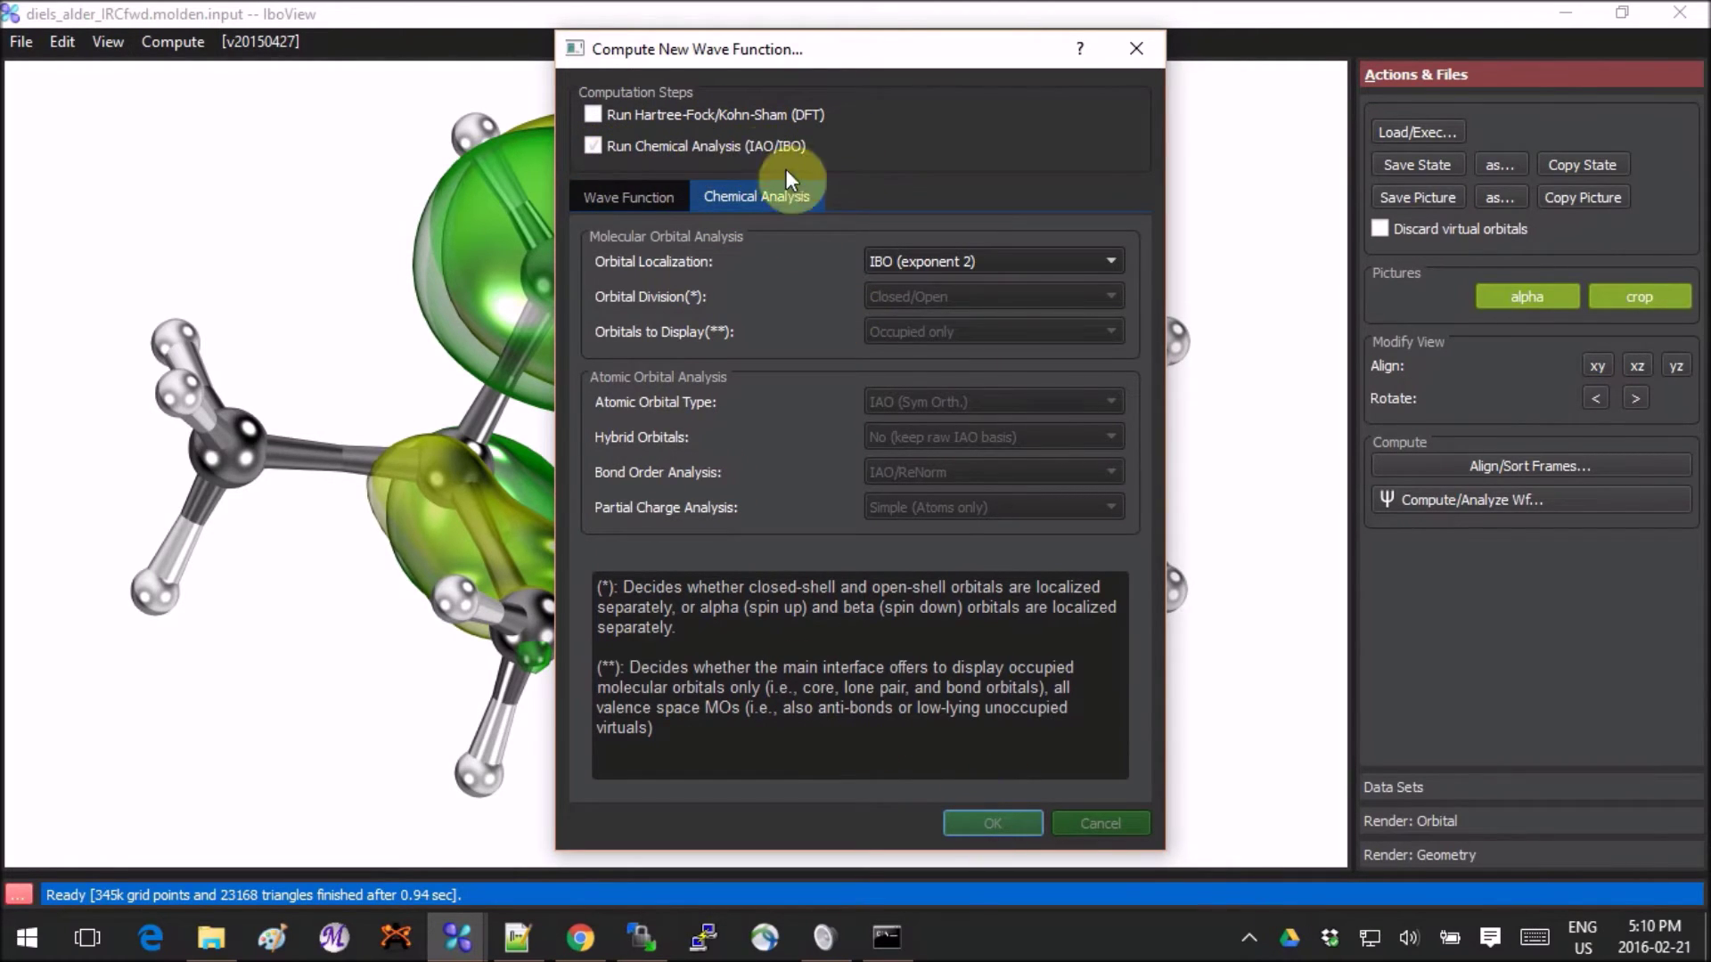
{"action": "left_click", "coordinate": [967, 817]}
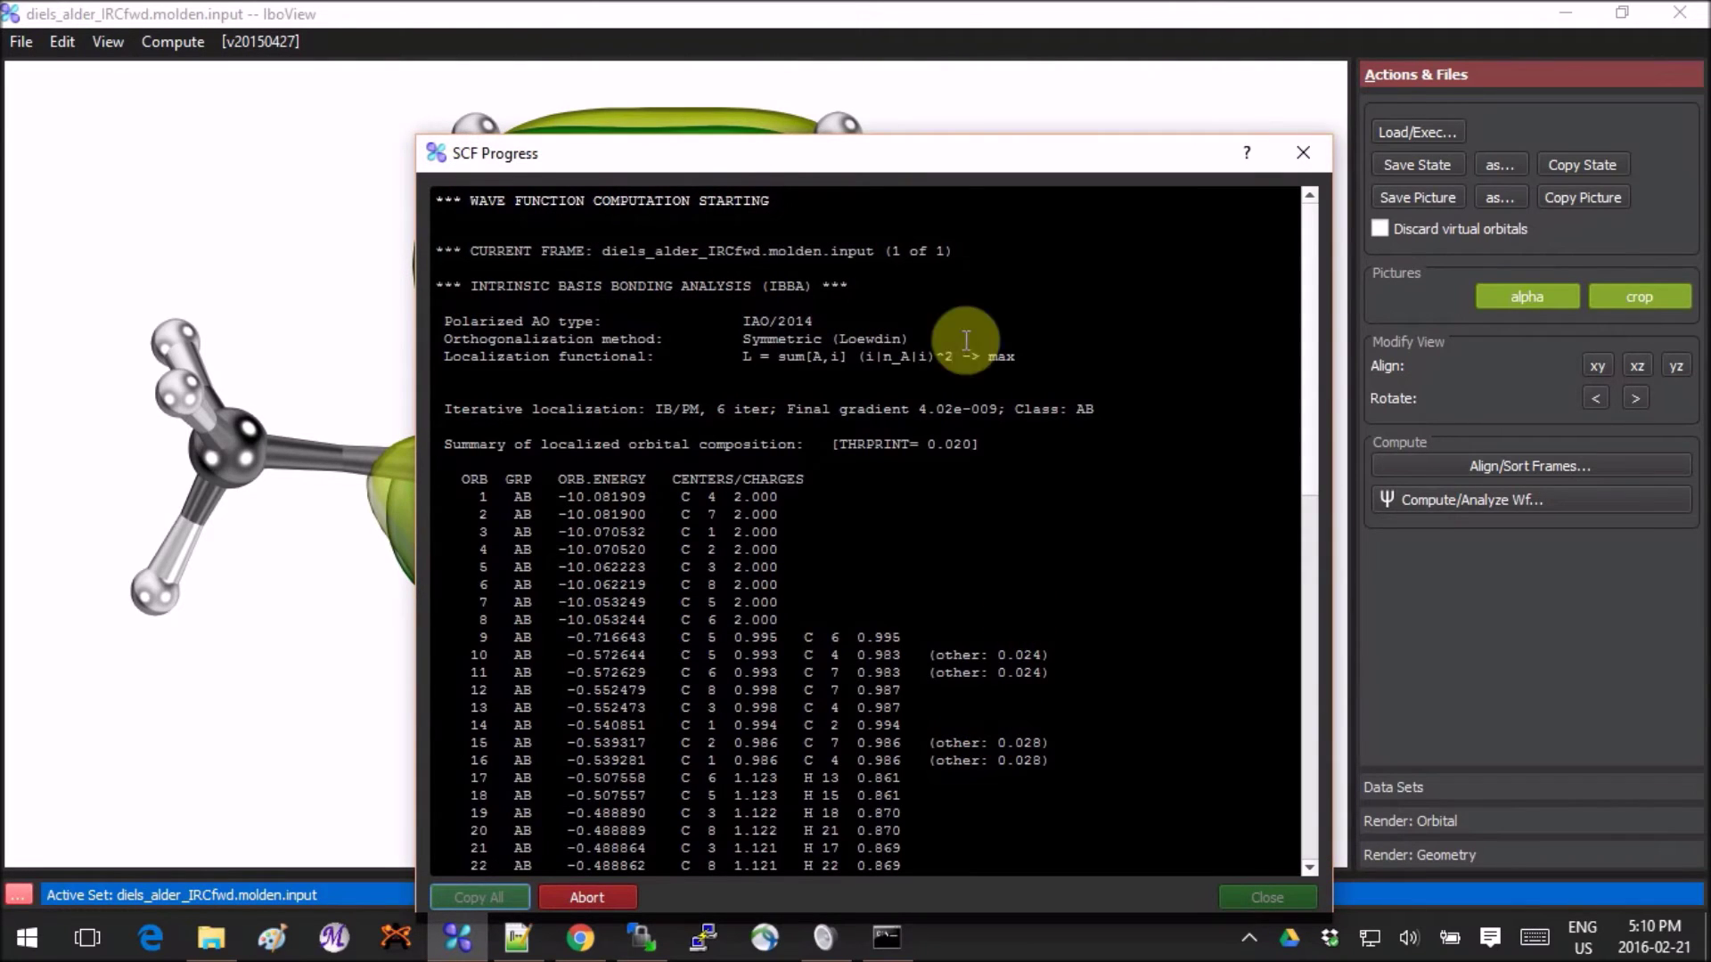
{"action": "left_click_drag", "start_coordinate": [978, 160], "coordinate": [928, 29]}
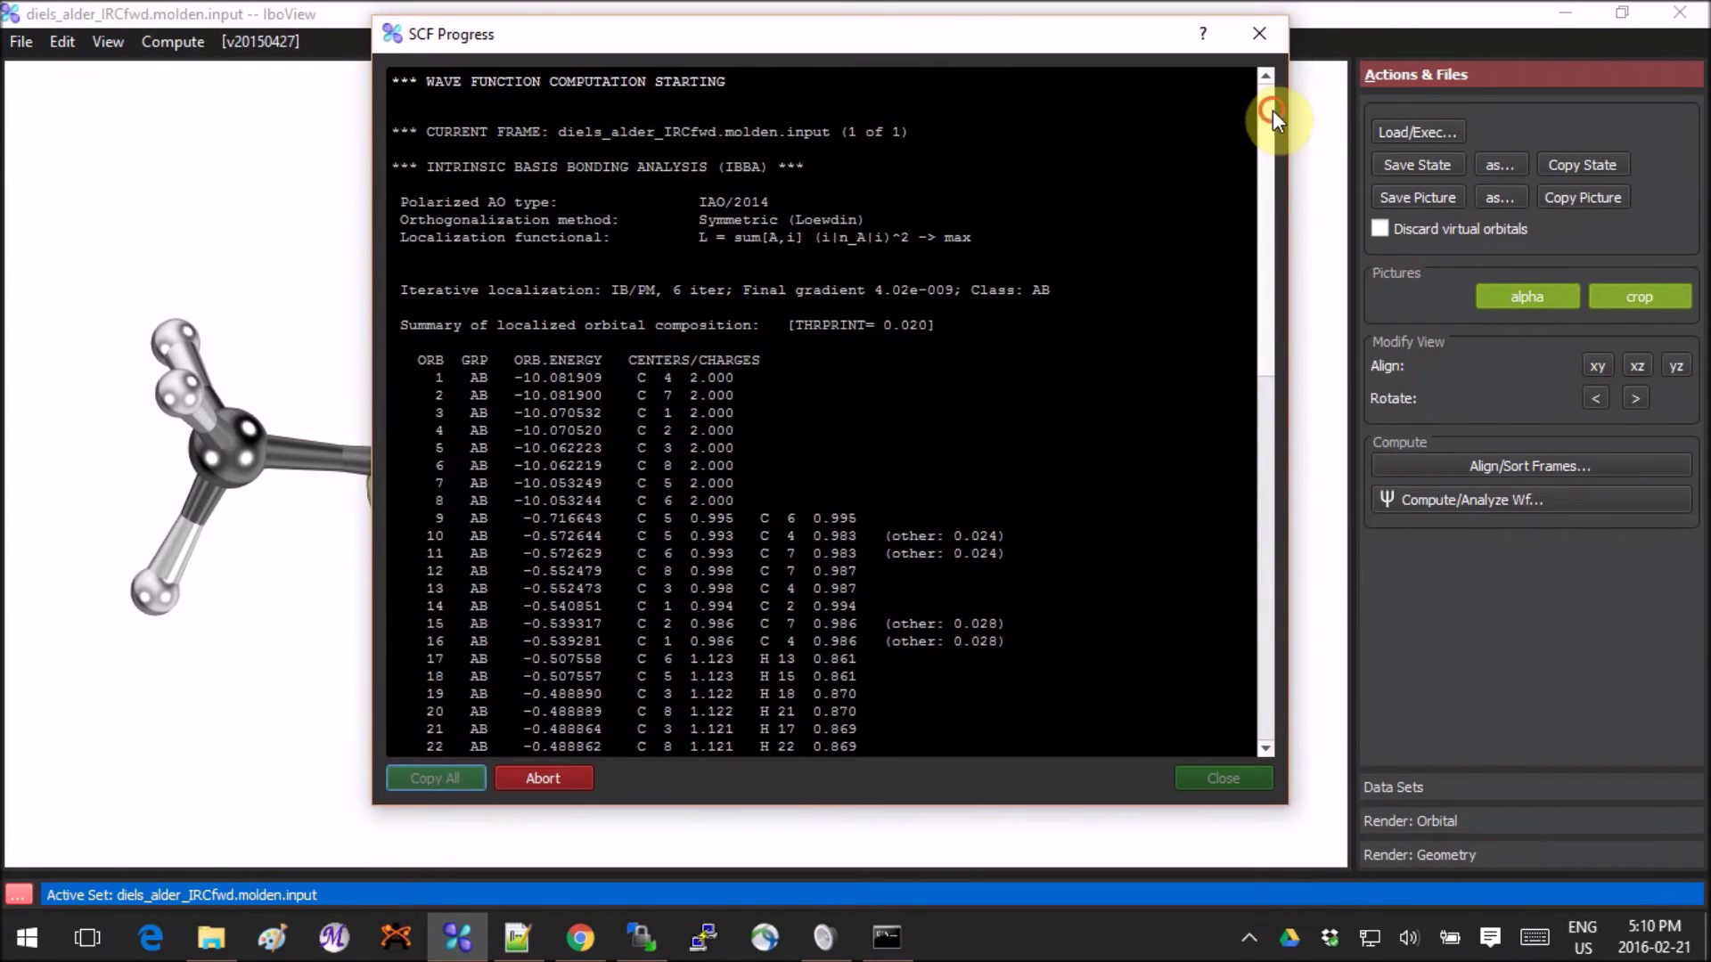
{"action": "left_click_drag", "start_coordinate": [1273, 110], "coordinate": [1279, 548]}
{"action": "left_click_drag", "start_coordinate": [427, 695], "coordinate": [713, 706]}
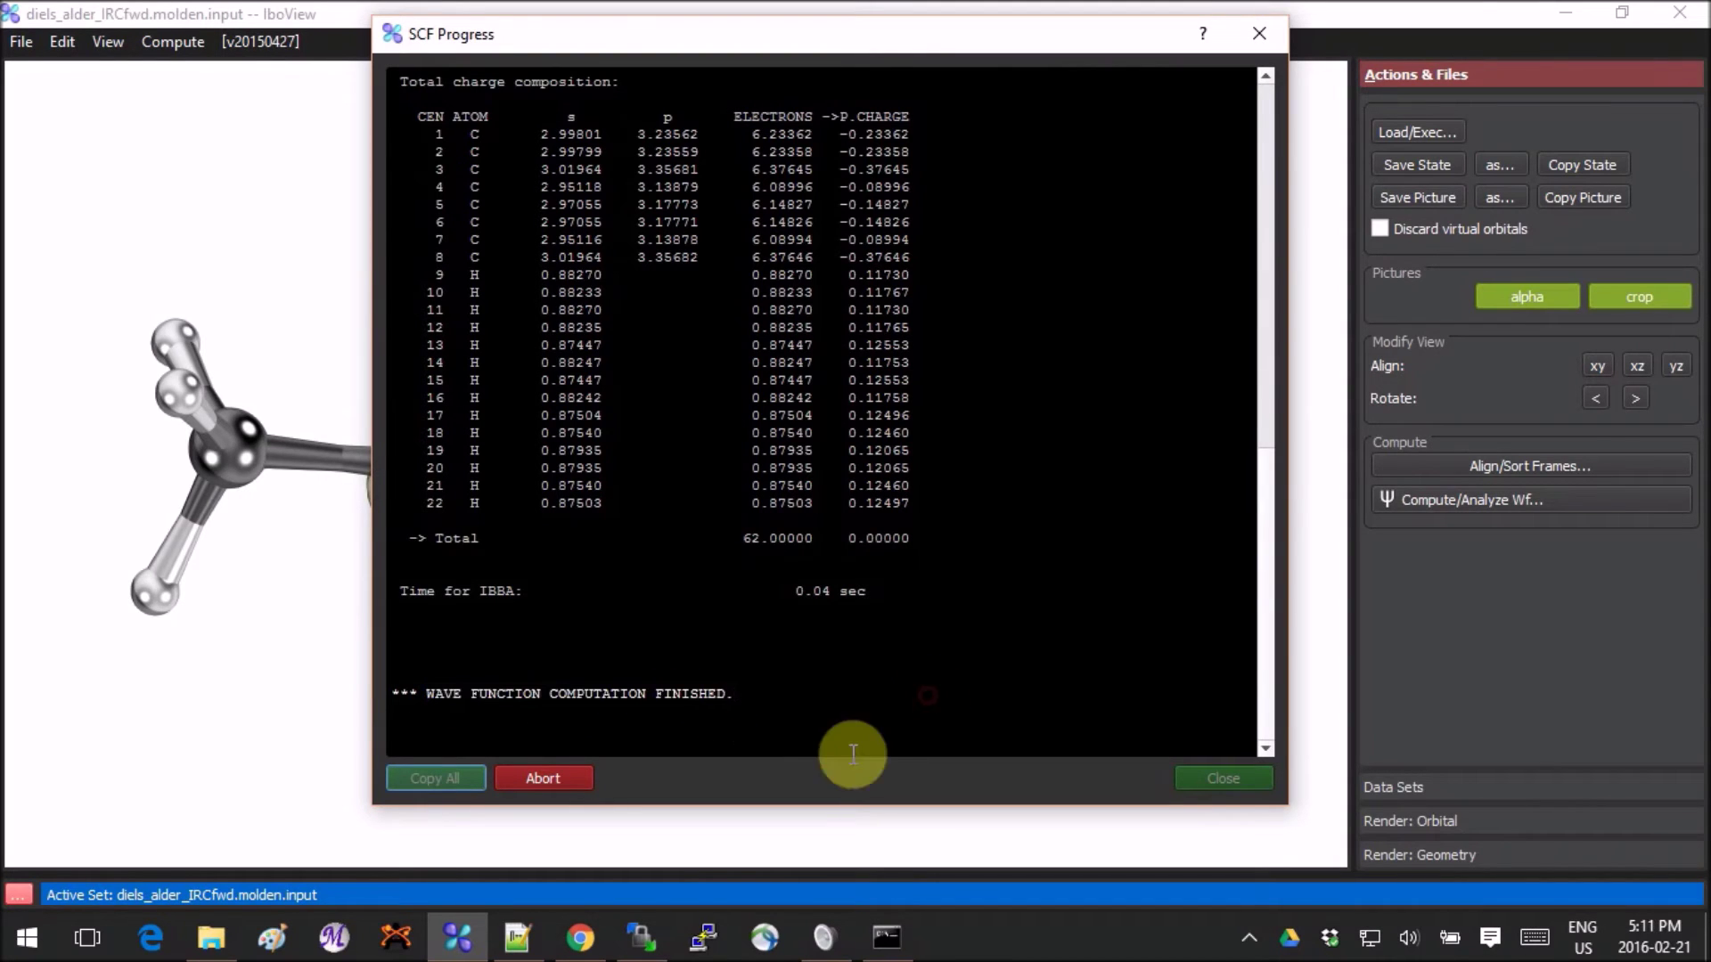
{"action": "left_click", "coordinate": [1230, 779]}
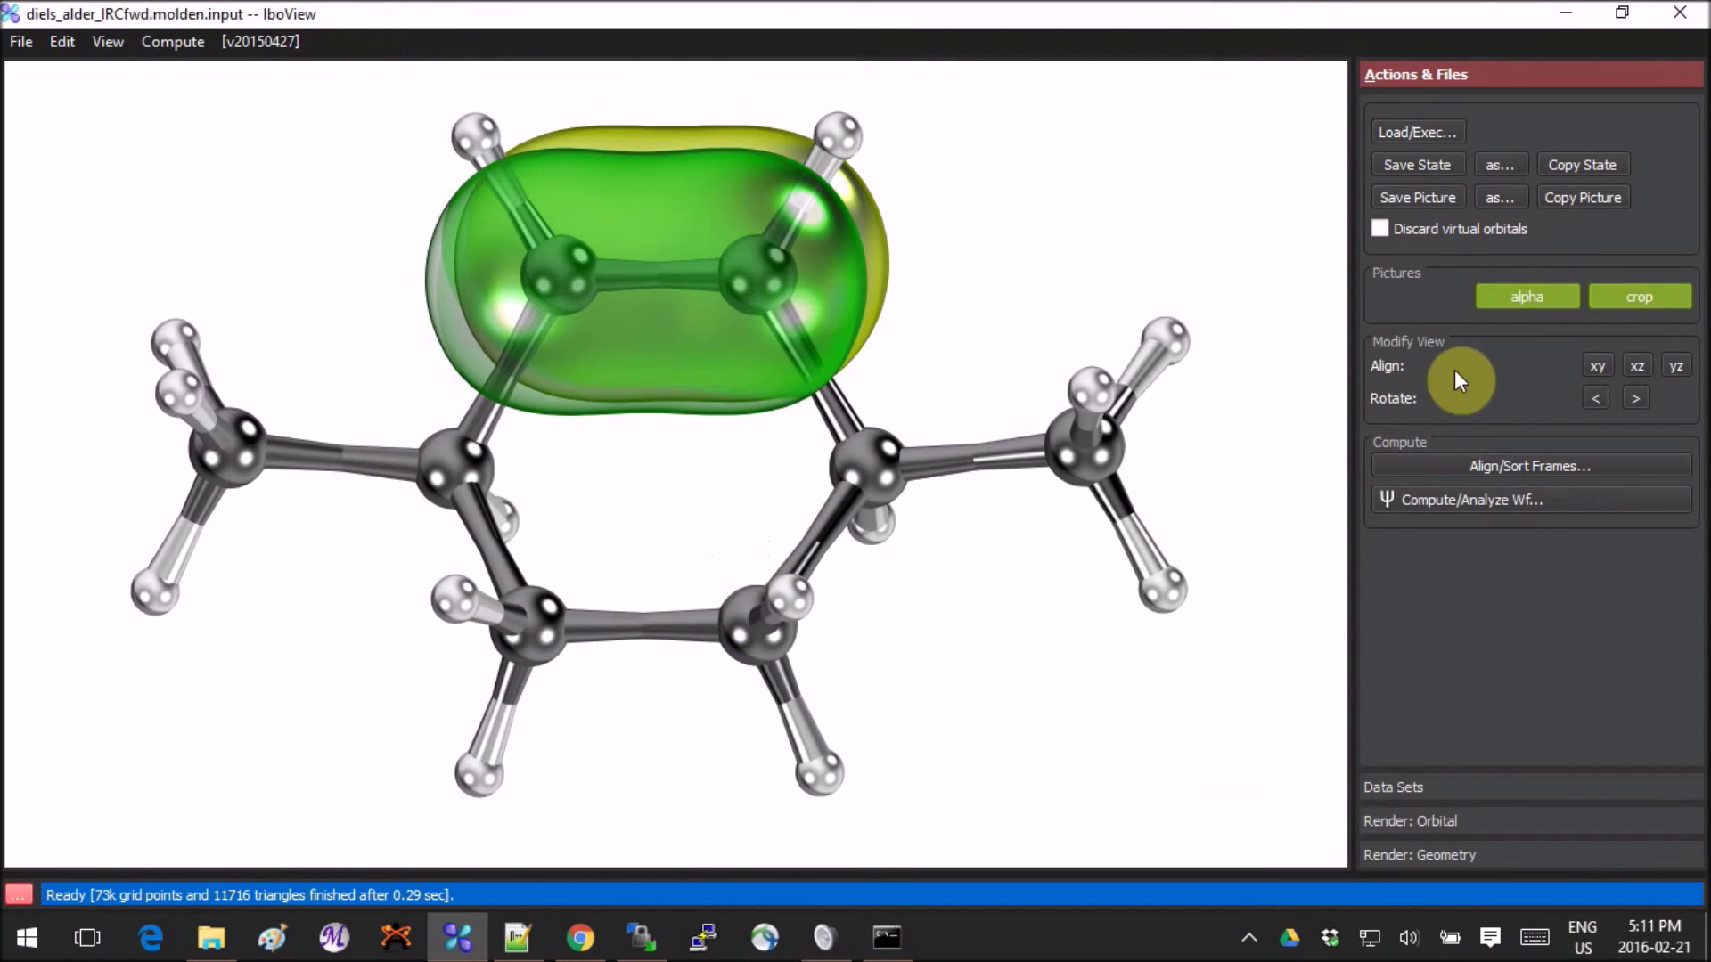
Step: Bring up the Orbitals list in the Data Sets panel and rotate the molecule
{"action": "left_click", "coordinate": [1443, 789]}
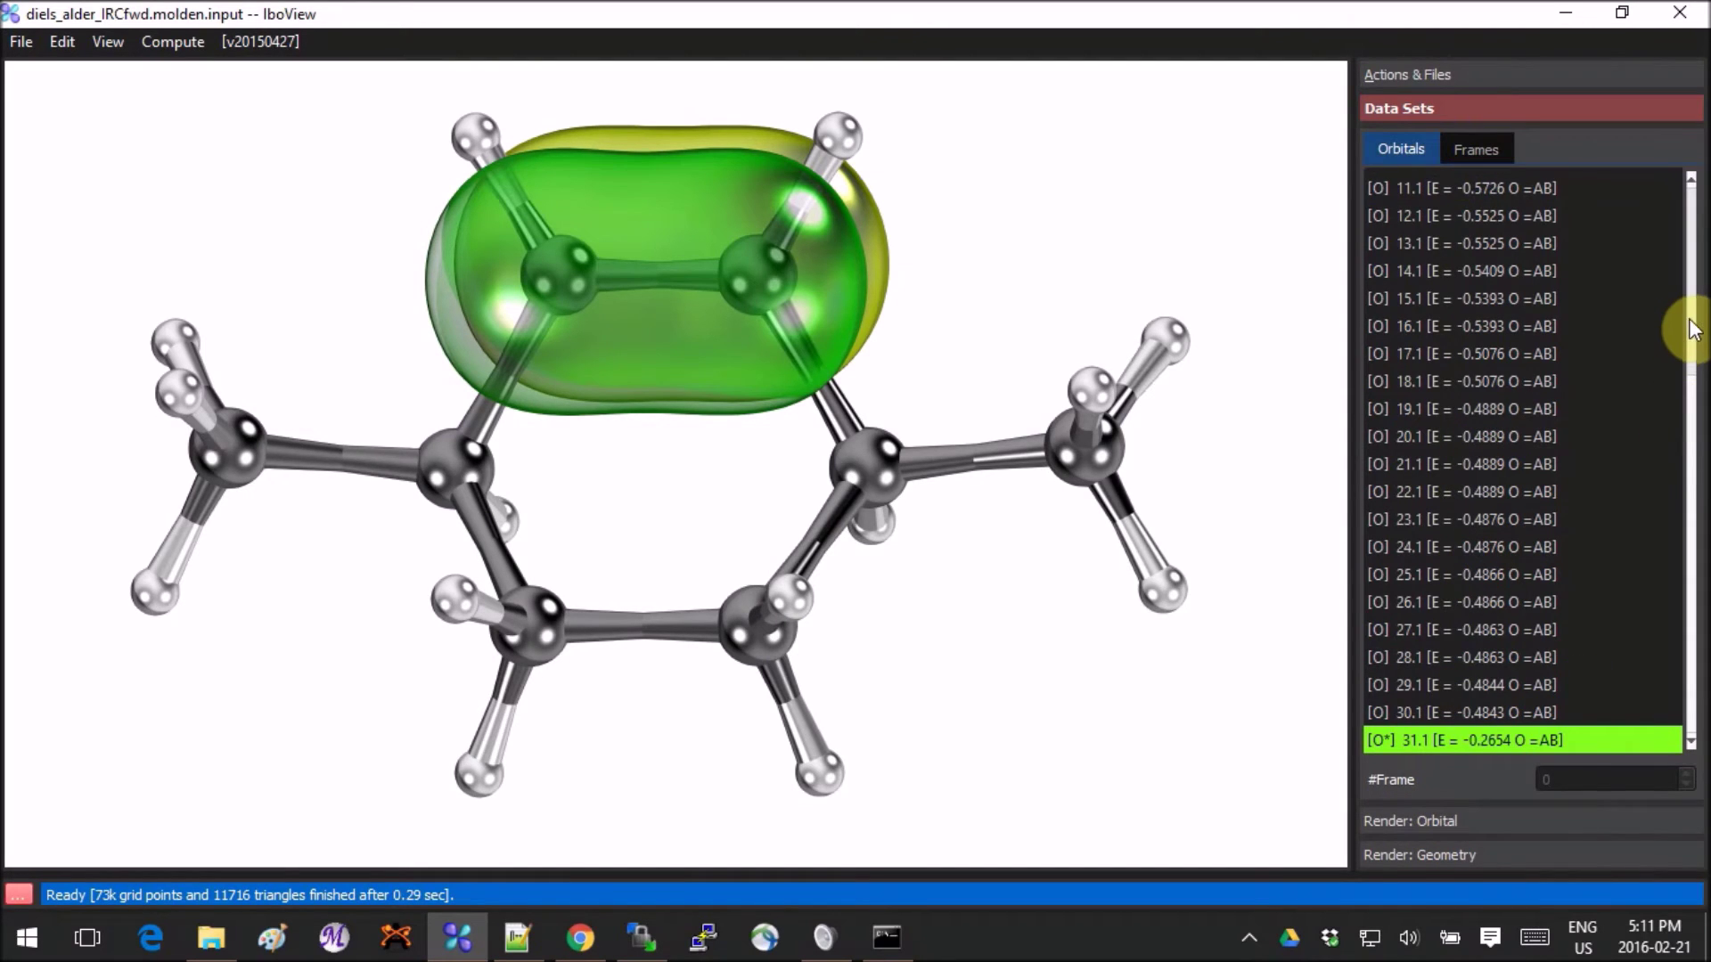
{"action": "scroll", "coordinate": [1682, 339], "scroll_direction": "up", "scroll_amount": 4}
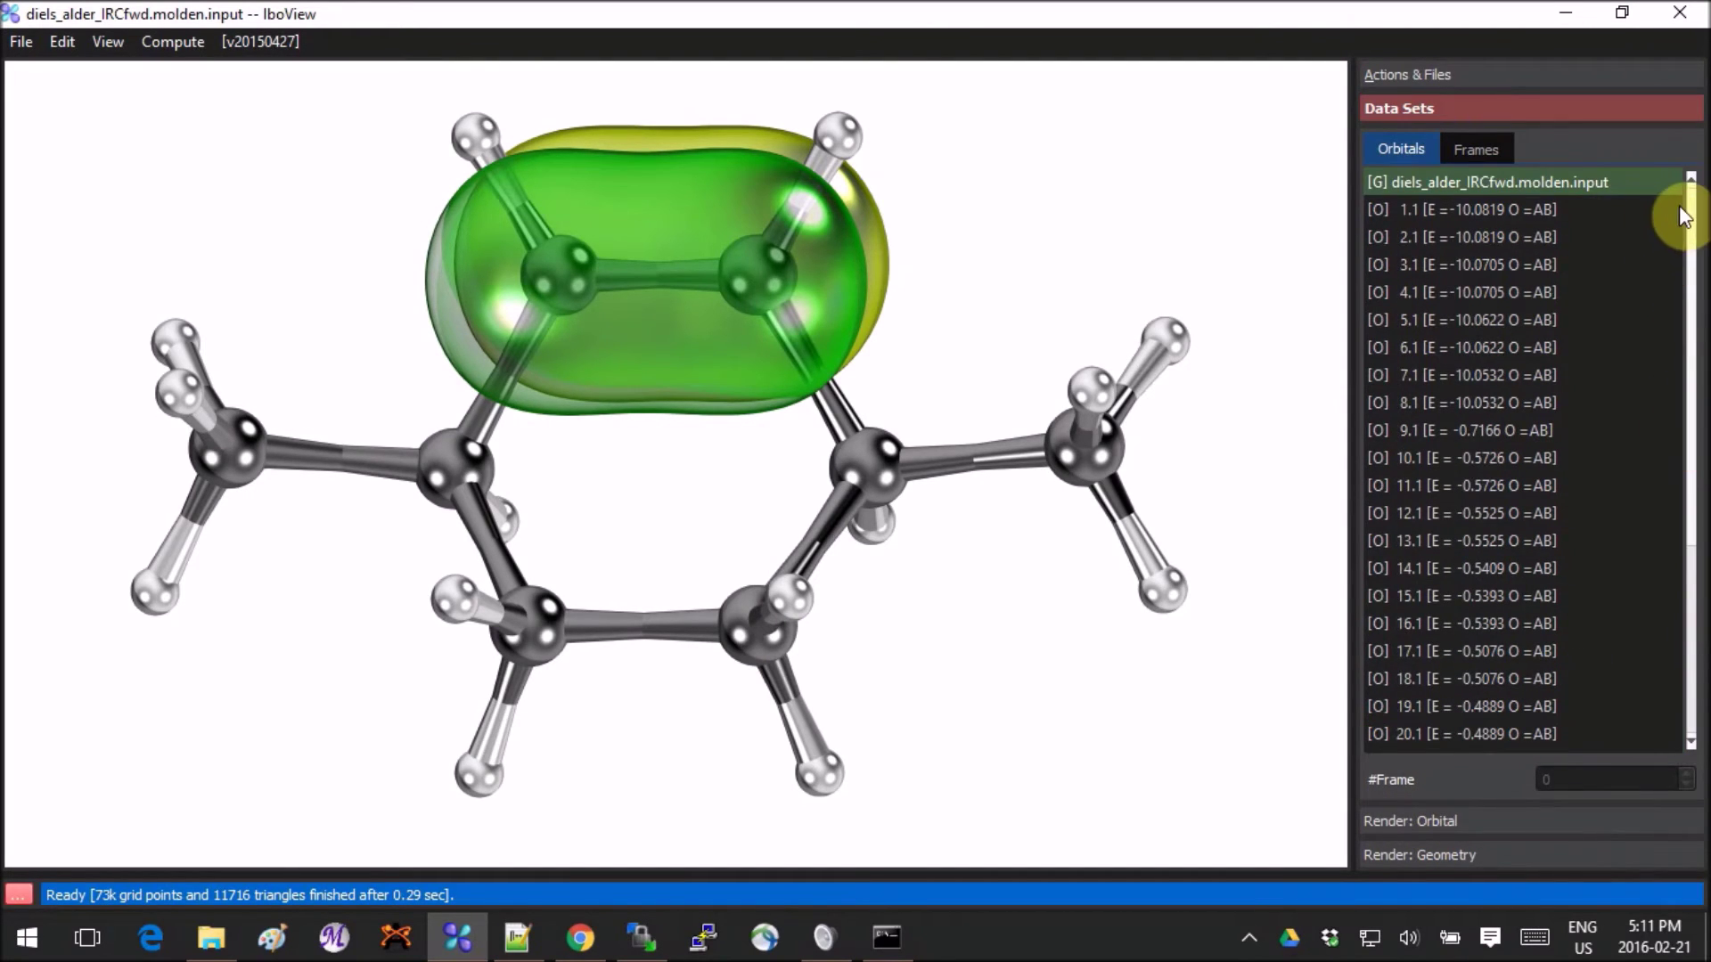
{"action": "left_click", "coordinate": [1692, 515]}
{"action": "left_click_drag", "start_coordinate": [1692, 515], "coordinate": [1681, 731]}
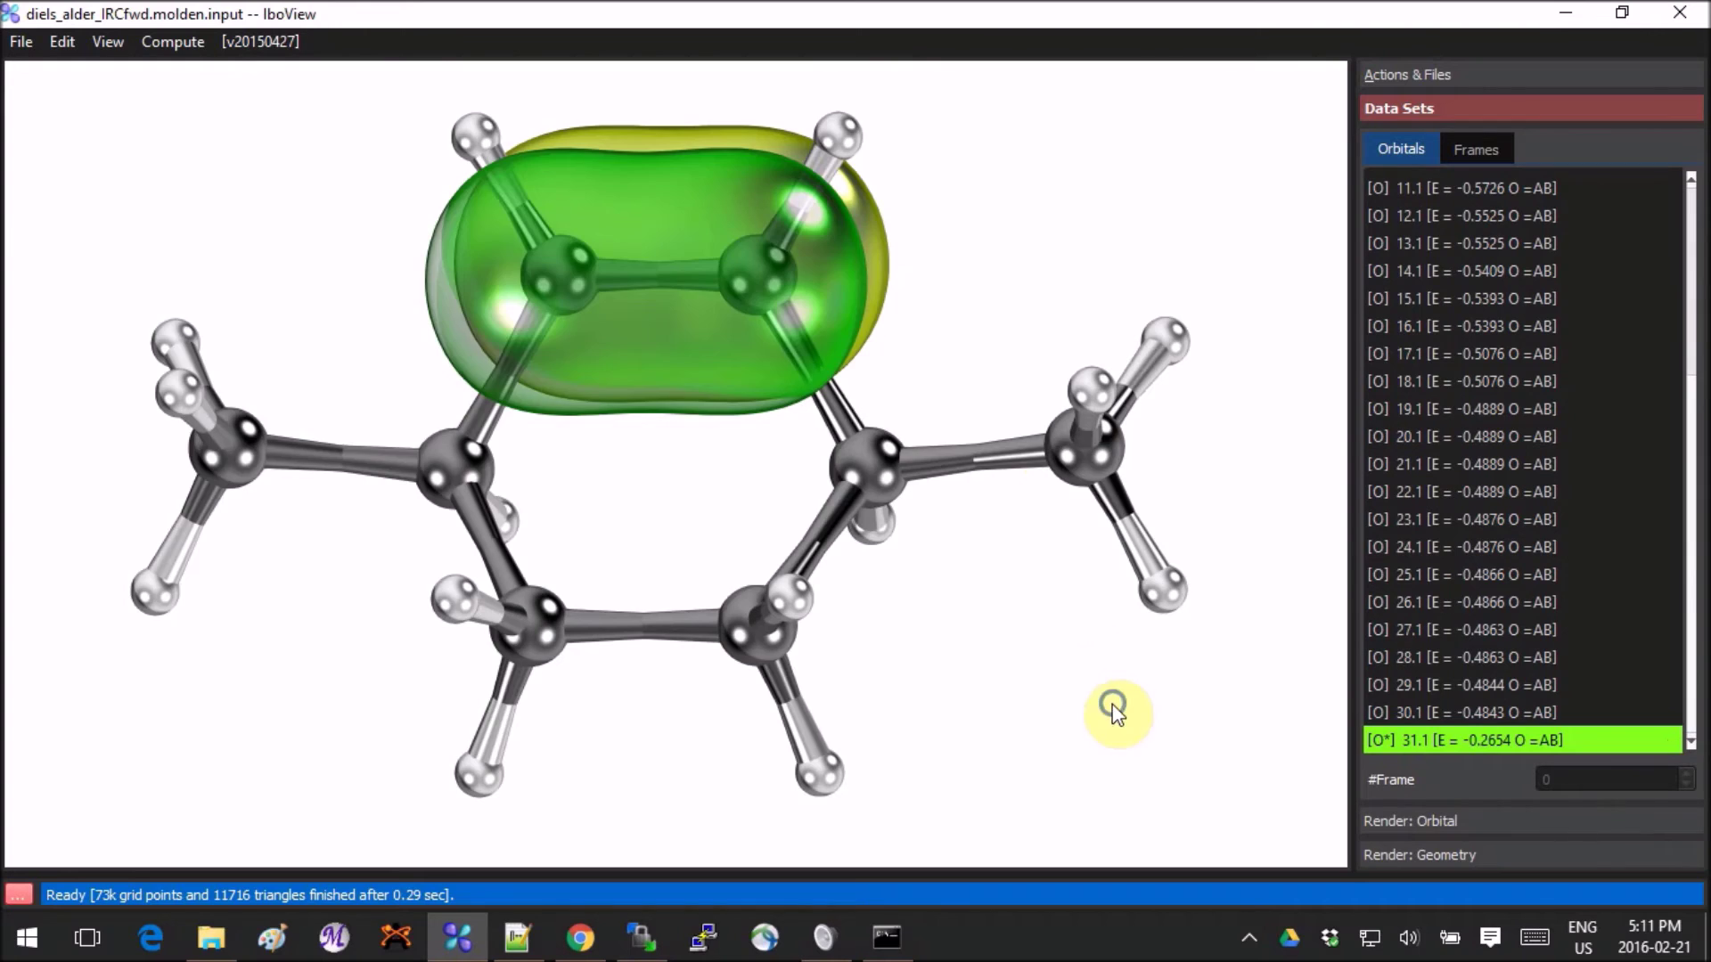
{"action": "left_click_drag", "start_coordinate": [1111, 707], "coordinate": [1303, 656]}
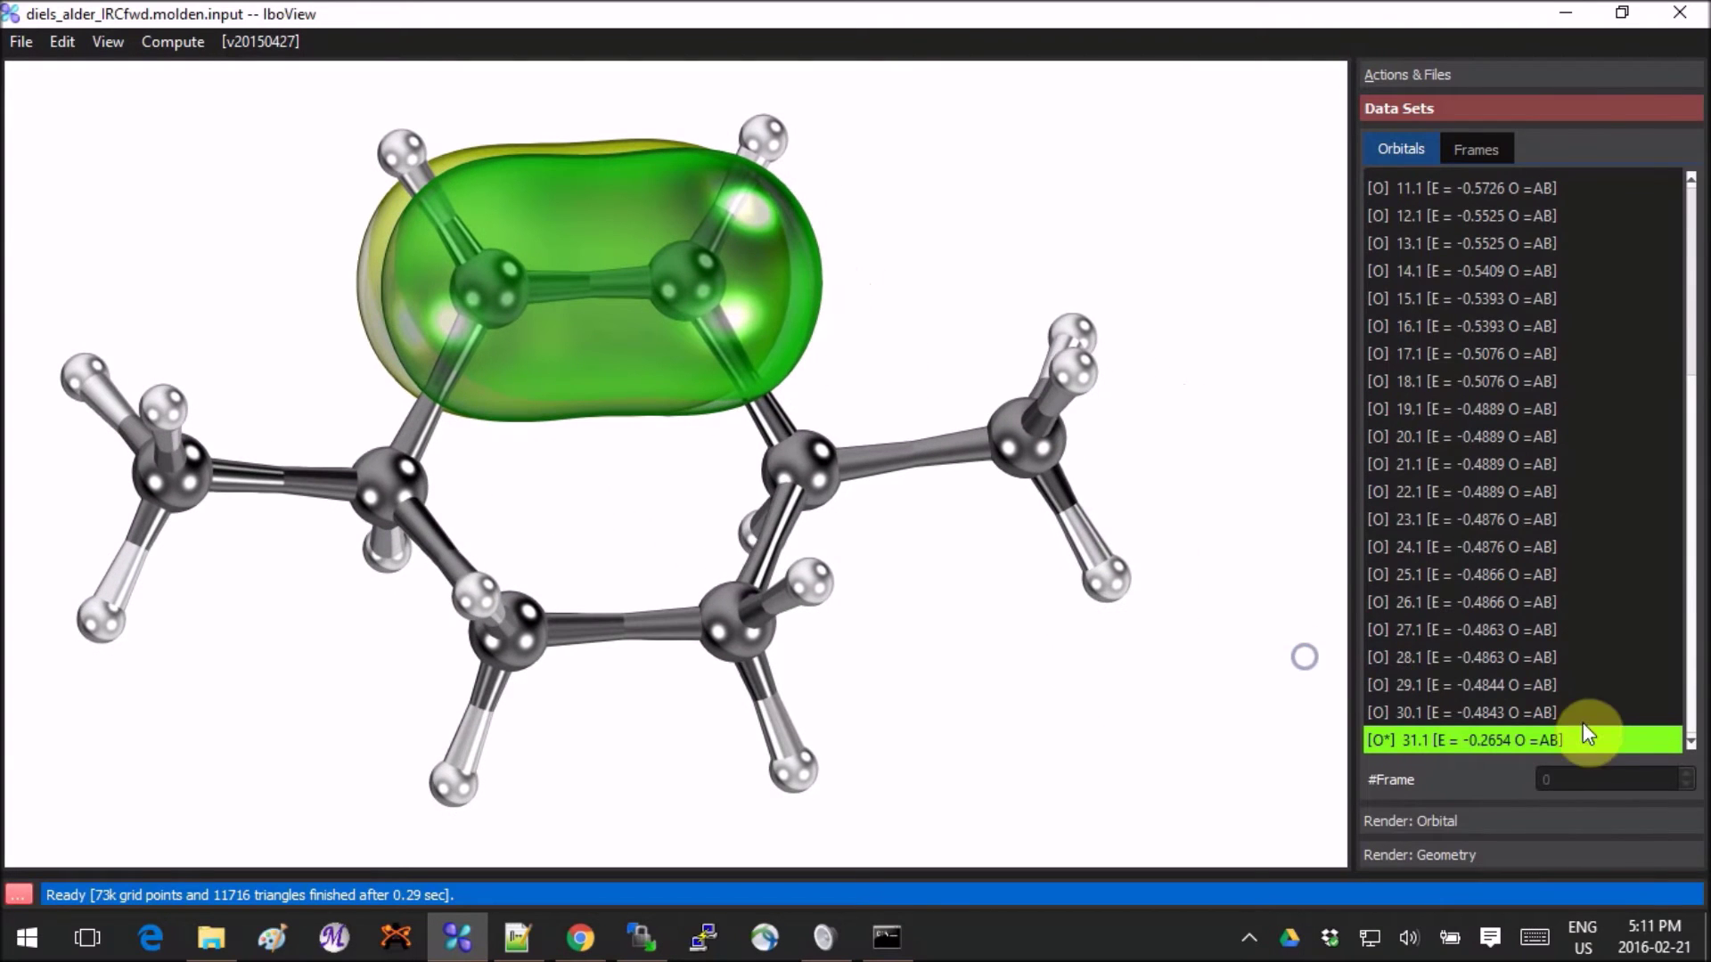
Step: Show bond orbitals 30.1 and 28.1 (purple), hiding 31.1 and 29.1, and inspect from several angles
{"action": "left_click", "coordinate": [1527, 713]}
{"action": "left_click", "coordinate": [1489, 736]}
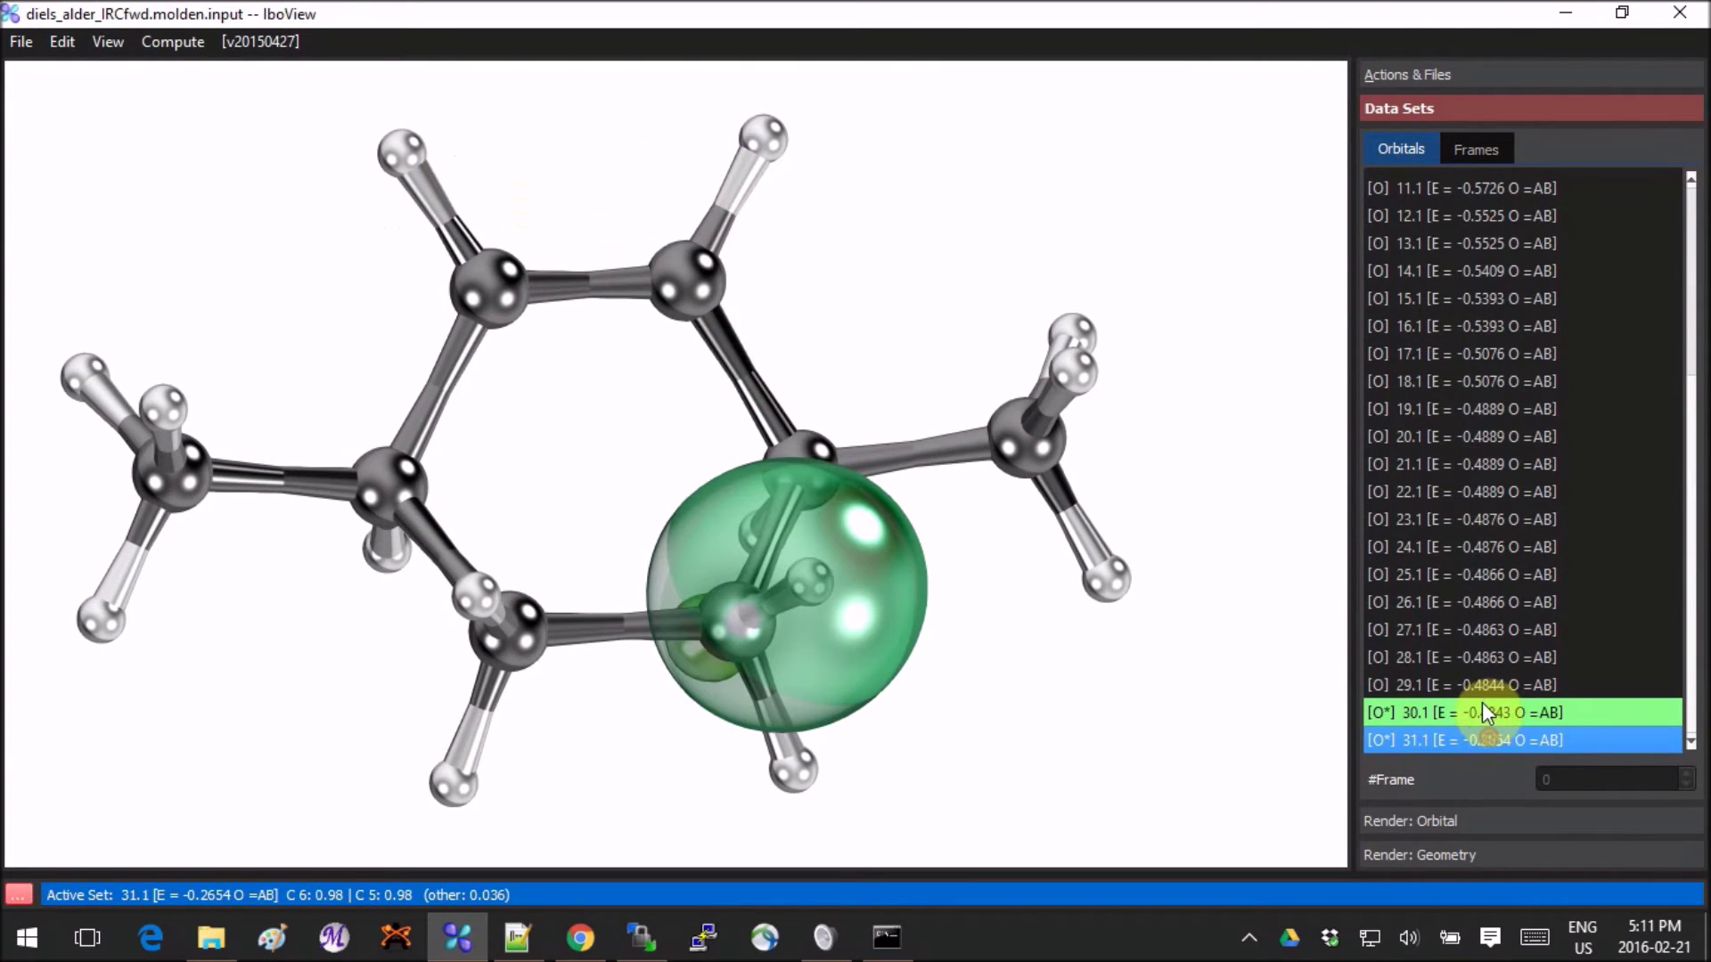
{"action": "left_click", "coordinate": [1481, 685]}
{"action": "left_click_drag", "start_coordinate": [813, 541], "coordinate": [686, 639]}
{"action": "left_click", "coordinate": [1463, 656]}
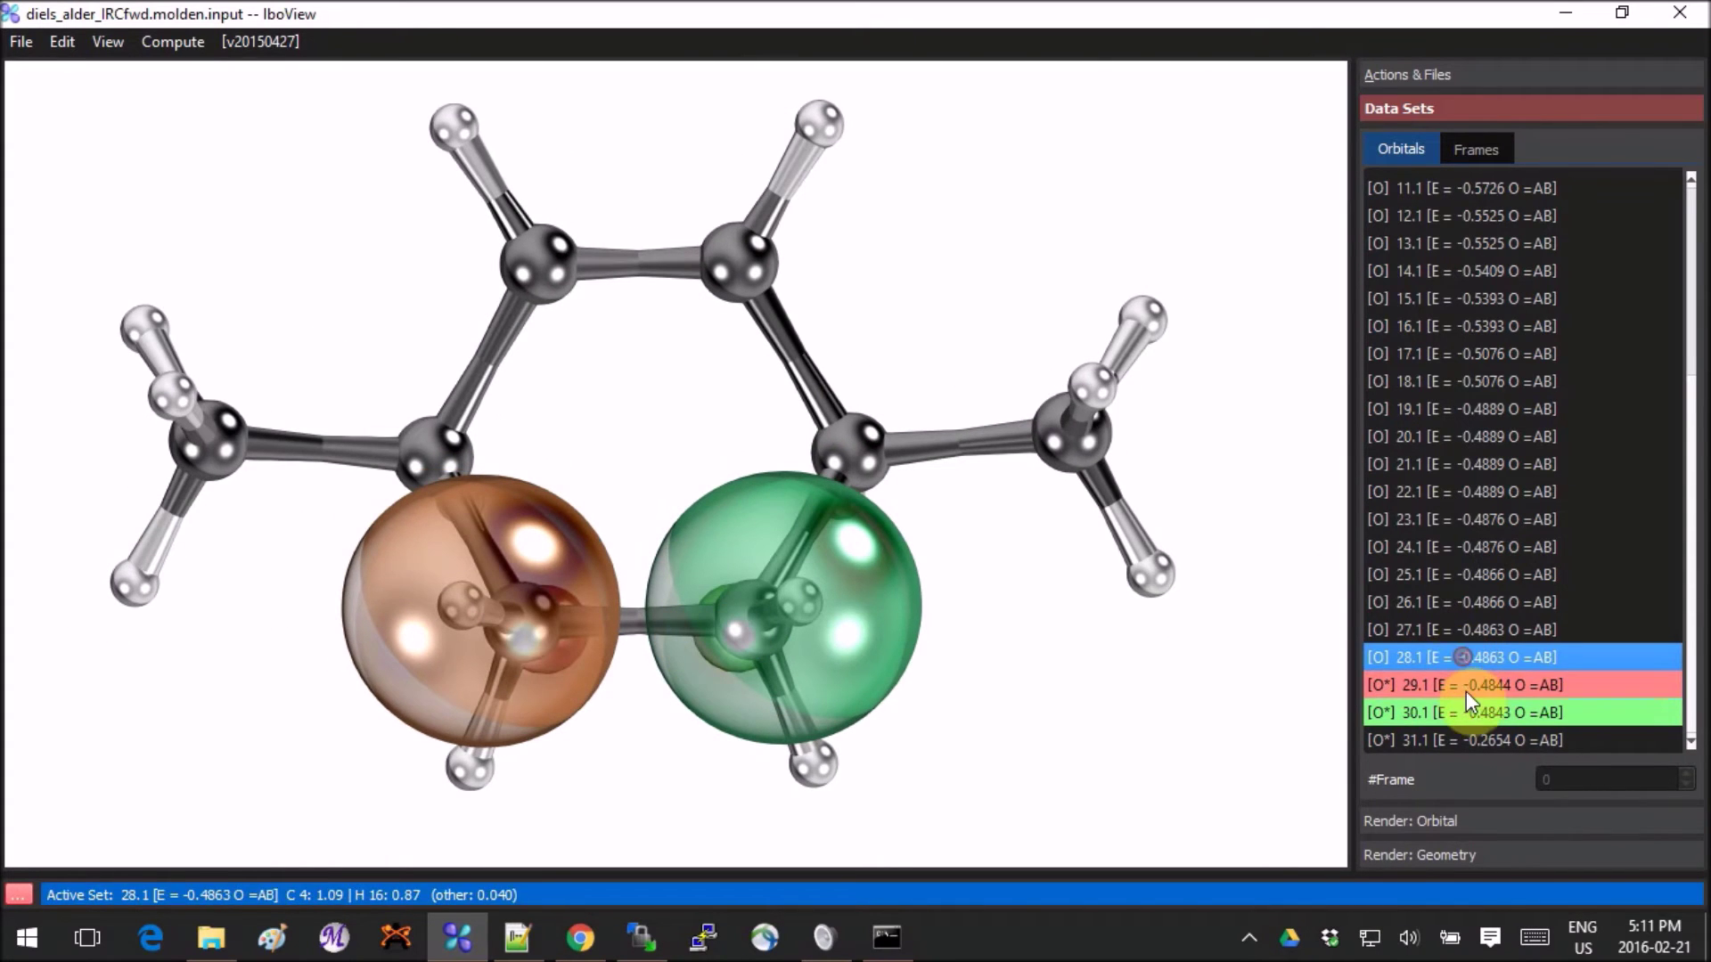
{"action": "left_click", "coordinate": [1468, 693]}
{"action": "left_click_drag", "start_coordinate": [943, 500], "coordinate": [674, 567]}
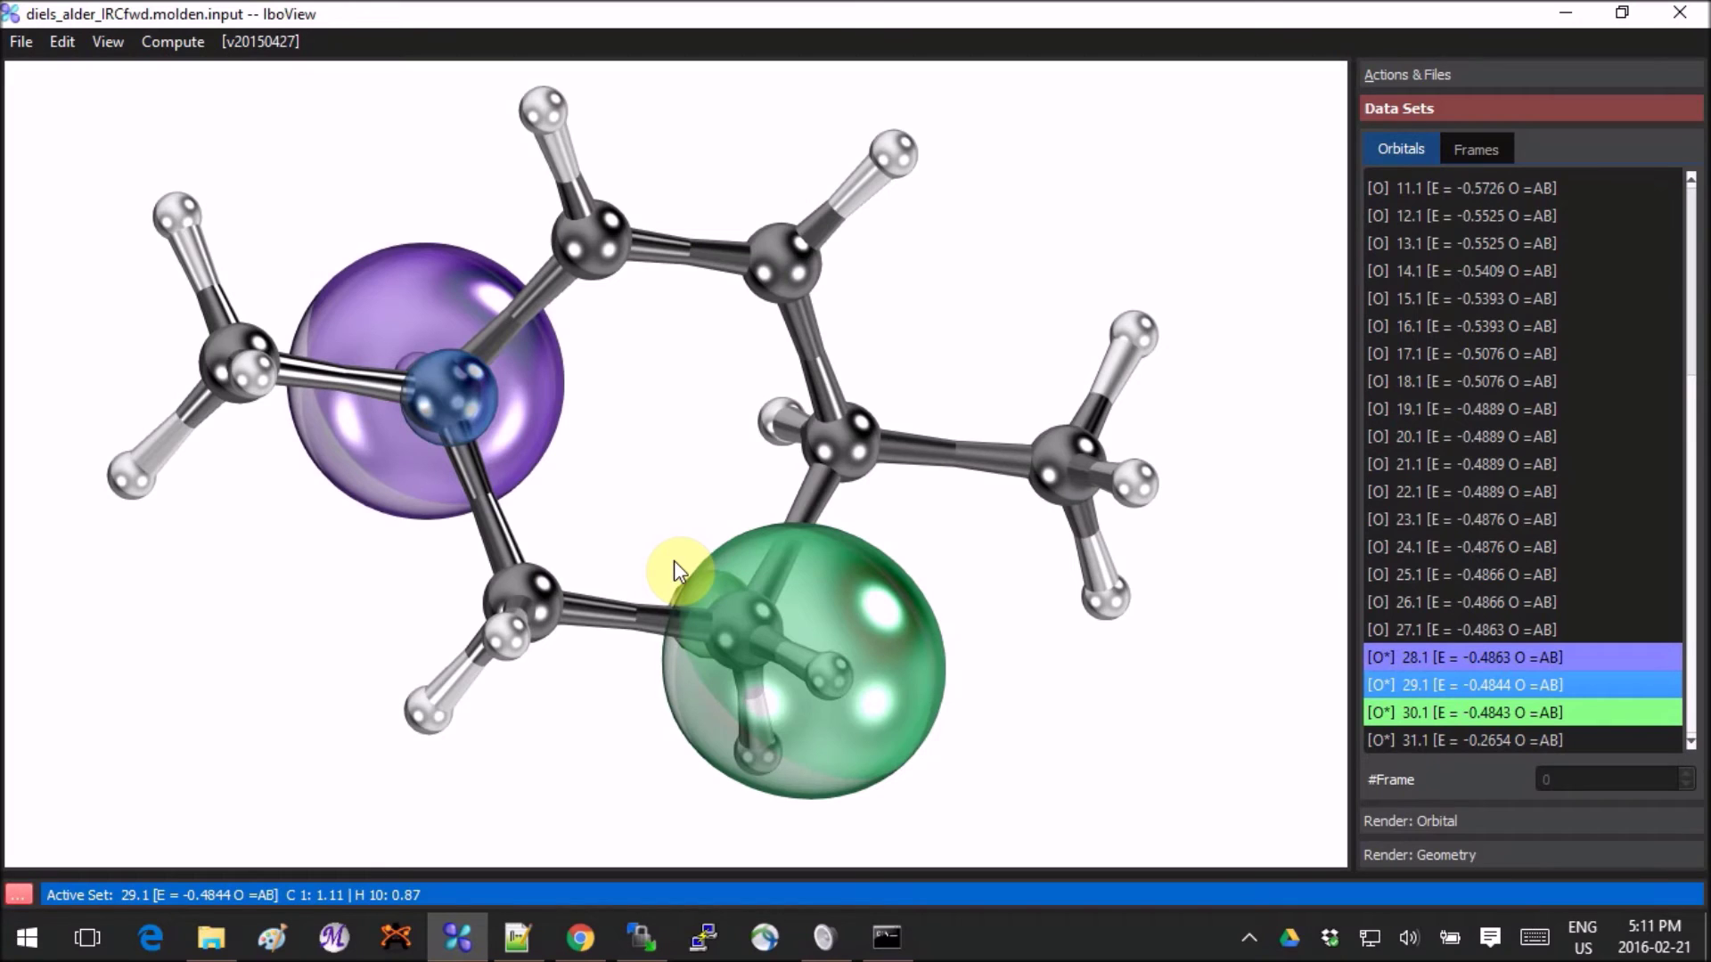
{"action": "left_click_drag", "start_coordinate": [673, 559], "coordinate": [804, 667]}
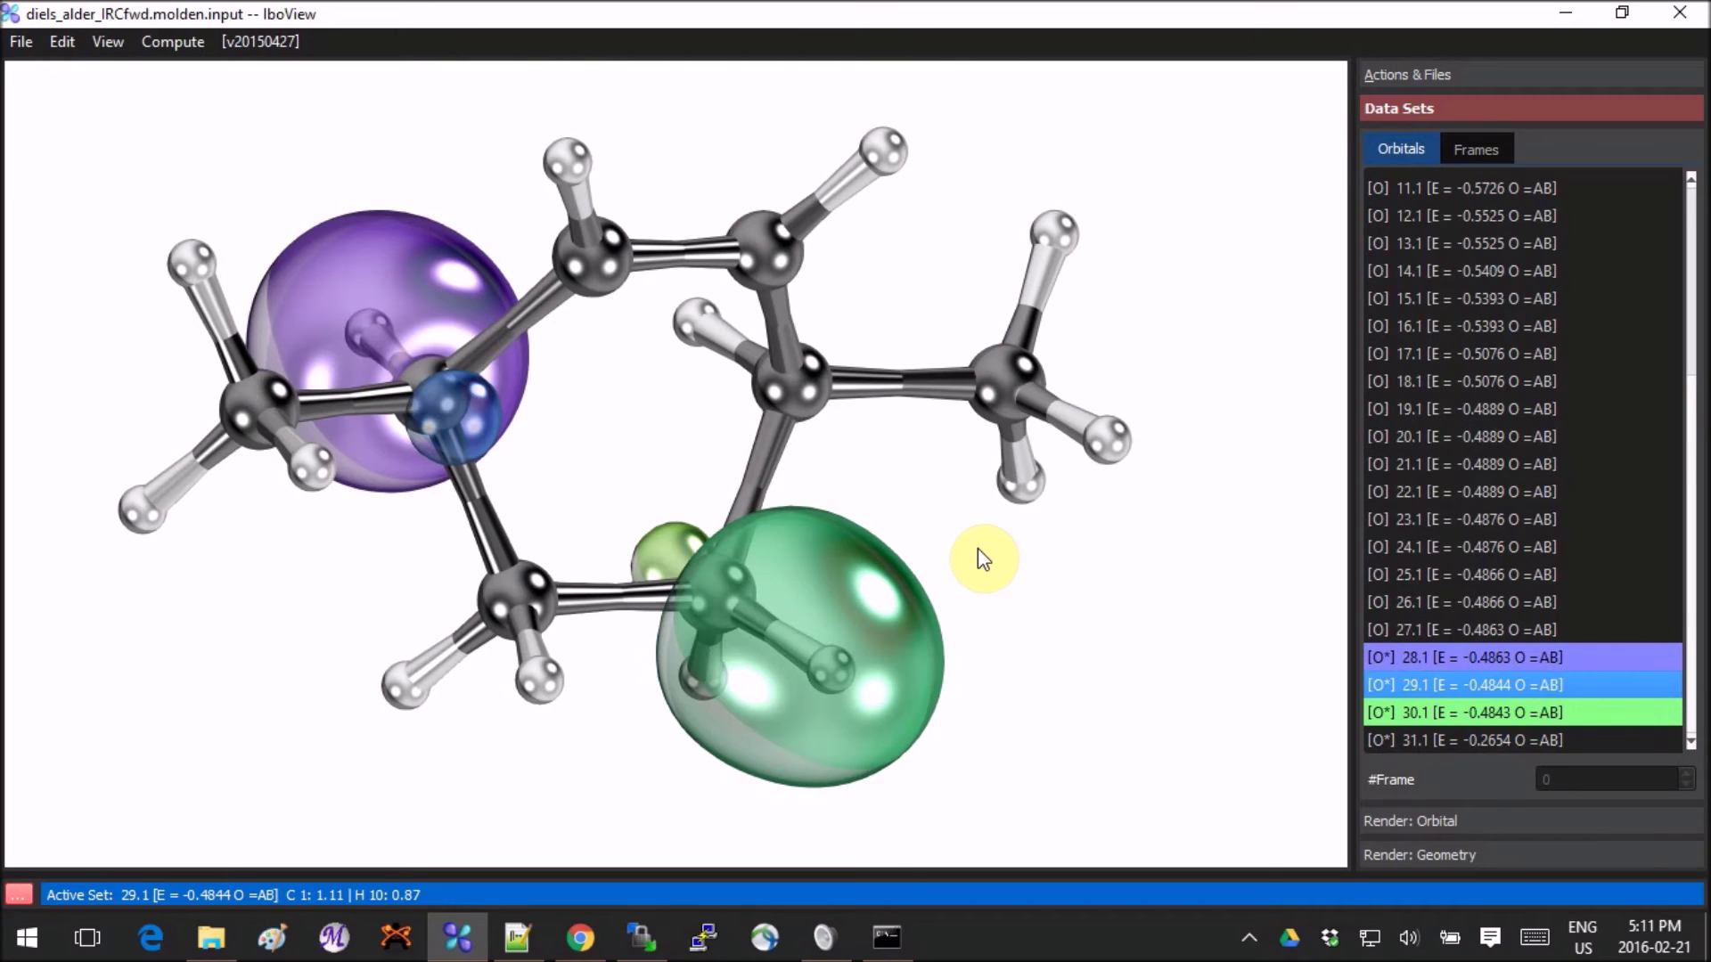
{"action": "left_click_drag", "start_coordinate": [976, 548], "coordinate": [506, 510]}
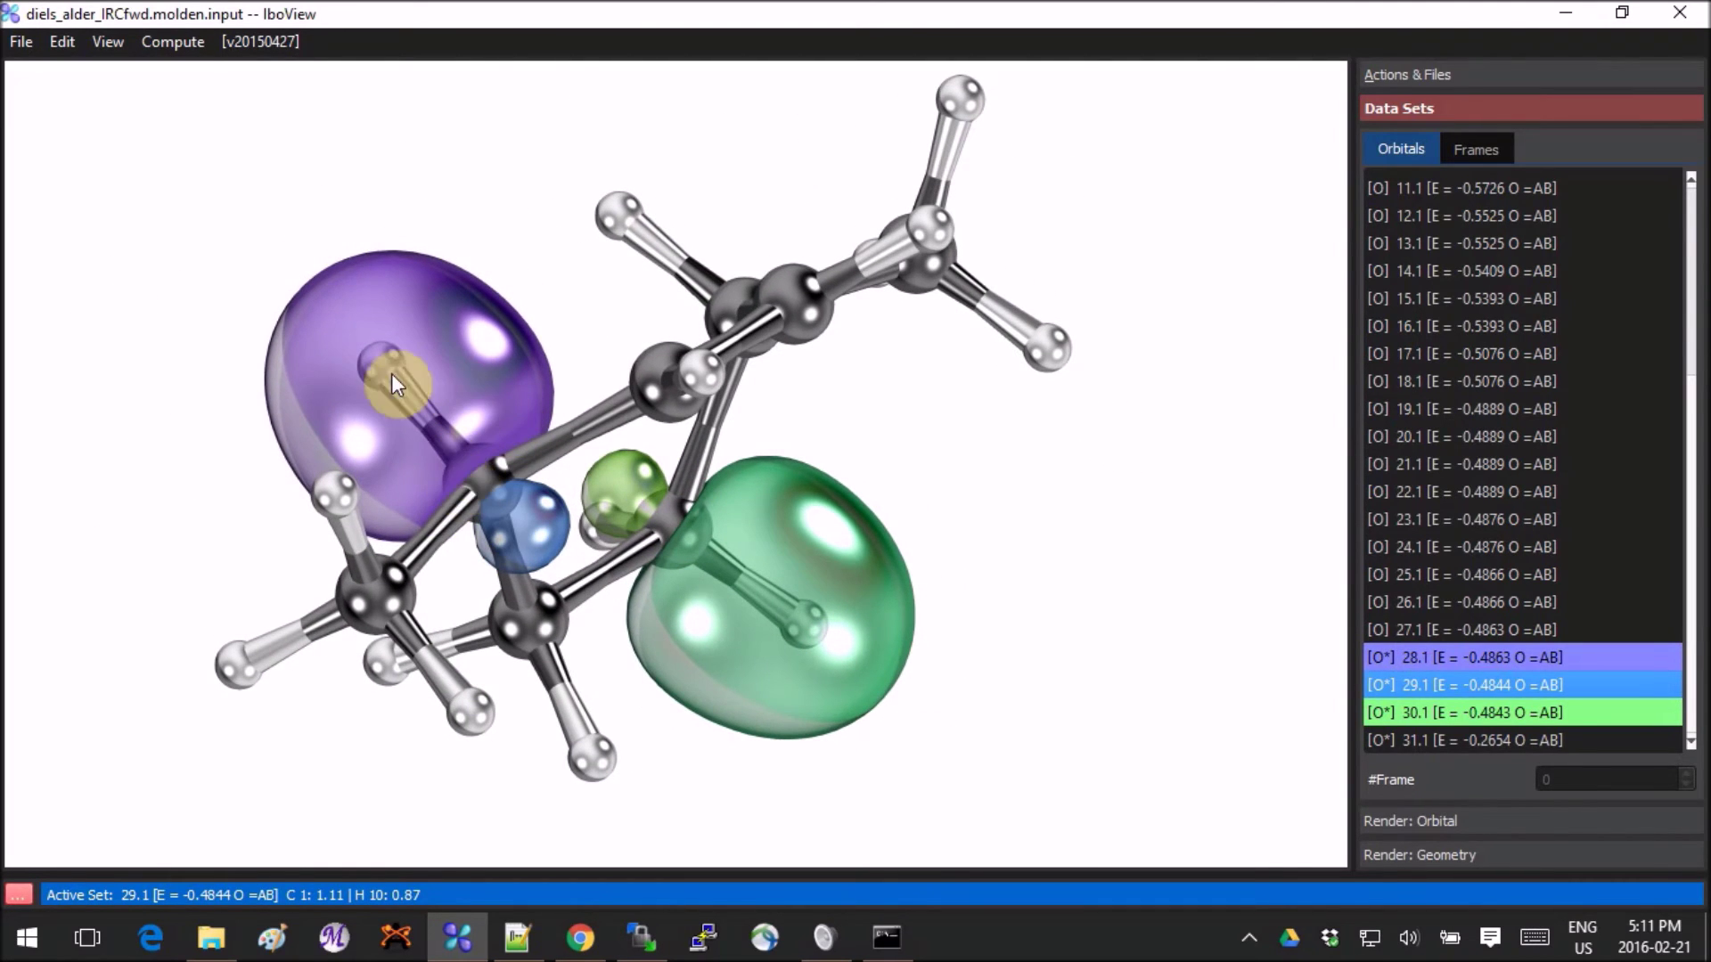
{"action": "left_click_drag", "start_coordinate": [1024, 630], "coordinate": [419, 637]}
Step: Re-show pi orbital 31.1 alongside 28.1 and 30.1, then open the file's analysis log
{"action": "left_click", "coordinate": [1558, 740]}
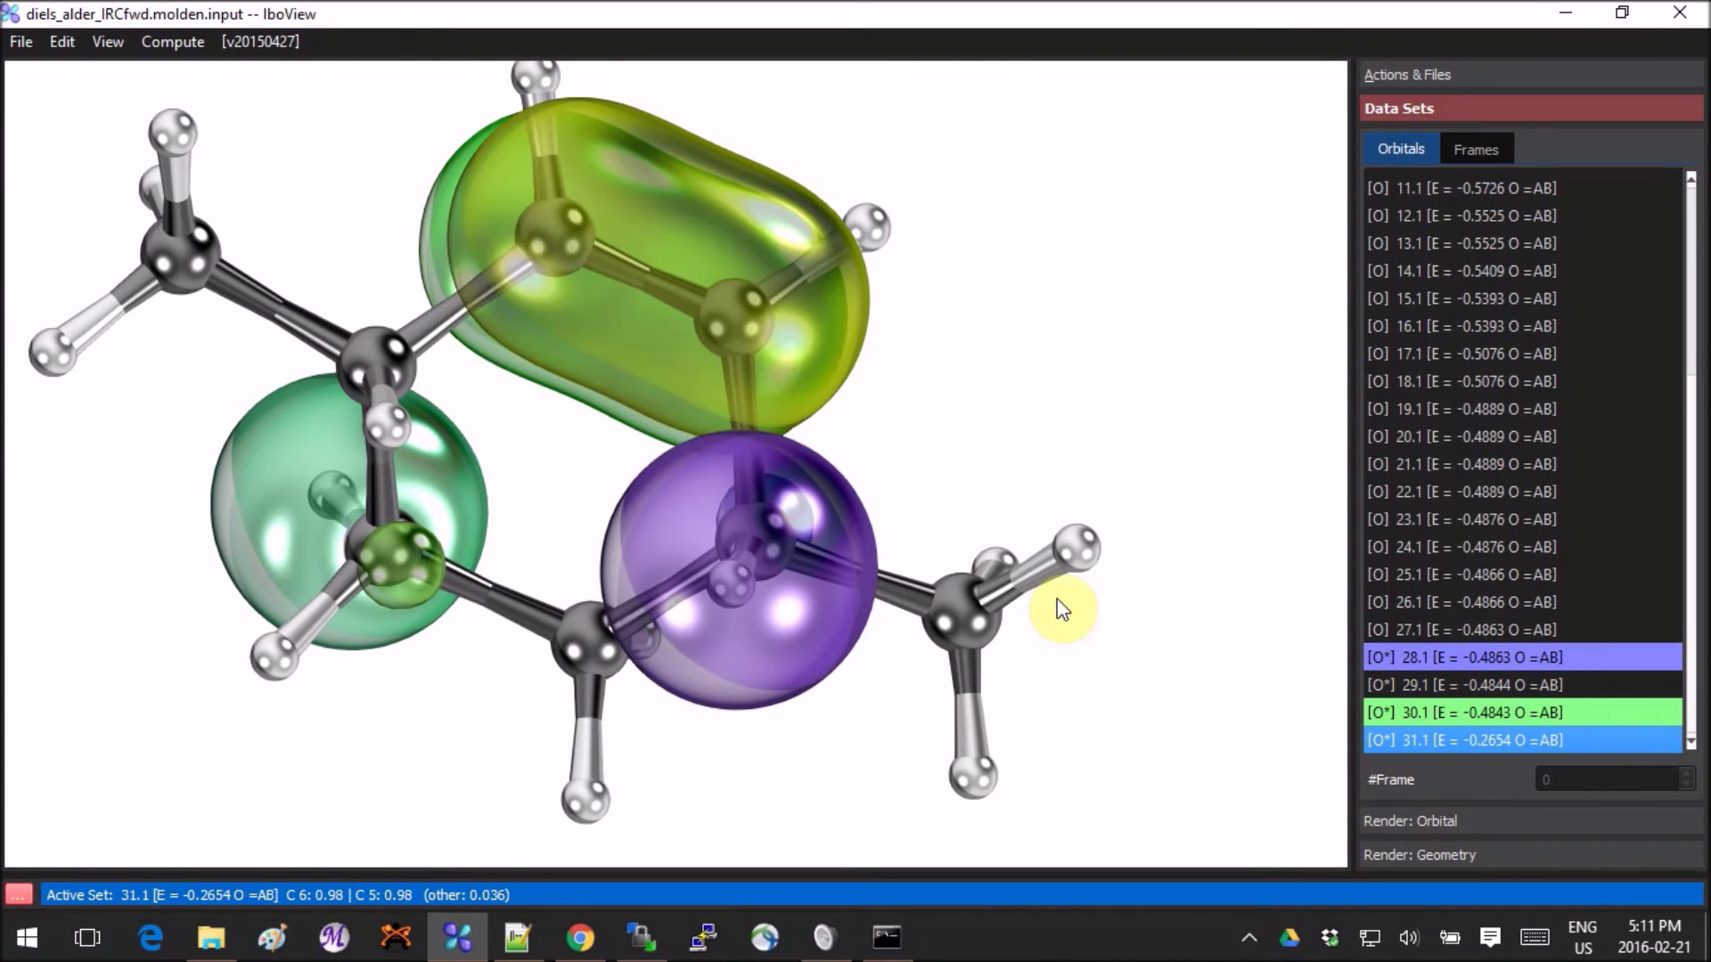
{"action": "left_click_drag", "start_coordinate": [1063, 609], "coordinate": [789, 527]}
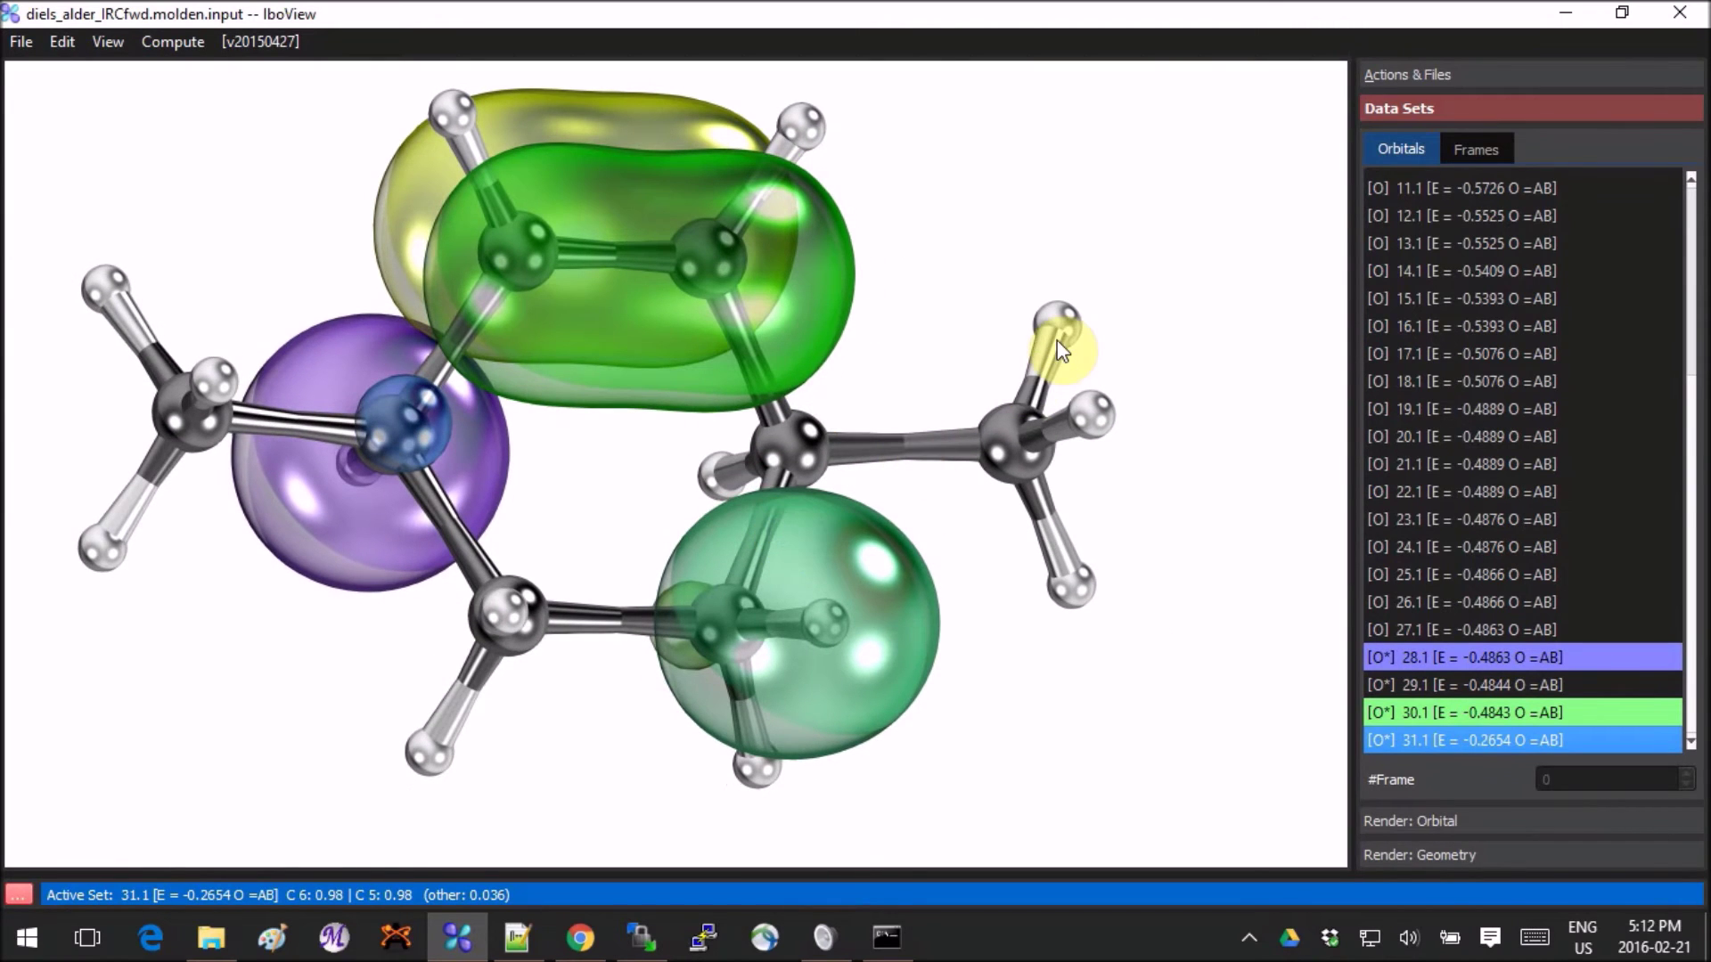
{"action": "left_click_drag", "start_coordinate": [1141, 496], "coordinate": [1031, 546]}
{"action": "right_click_drag", "start_coordinate": [1012, 512], "coordinate": [1016, 550]}
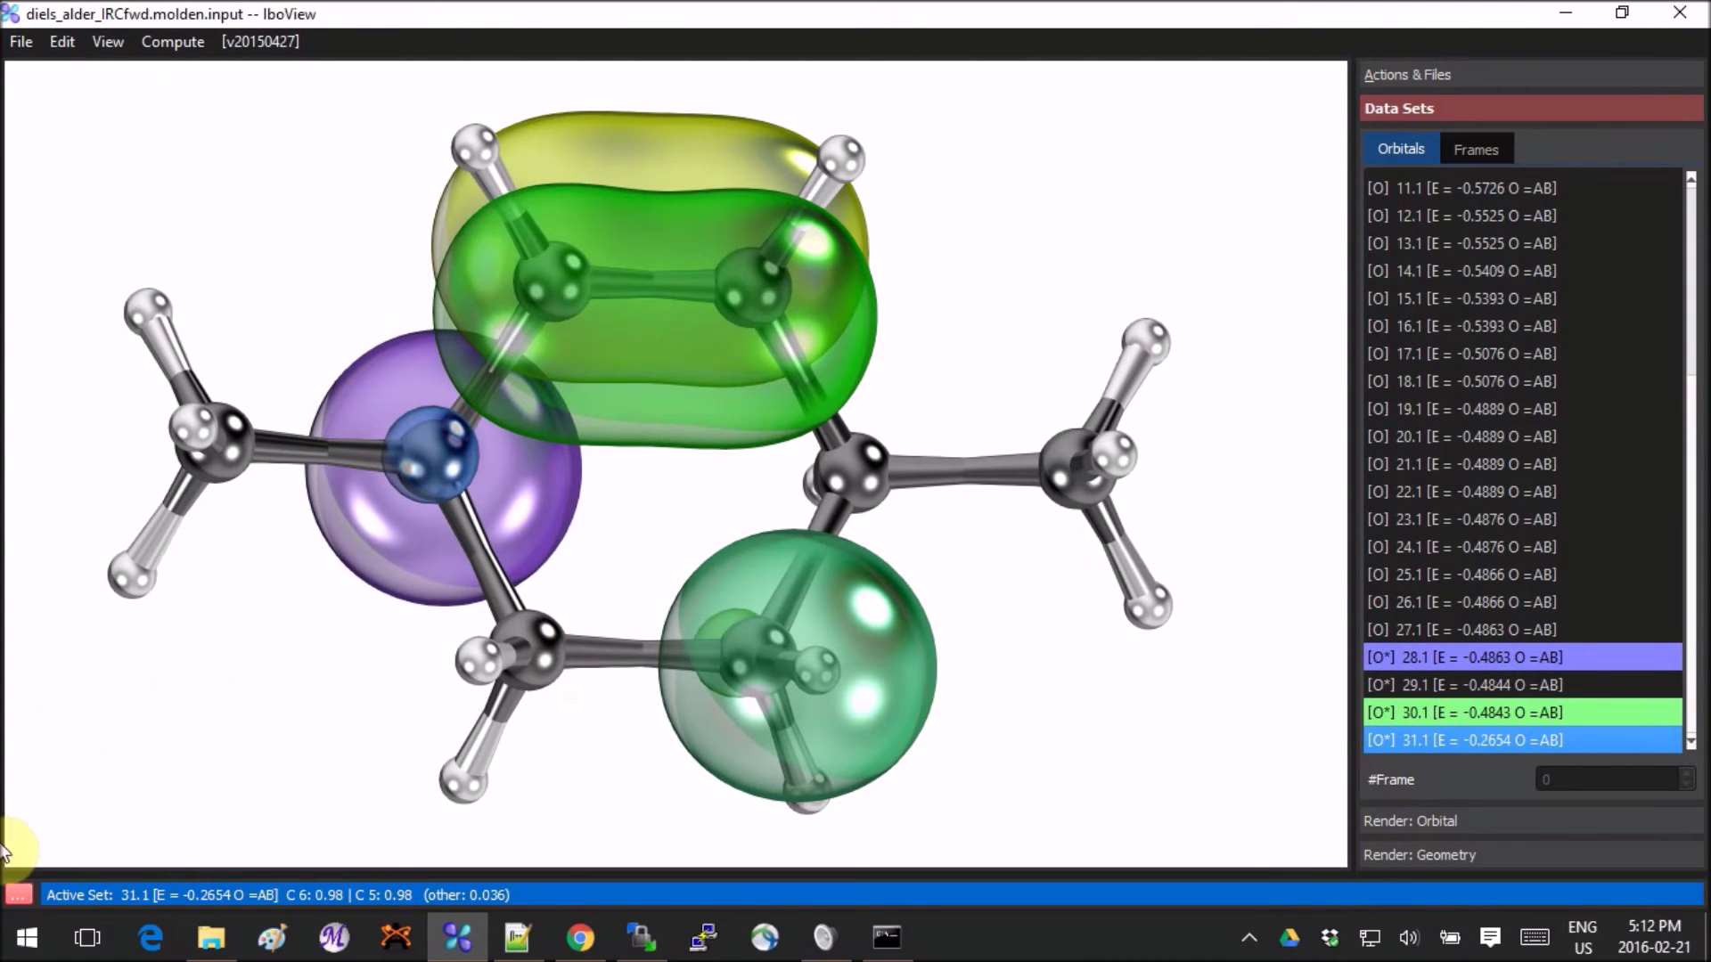
{"action": "left_click", "coordinate": [14, 902]}
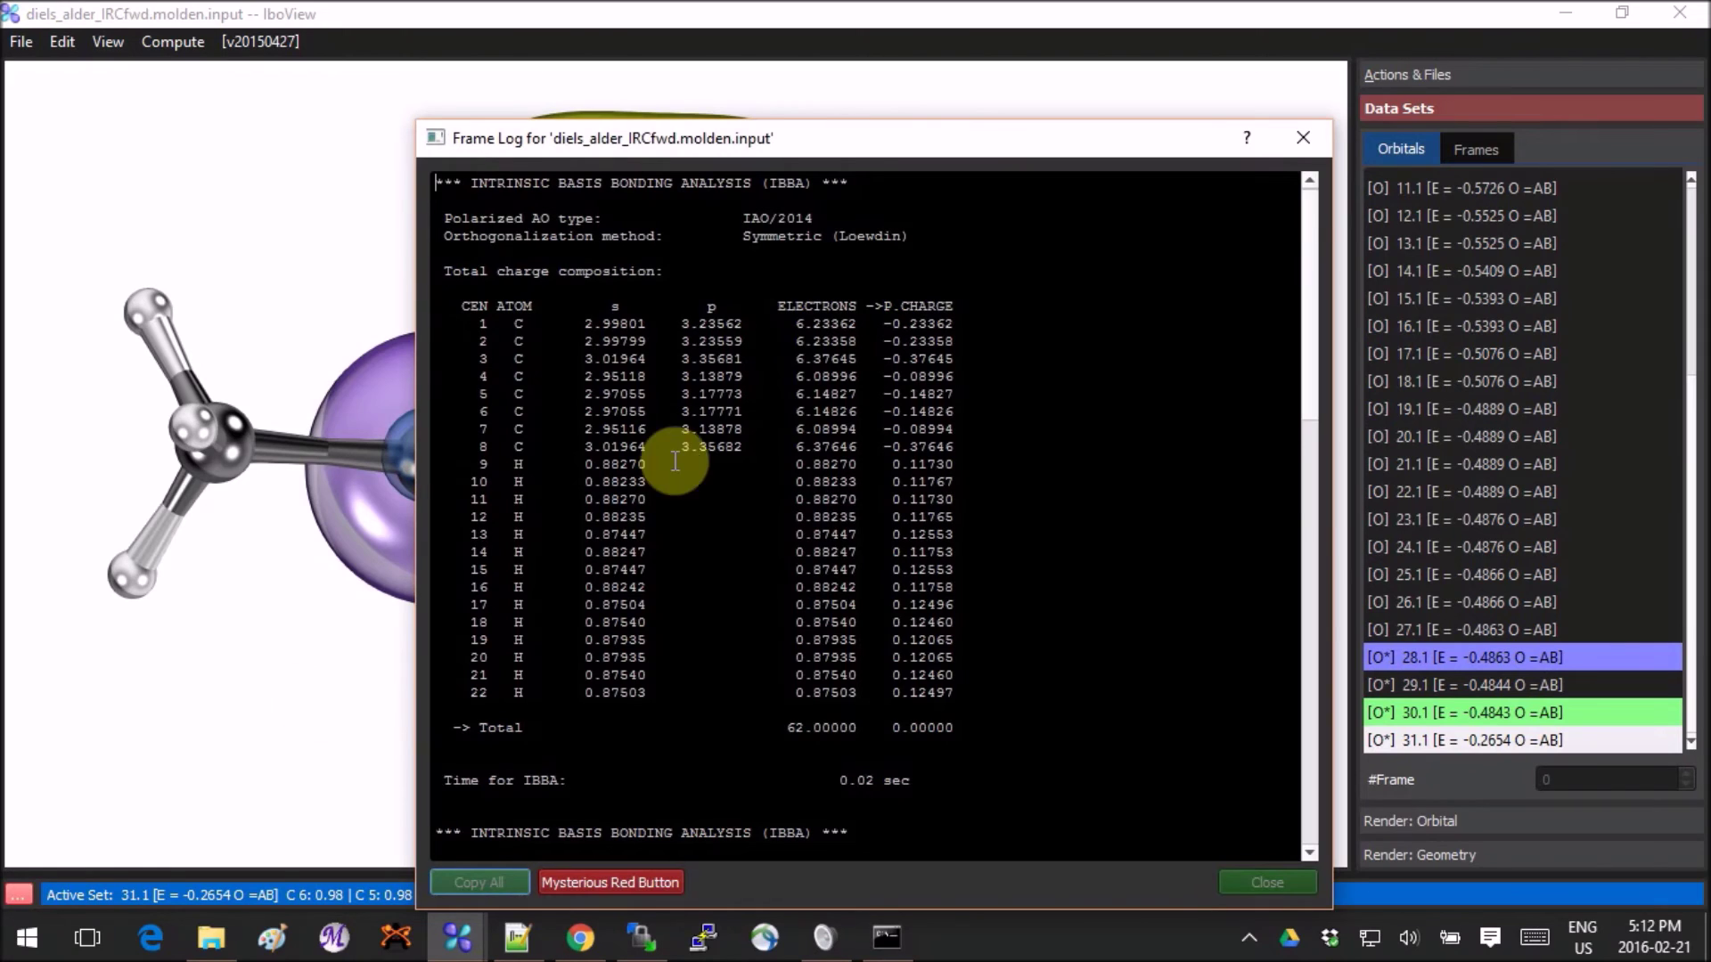
{"action": "left_click_drag", "start_coordinate": [847, 145], "coordinate": [802, 75]}
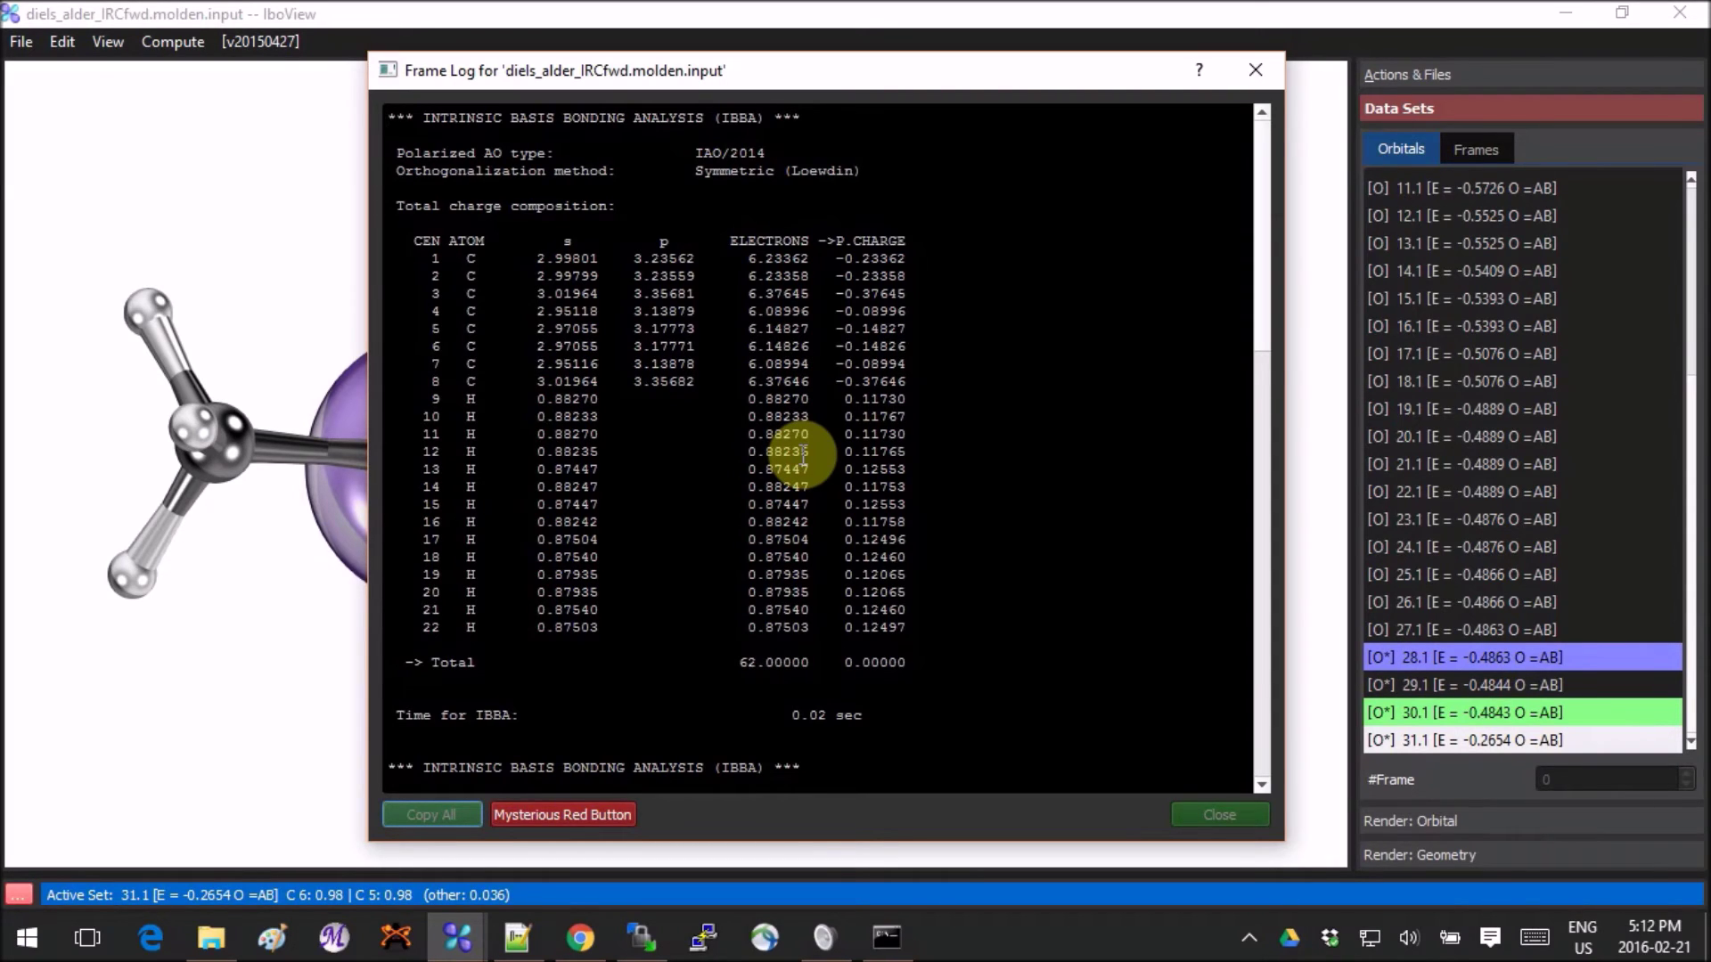
{"action": "left_click", "coordinate": [614, 815]}
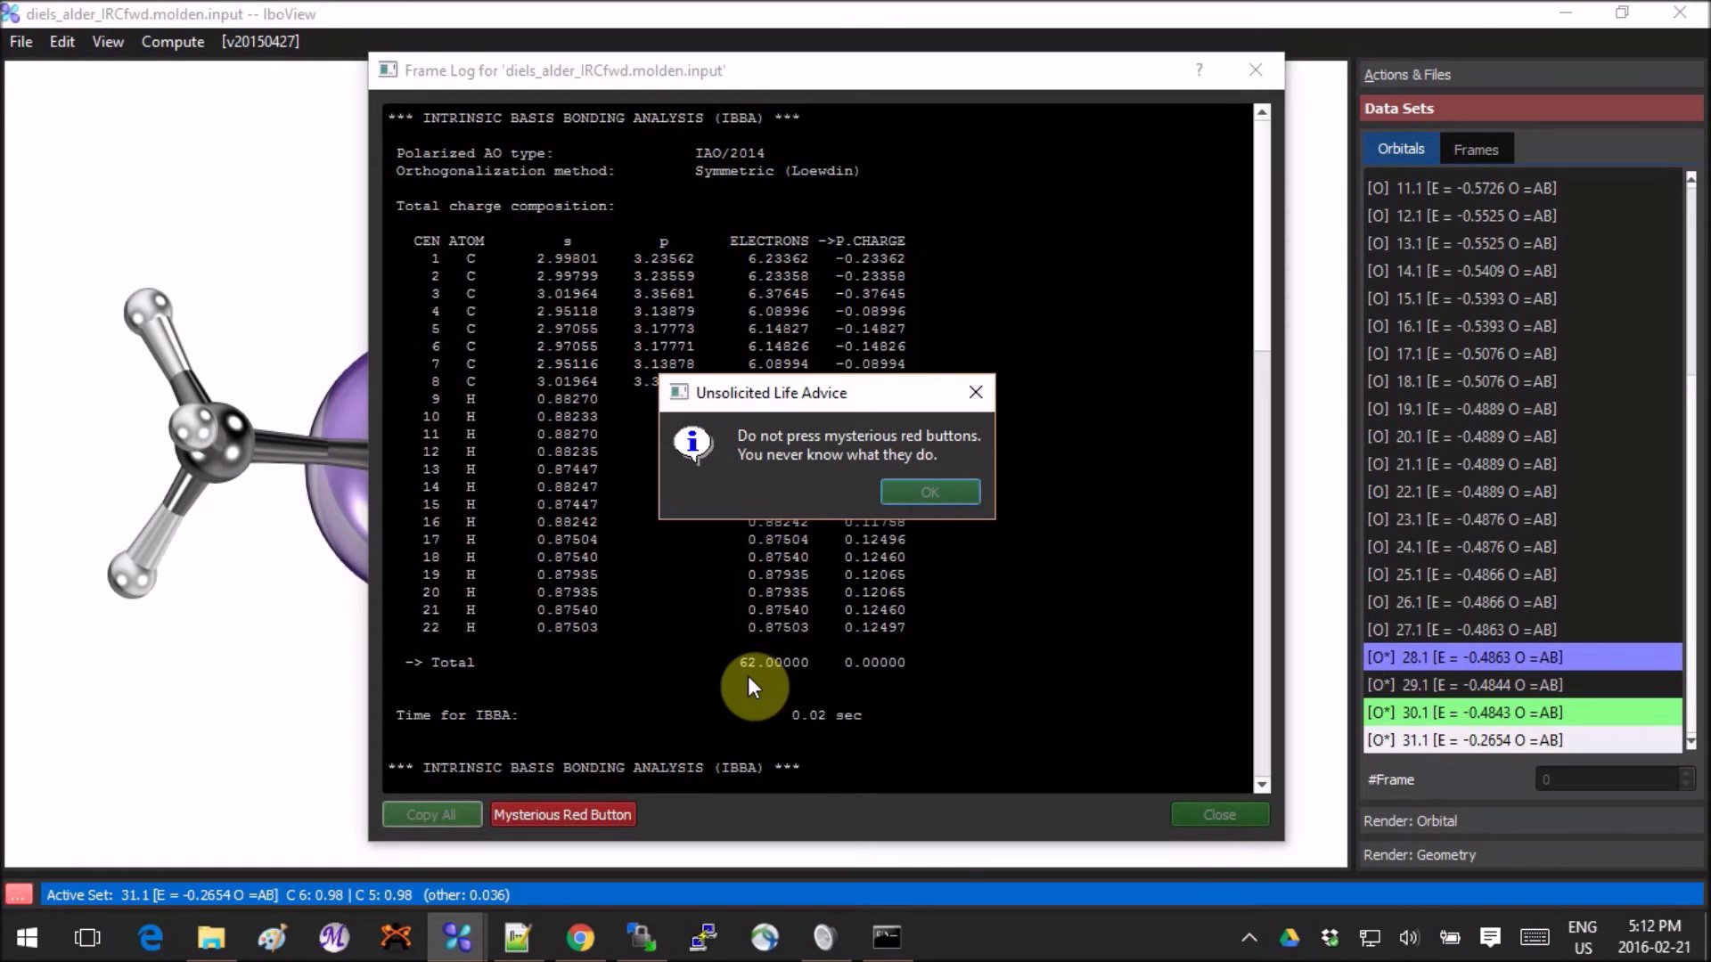
{"action": "left_click", "coordinate": [950, 495]}
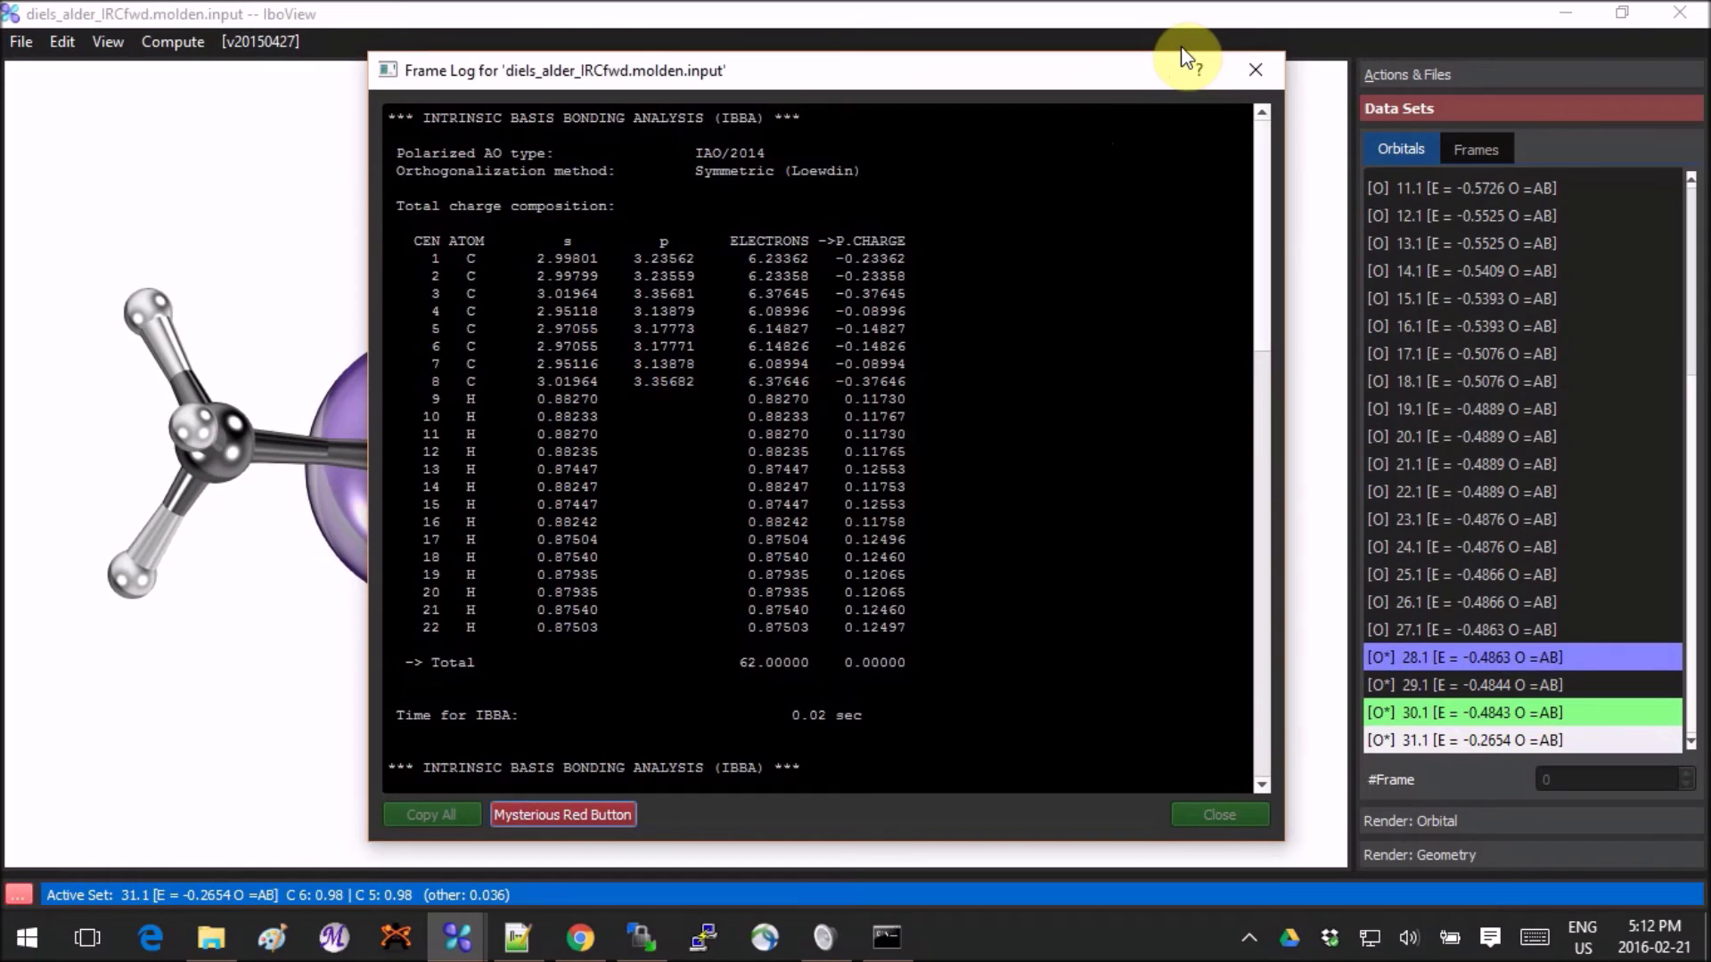
{"action": "left_click", "coordinate": [1249, 71]}
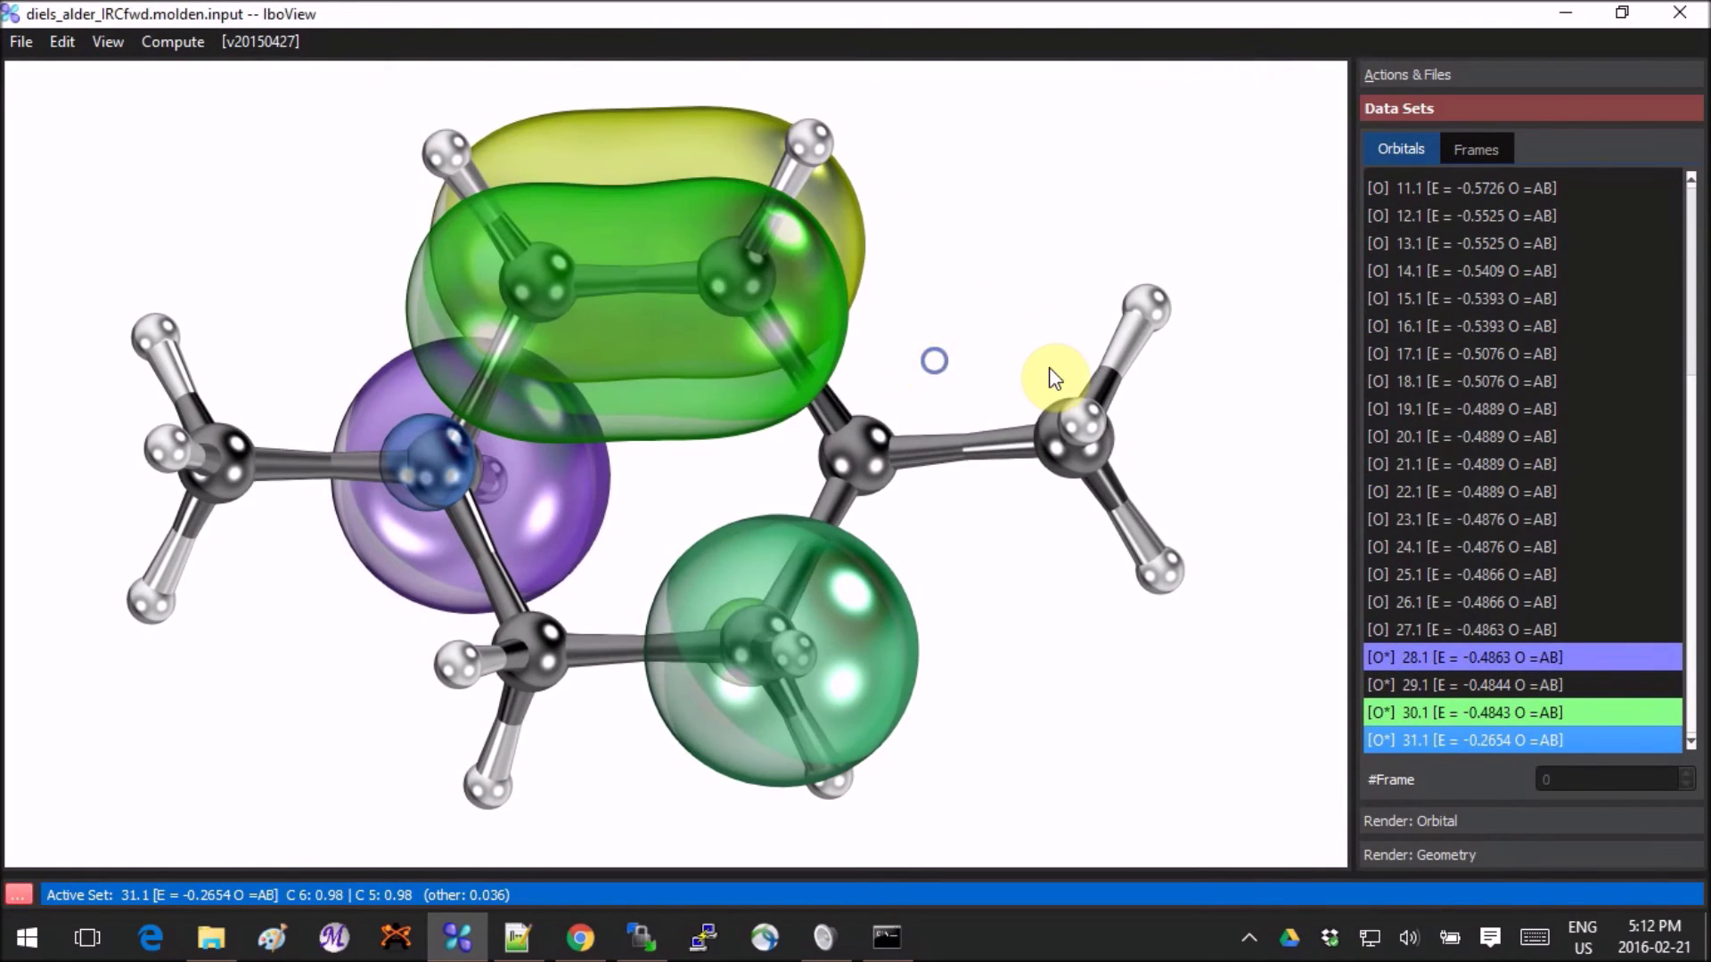
Step: Rotate the molecule with its three bond orbitals, then restore the Command Prompt over IboView
{"action": "left_click_drag", "start_coordinate": [1094, 344], "coordinate": [806, 359]}
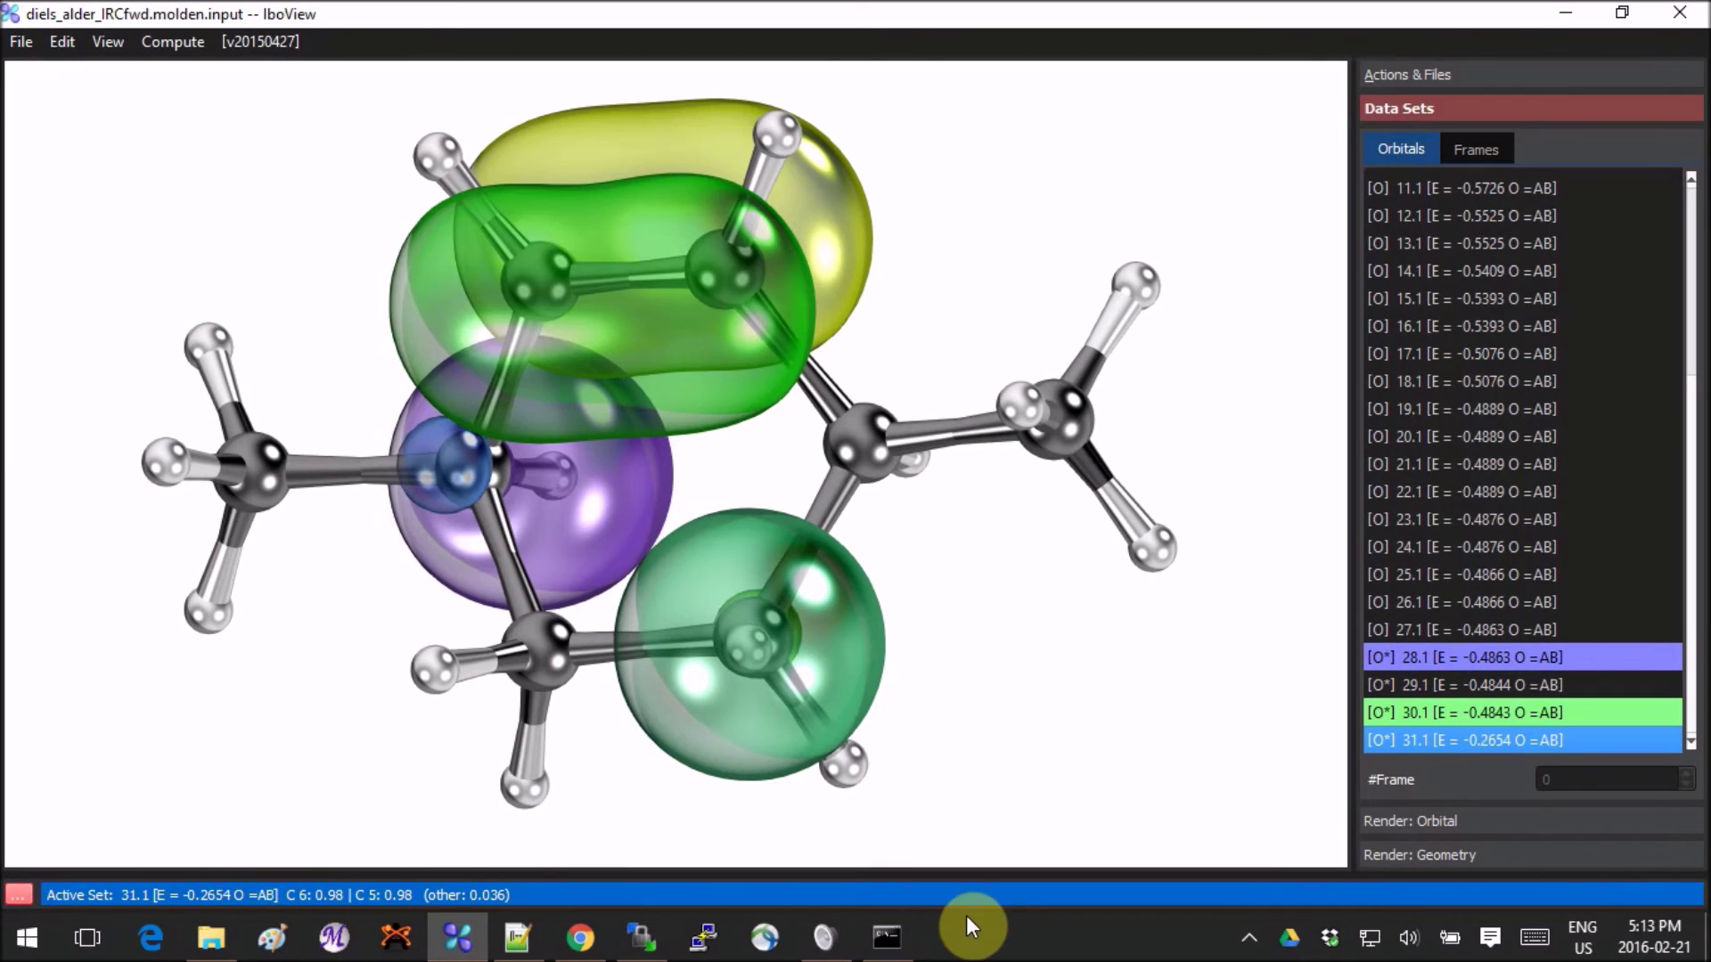
{"action": "left_click", "coordinate": [893, 946]}
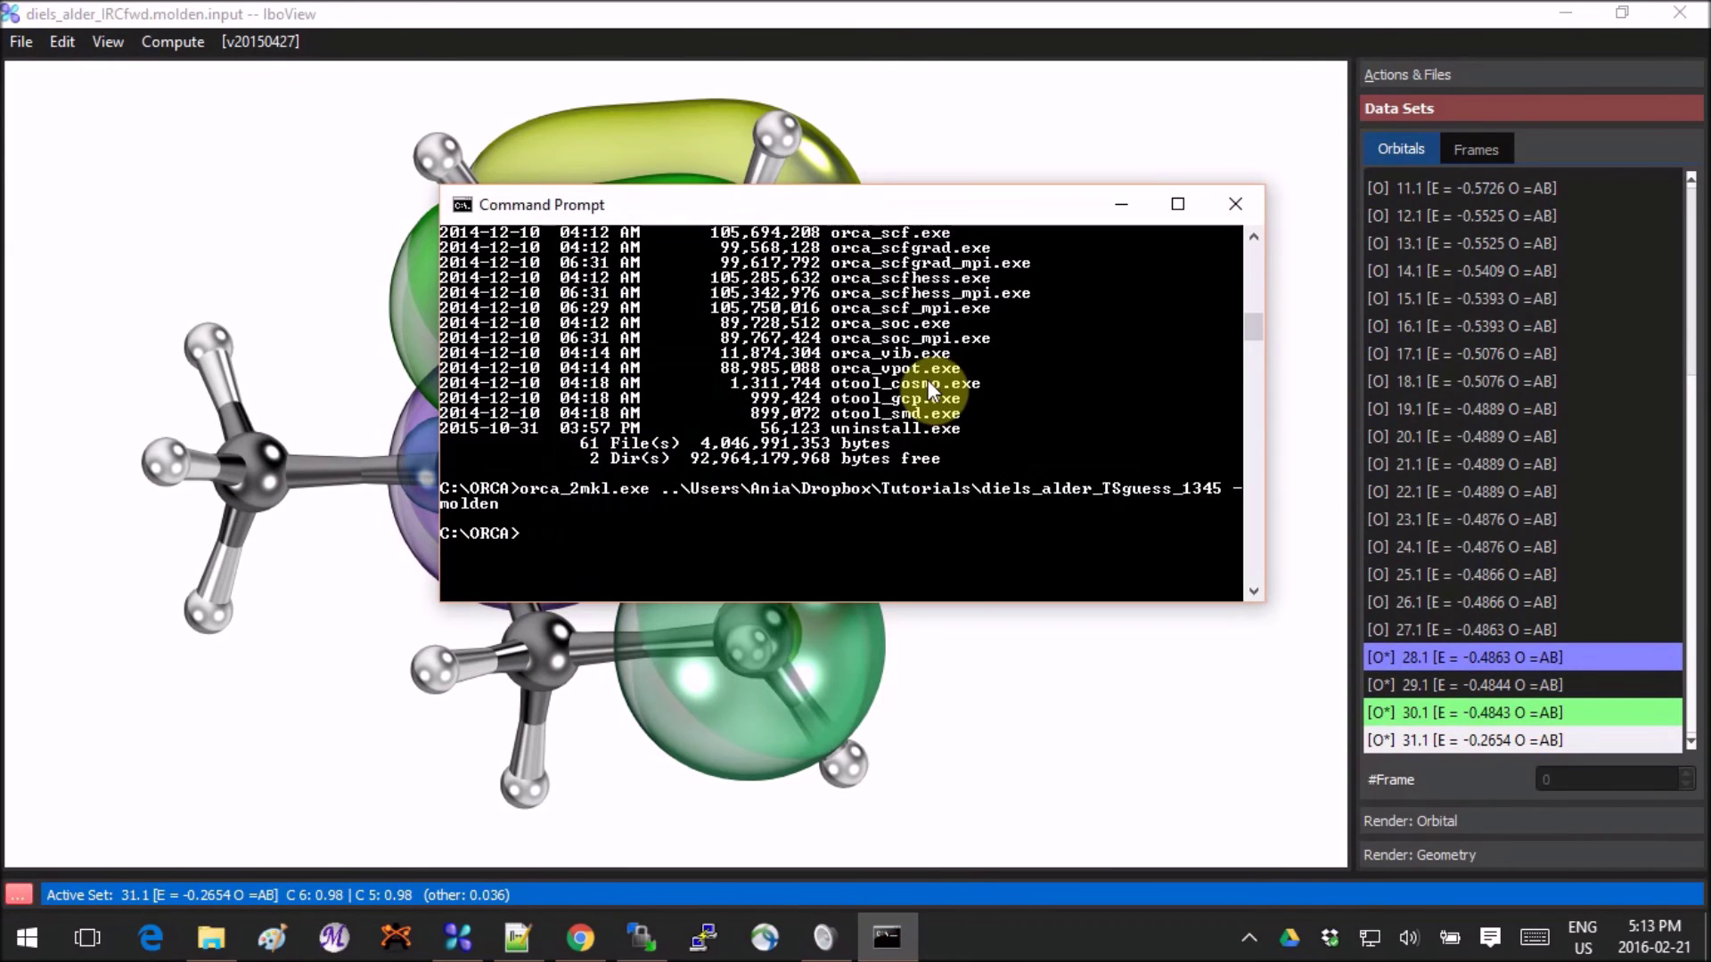
Step: Maximize the console, scroll the ORCA folder listing to mark orca_2mkl.exe, then switch to Notepad++
{"action": "double_click", "coordinate": [908, 205]}
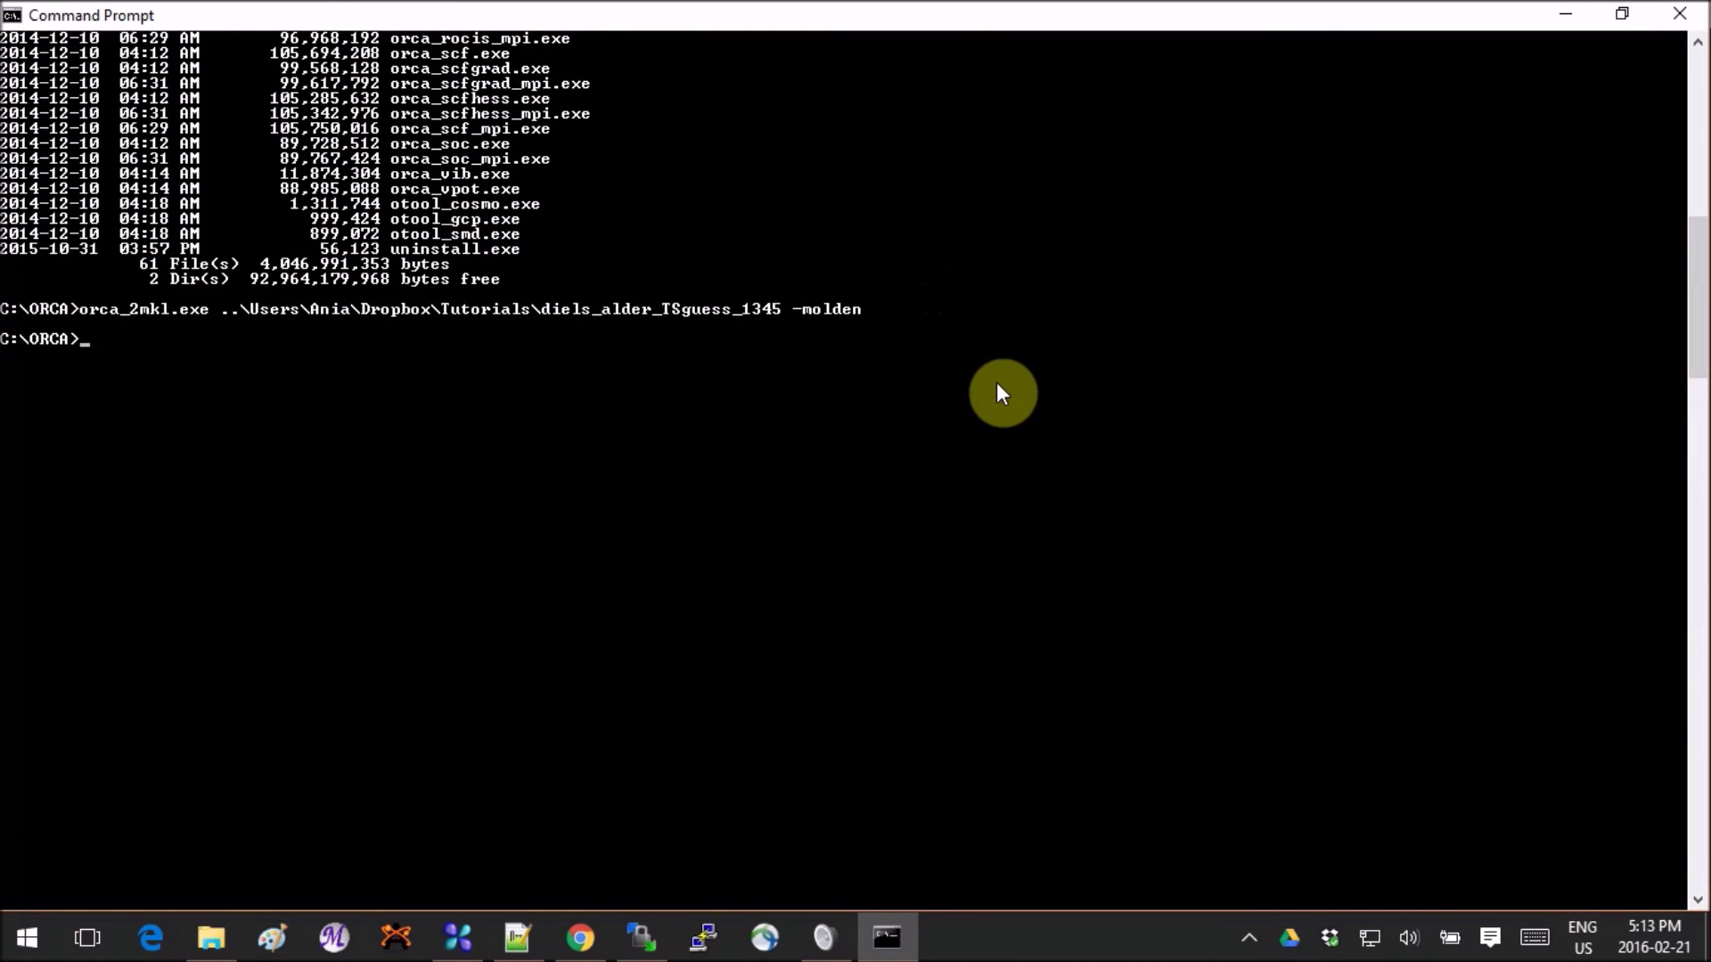
{"action": "scroll", "coordinate": [997, 385], "scroll_direction": "up", "scroll_amount": 9}
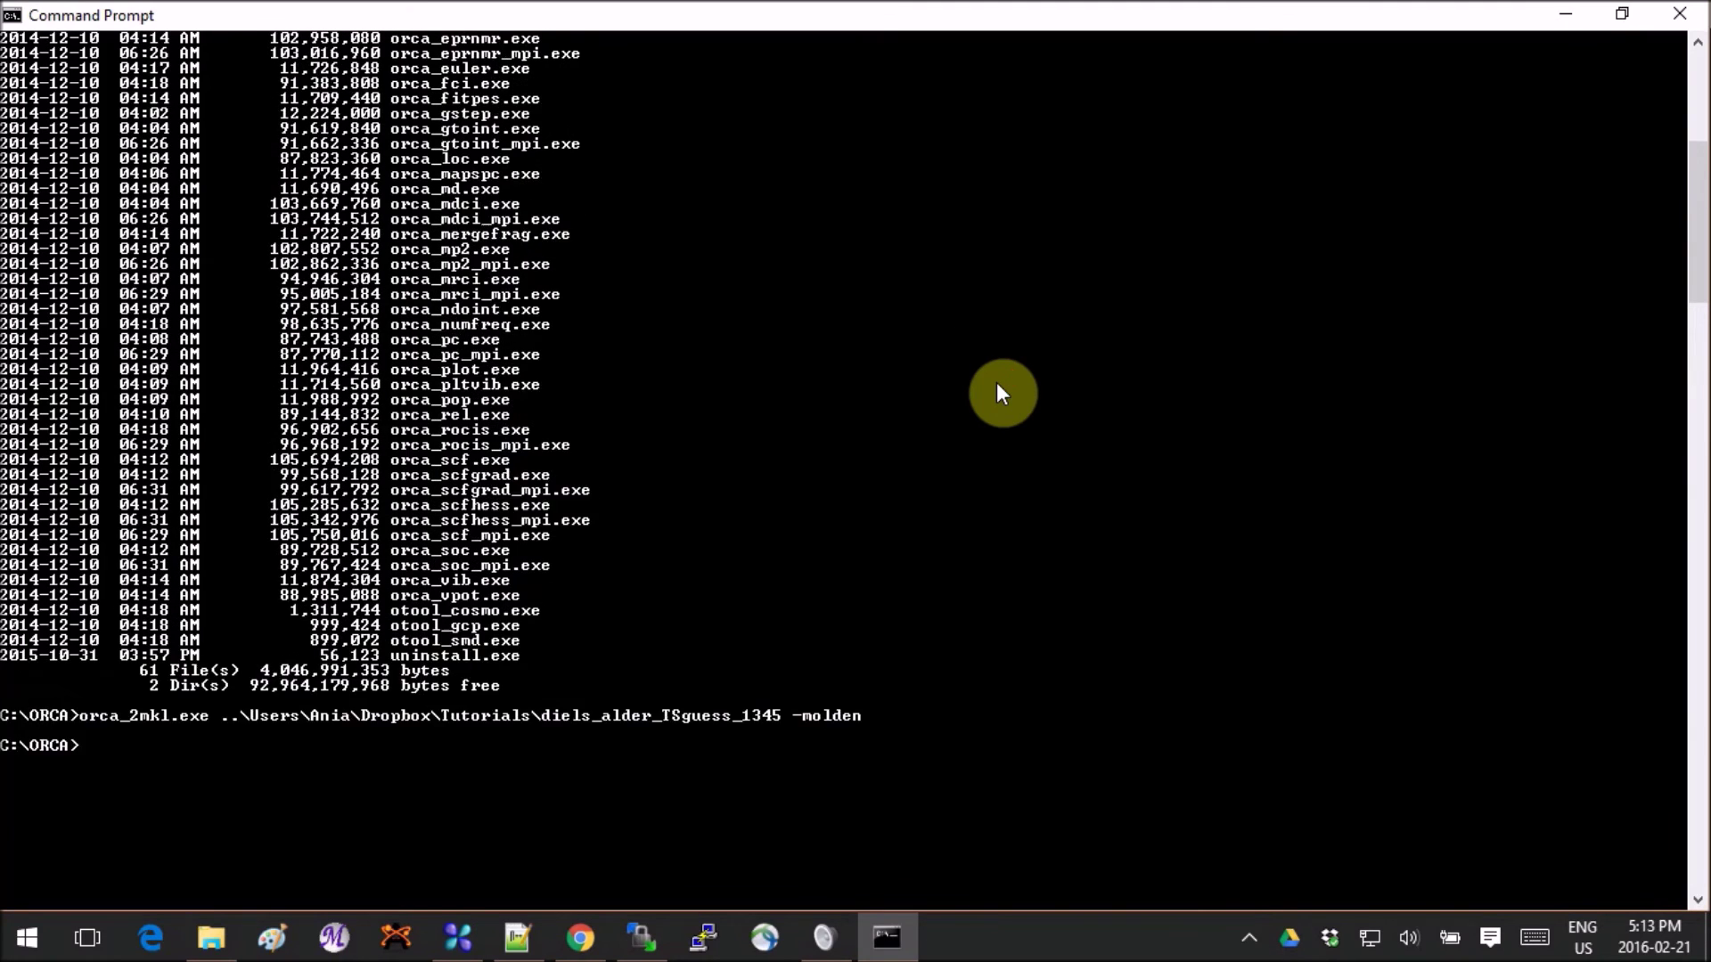
{"action": "scroll", "coordinate": [397, 648], "scroll_direction": "up", "scroll_amount": 2}
{"action": "scroll", "coordinate": [549, 699], "scroll_direction": "up", "scroll_amount": 6}
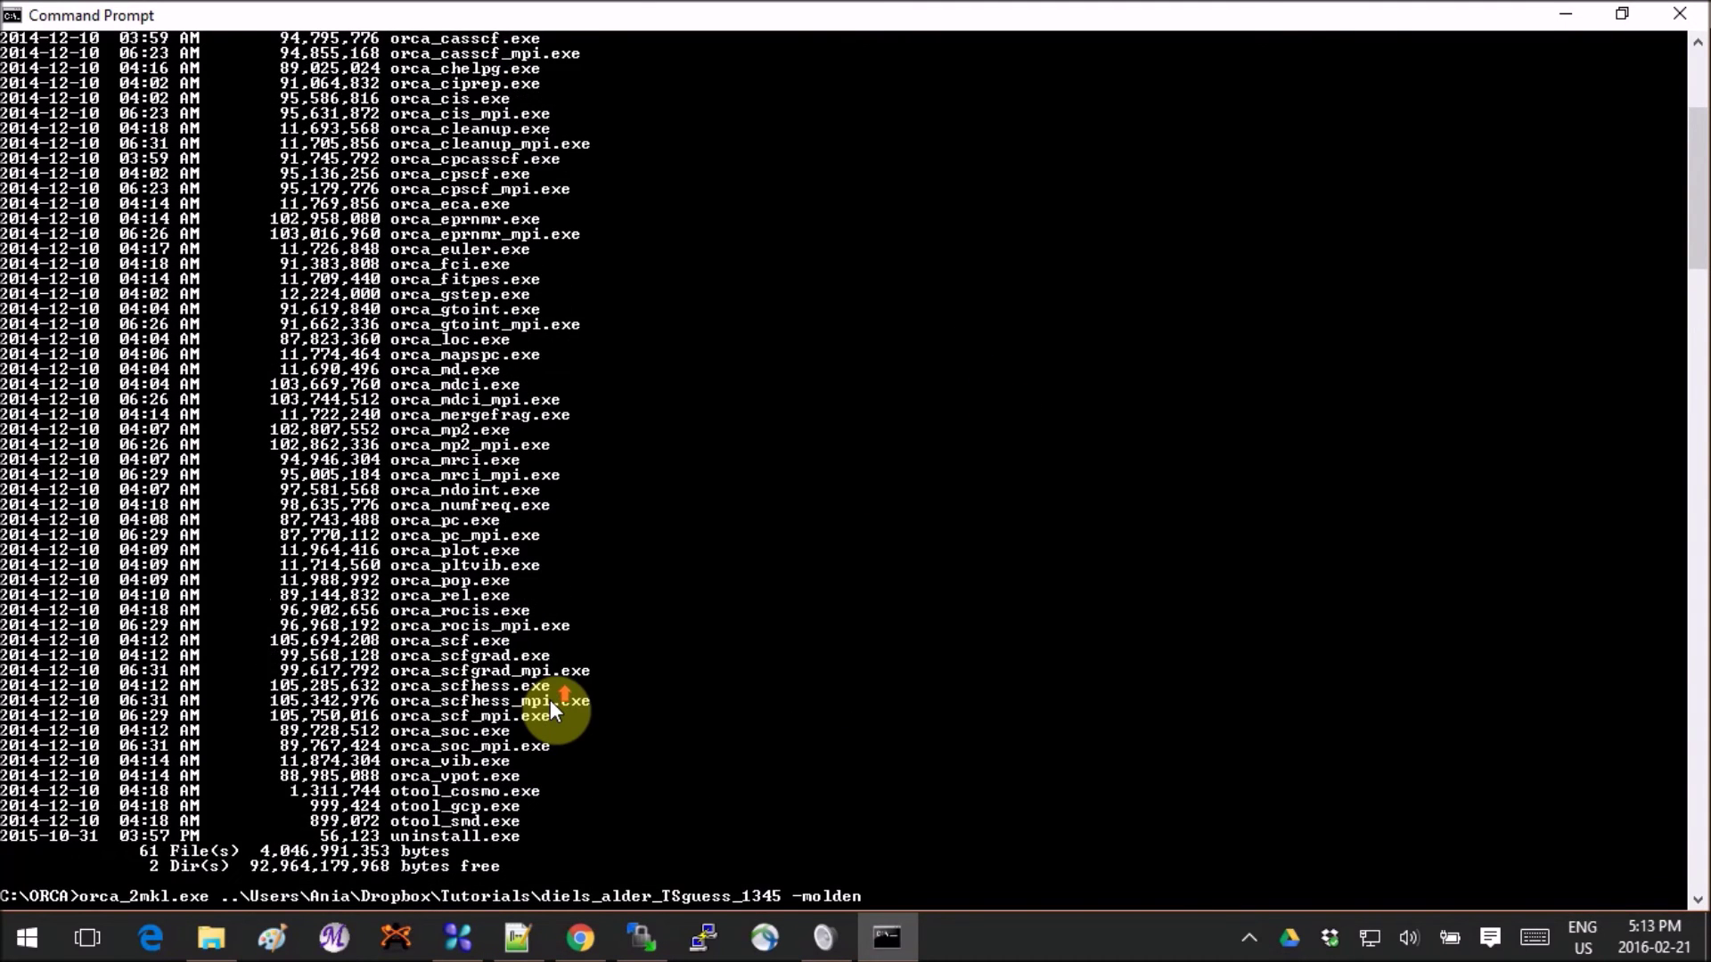
{"action": "scroll", "coordinate": [224, 111], "scroll_direction": "up", "scroll_amount": 1}
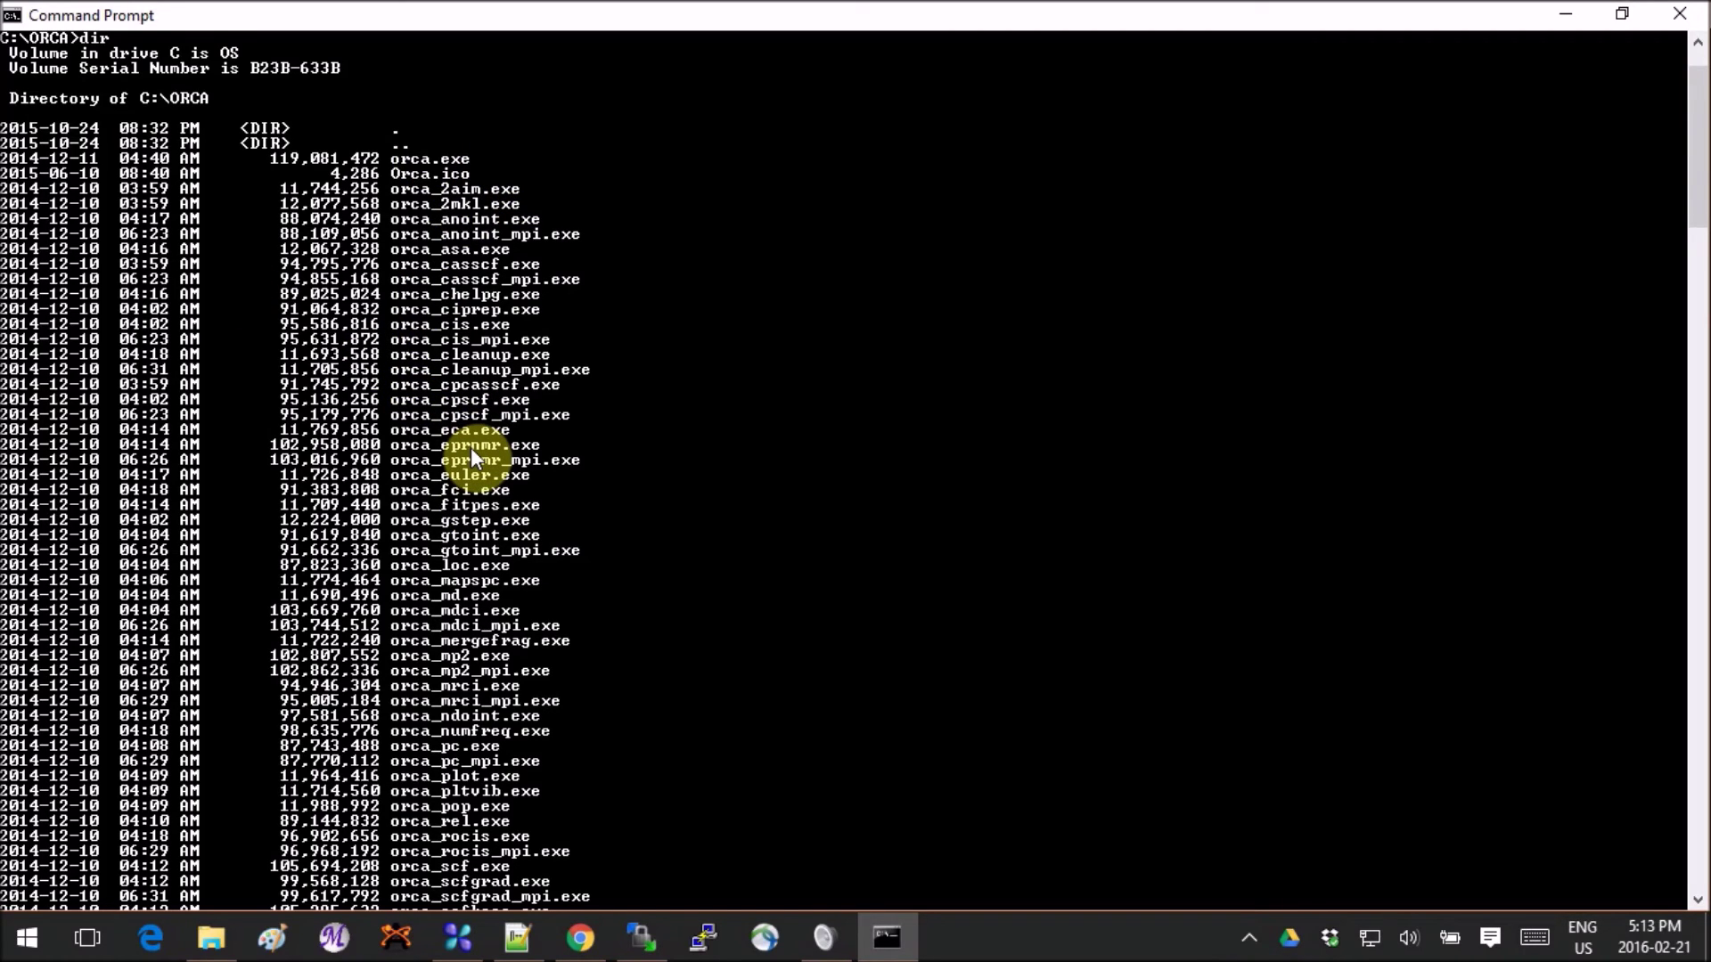
{"action": "left_click_drag", "start_coordinate": [529, 203], "coordinate": [393, 206]}
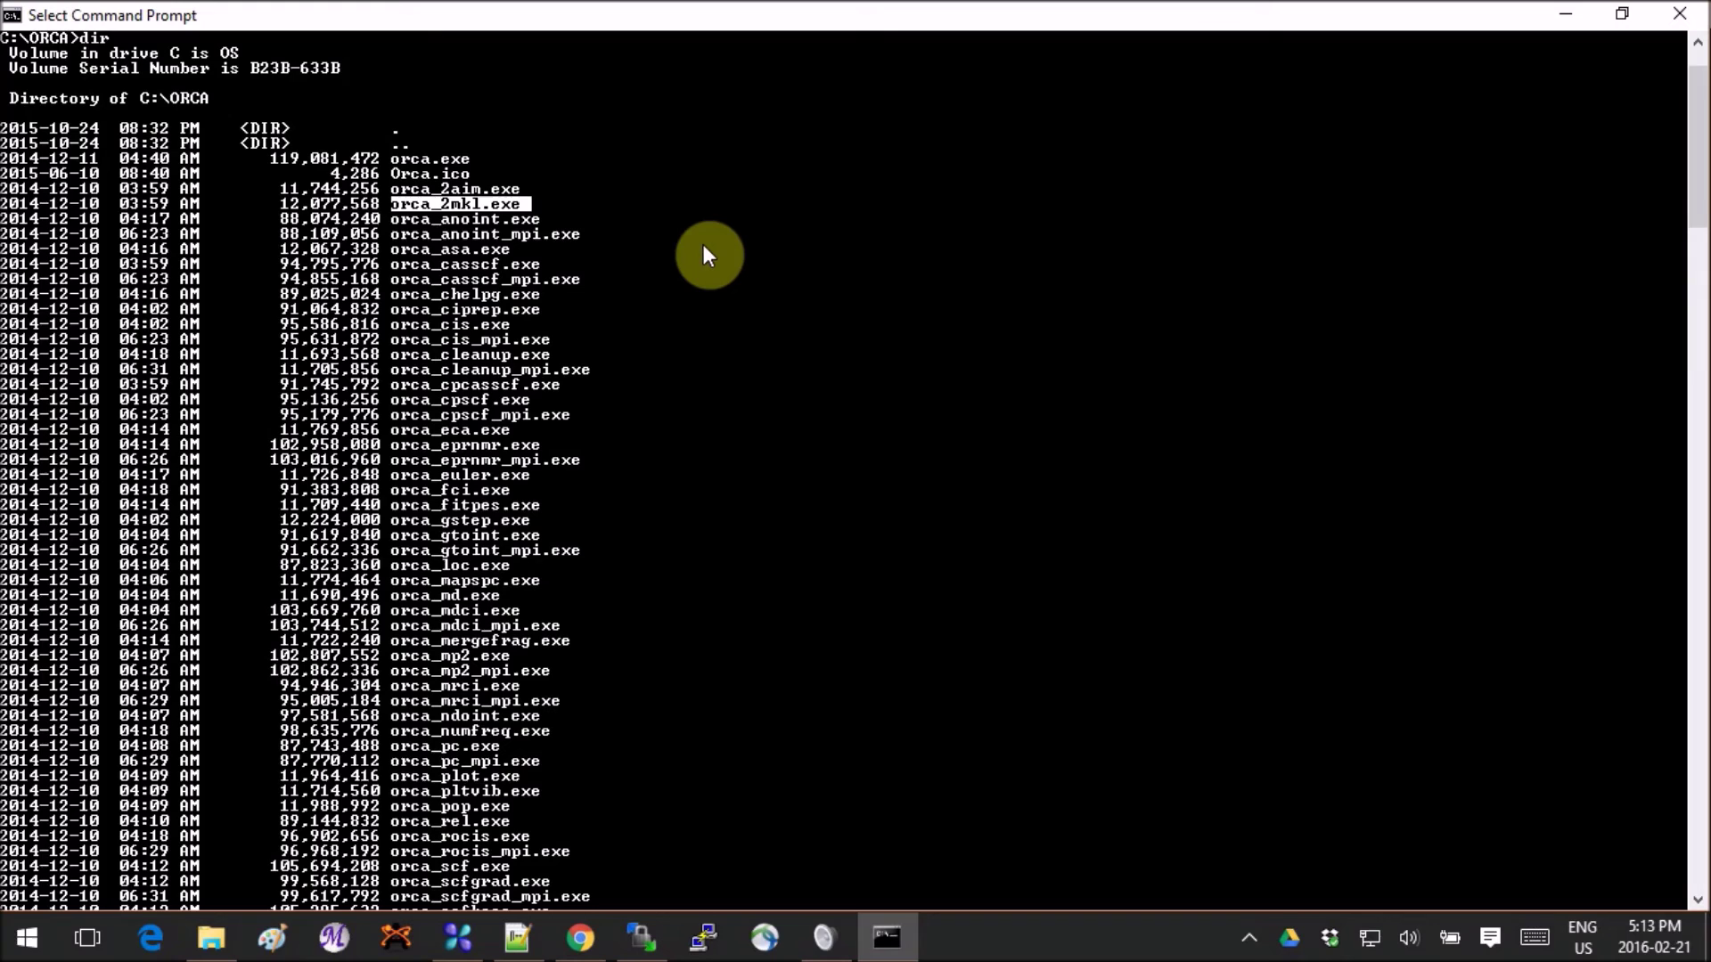
{"action": "scroll", "coordinate": [704, 245], "scroll_direction": "down", "scroll_amount": 11}
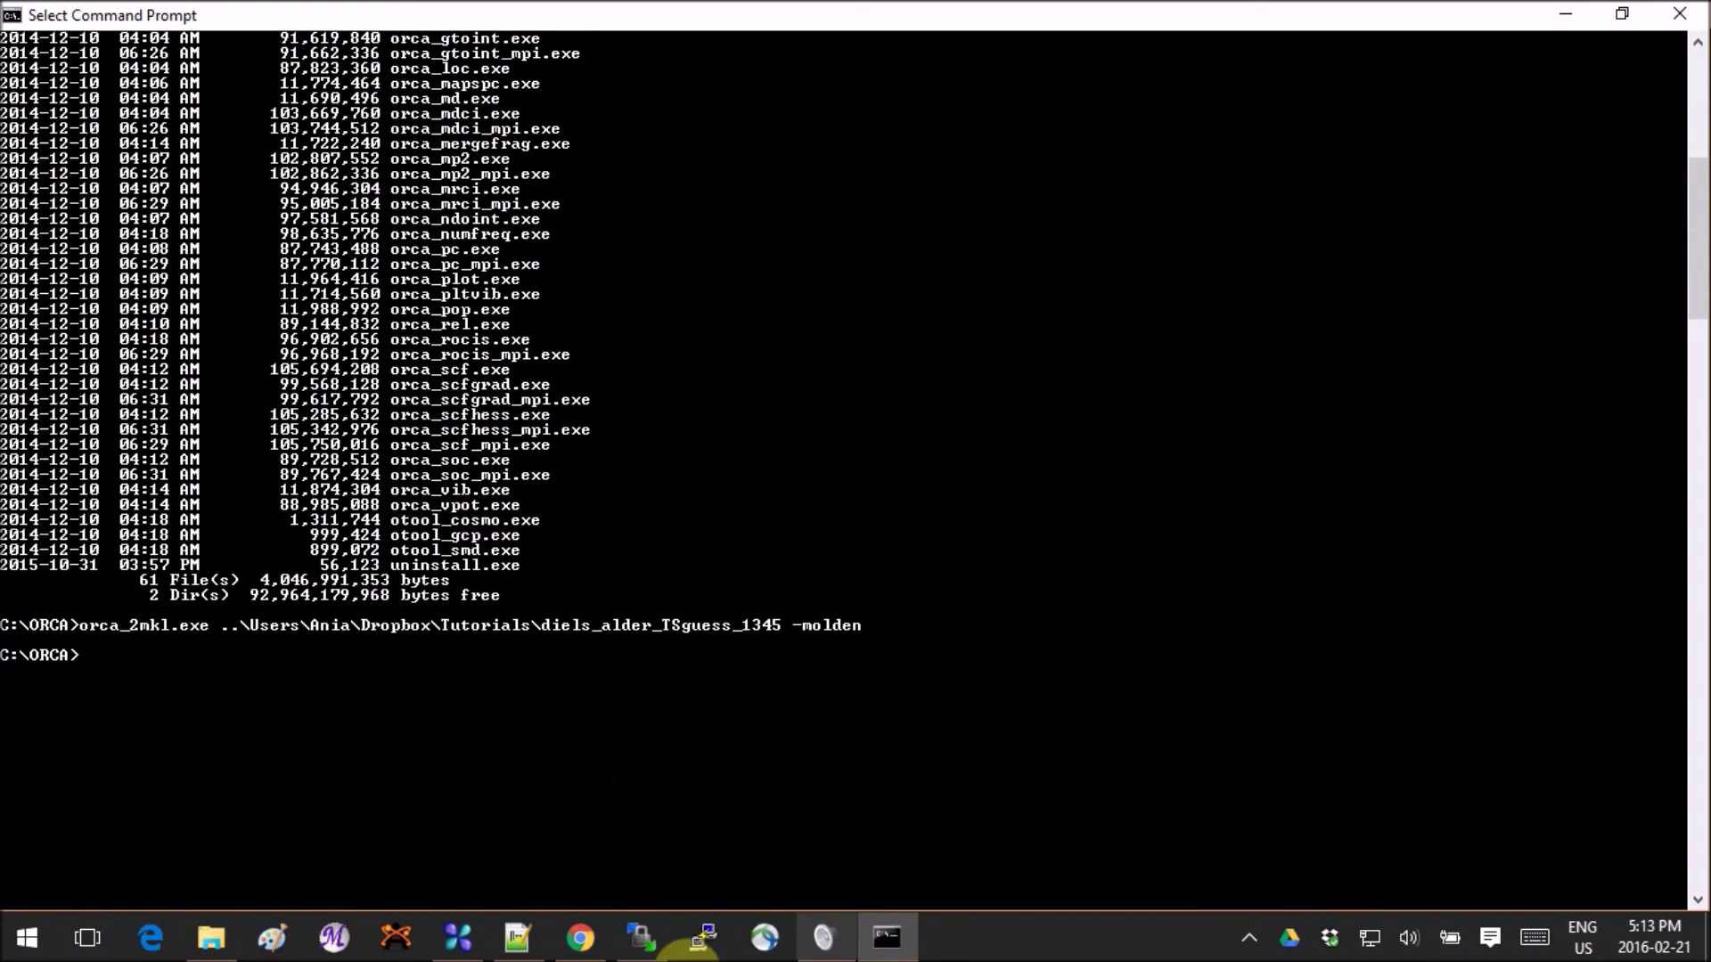
{"action": "left_click", "coordinate": [517, 937]}
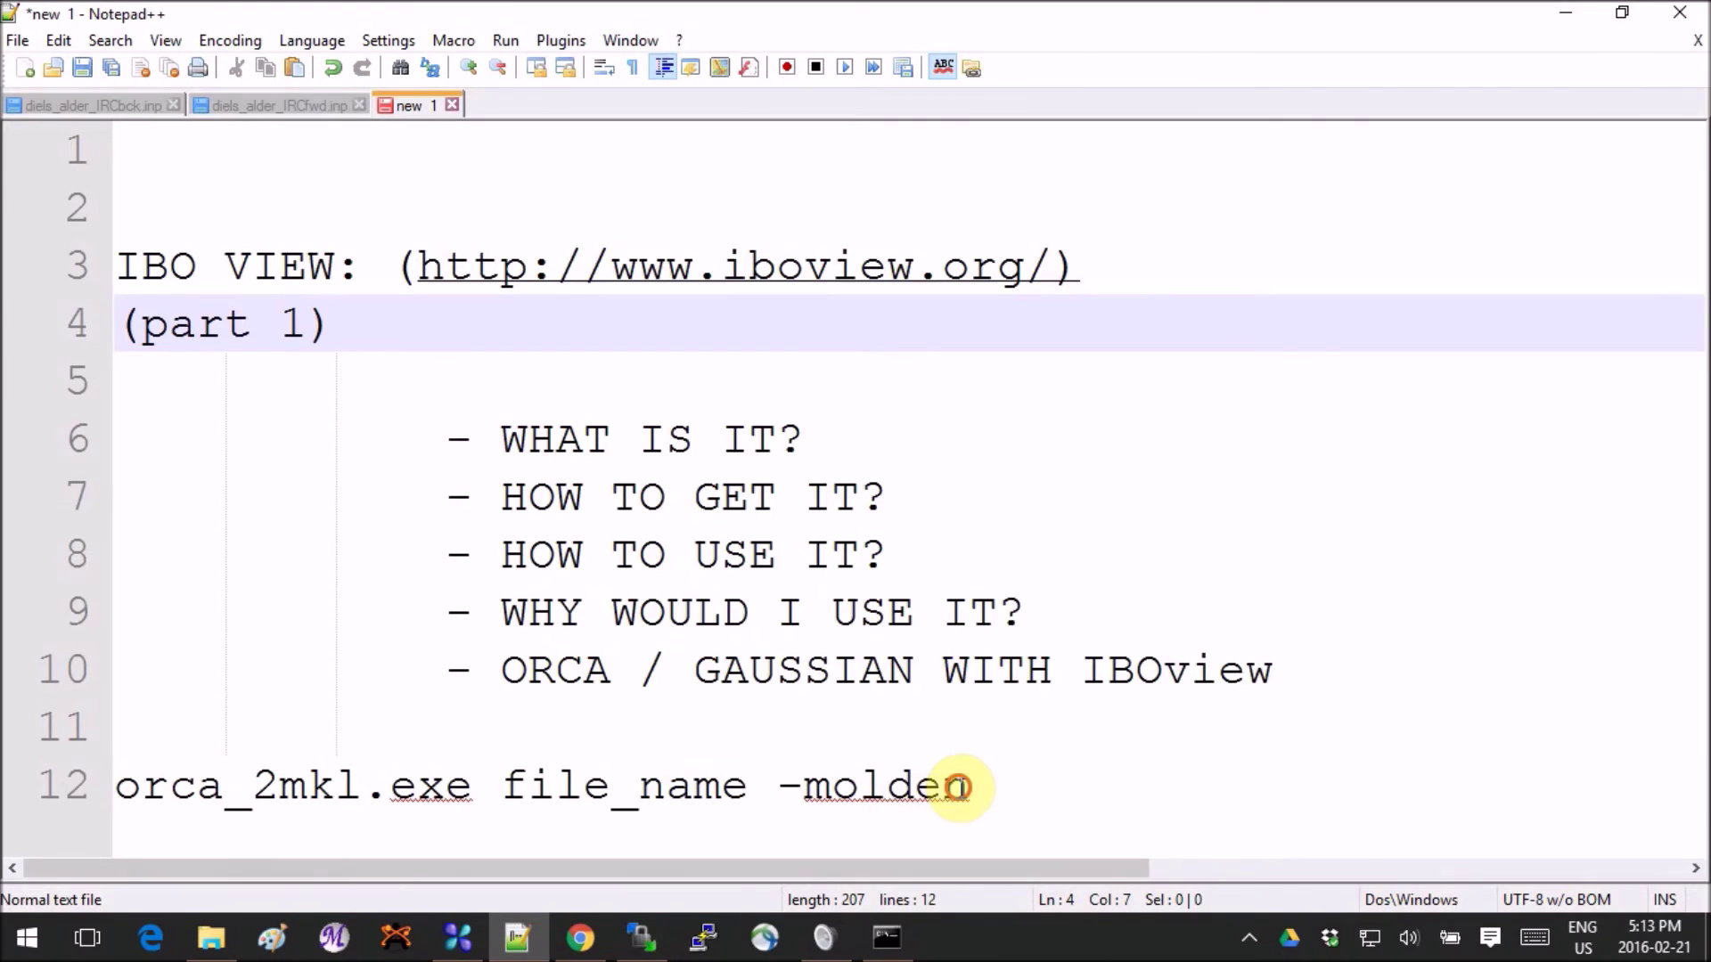
Step: Highlight orca_2mkl.exe and file_name in the line 12 command, then bring up the Tutorials folder
{"action": "left_click", "coordinate": [962, 784]}
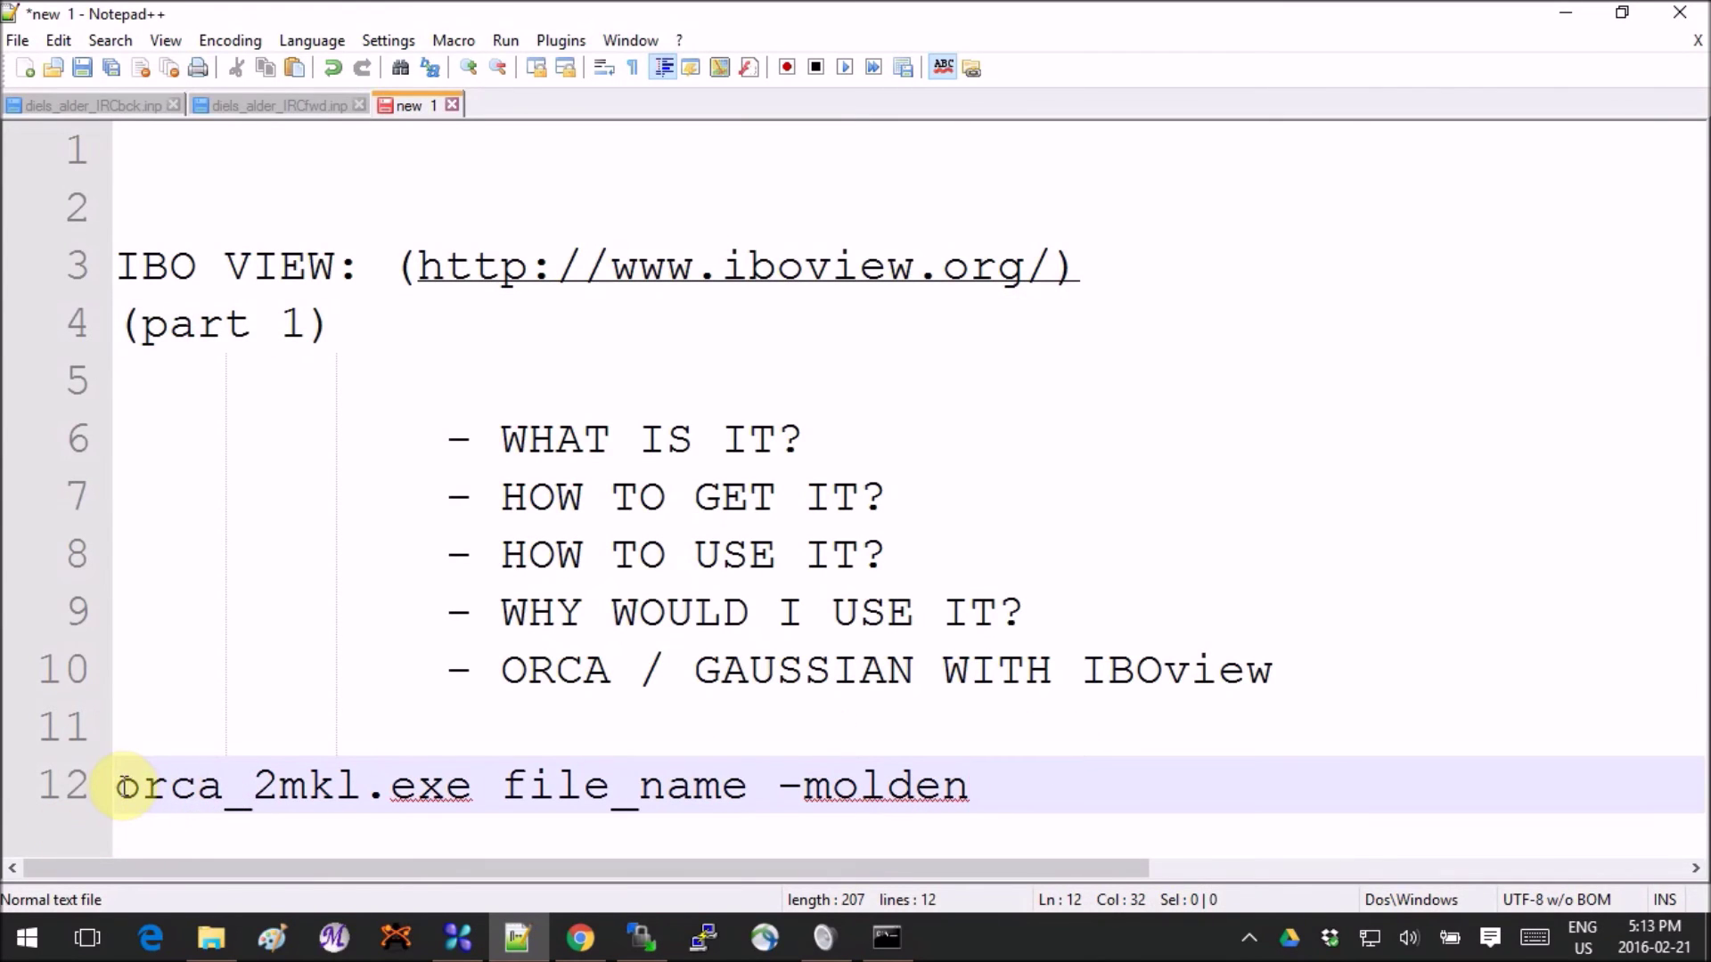
{"action": "left_click_drag", "start_coordinate": [118, 784], "coordinate": [470, 780]}
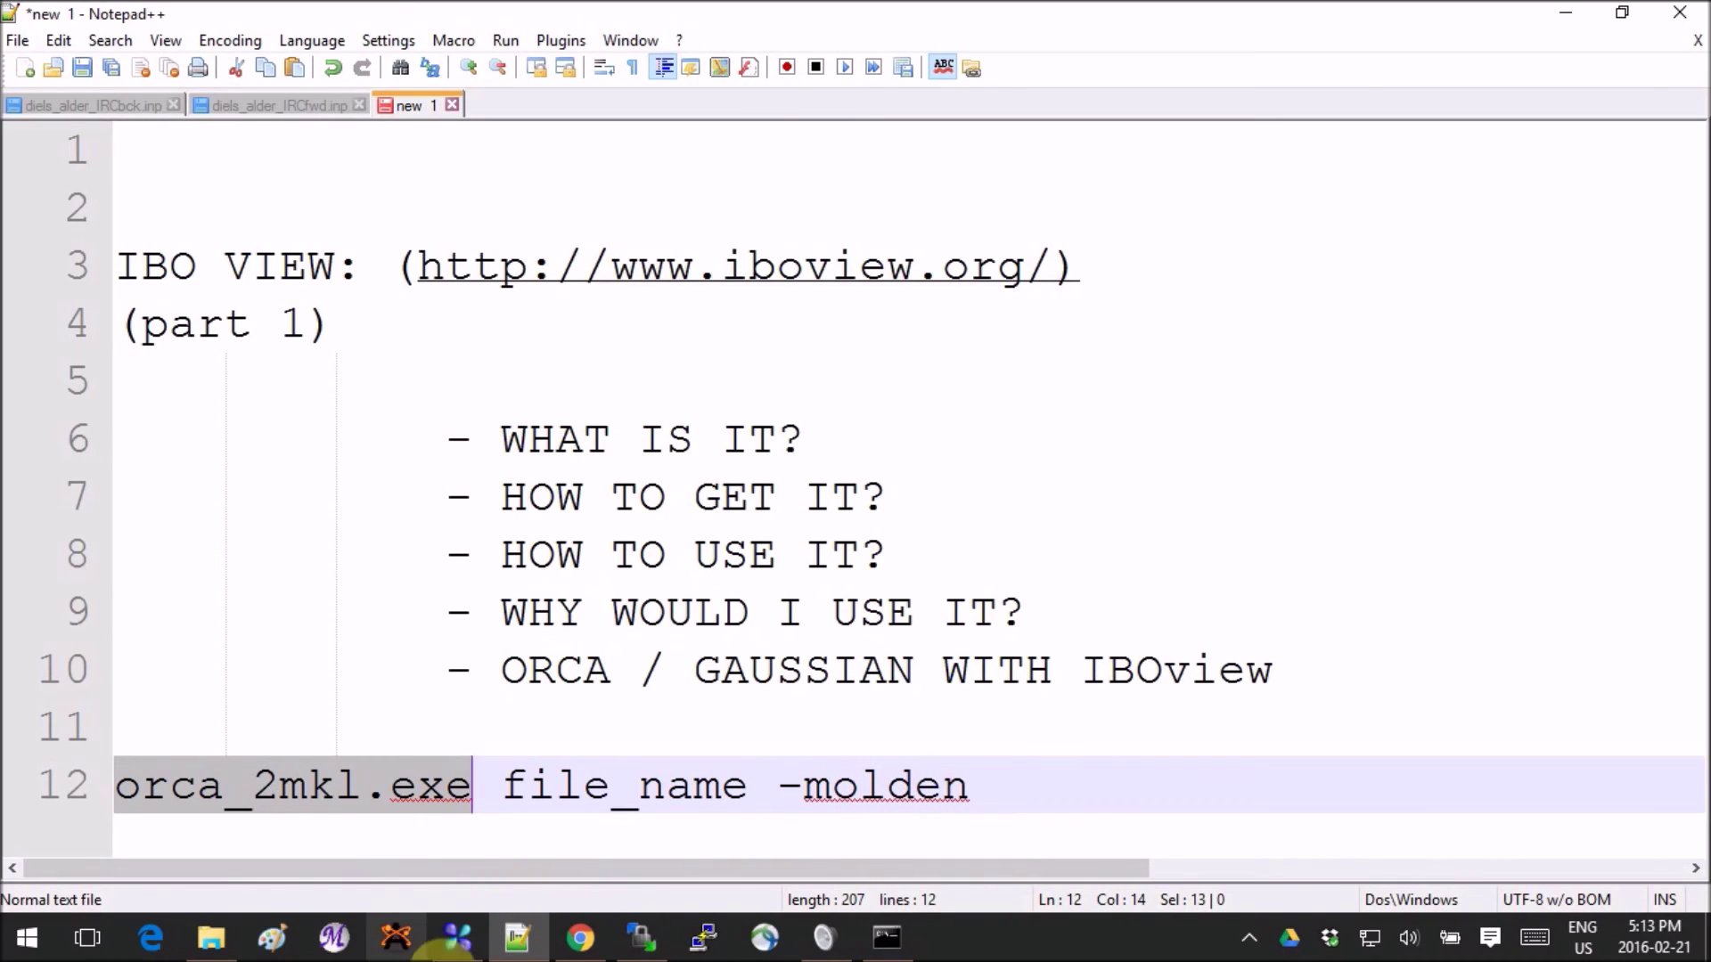
{"action": "double_click", "coordinate": [682, 795]}
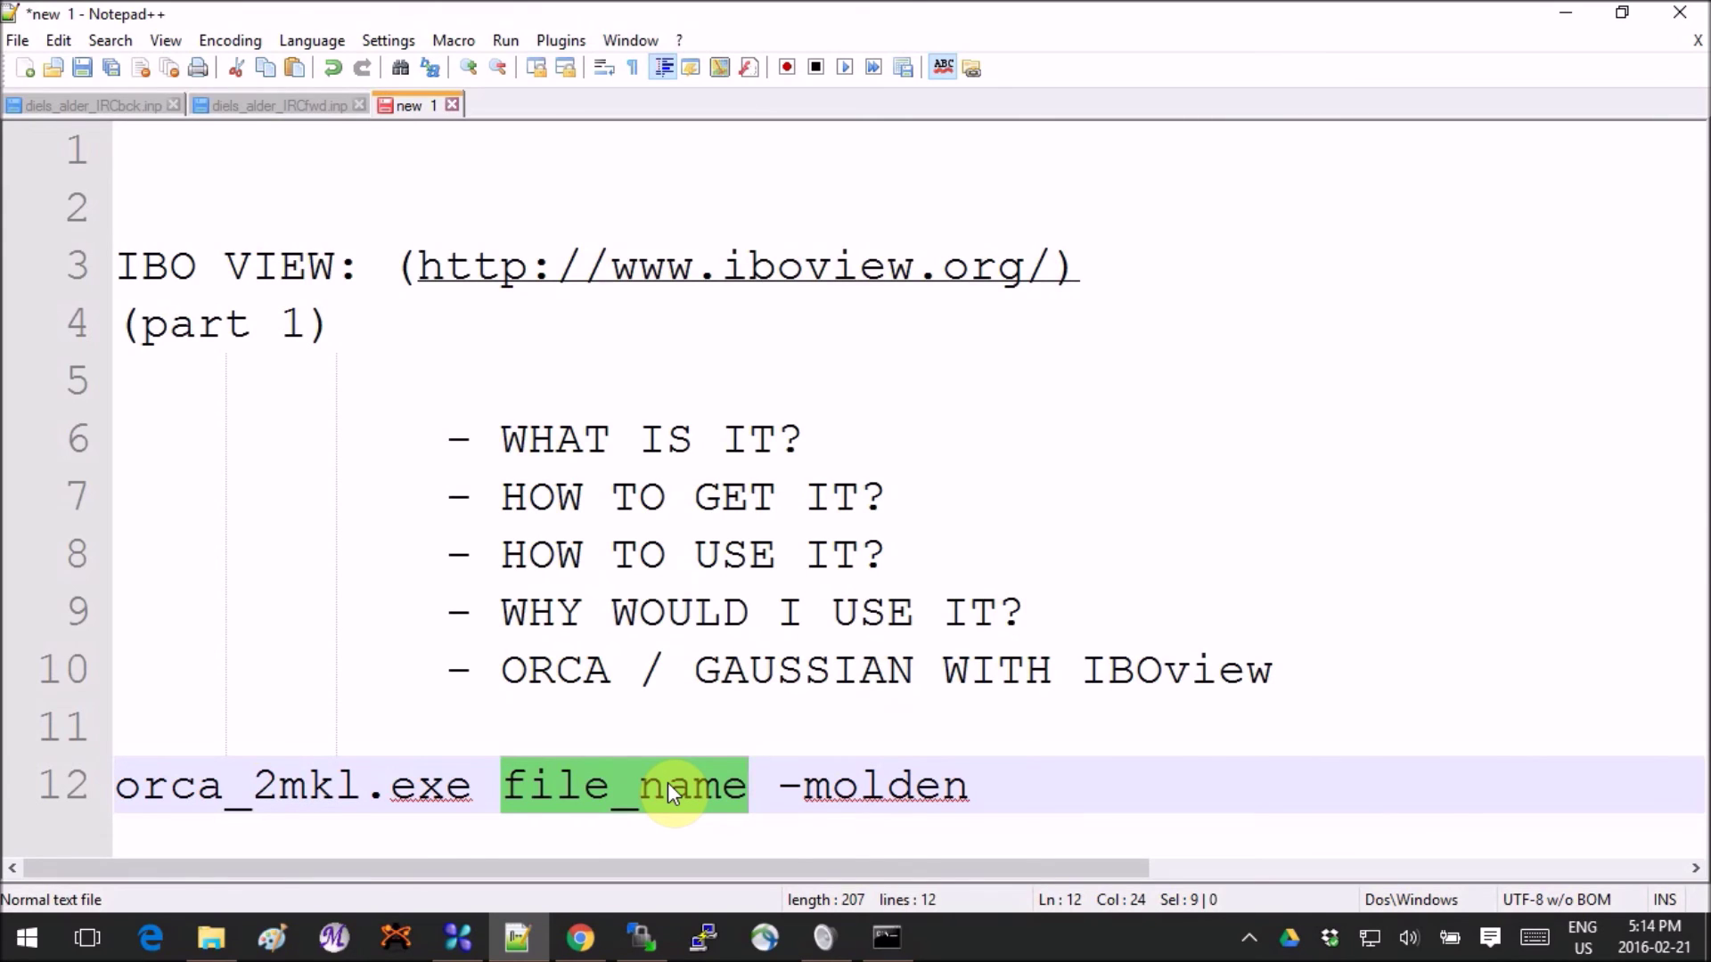
{"action": "mouse_move", "coordinate": [214, 944]}
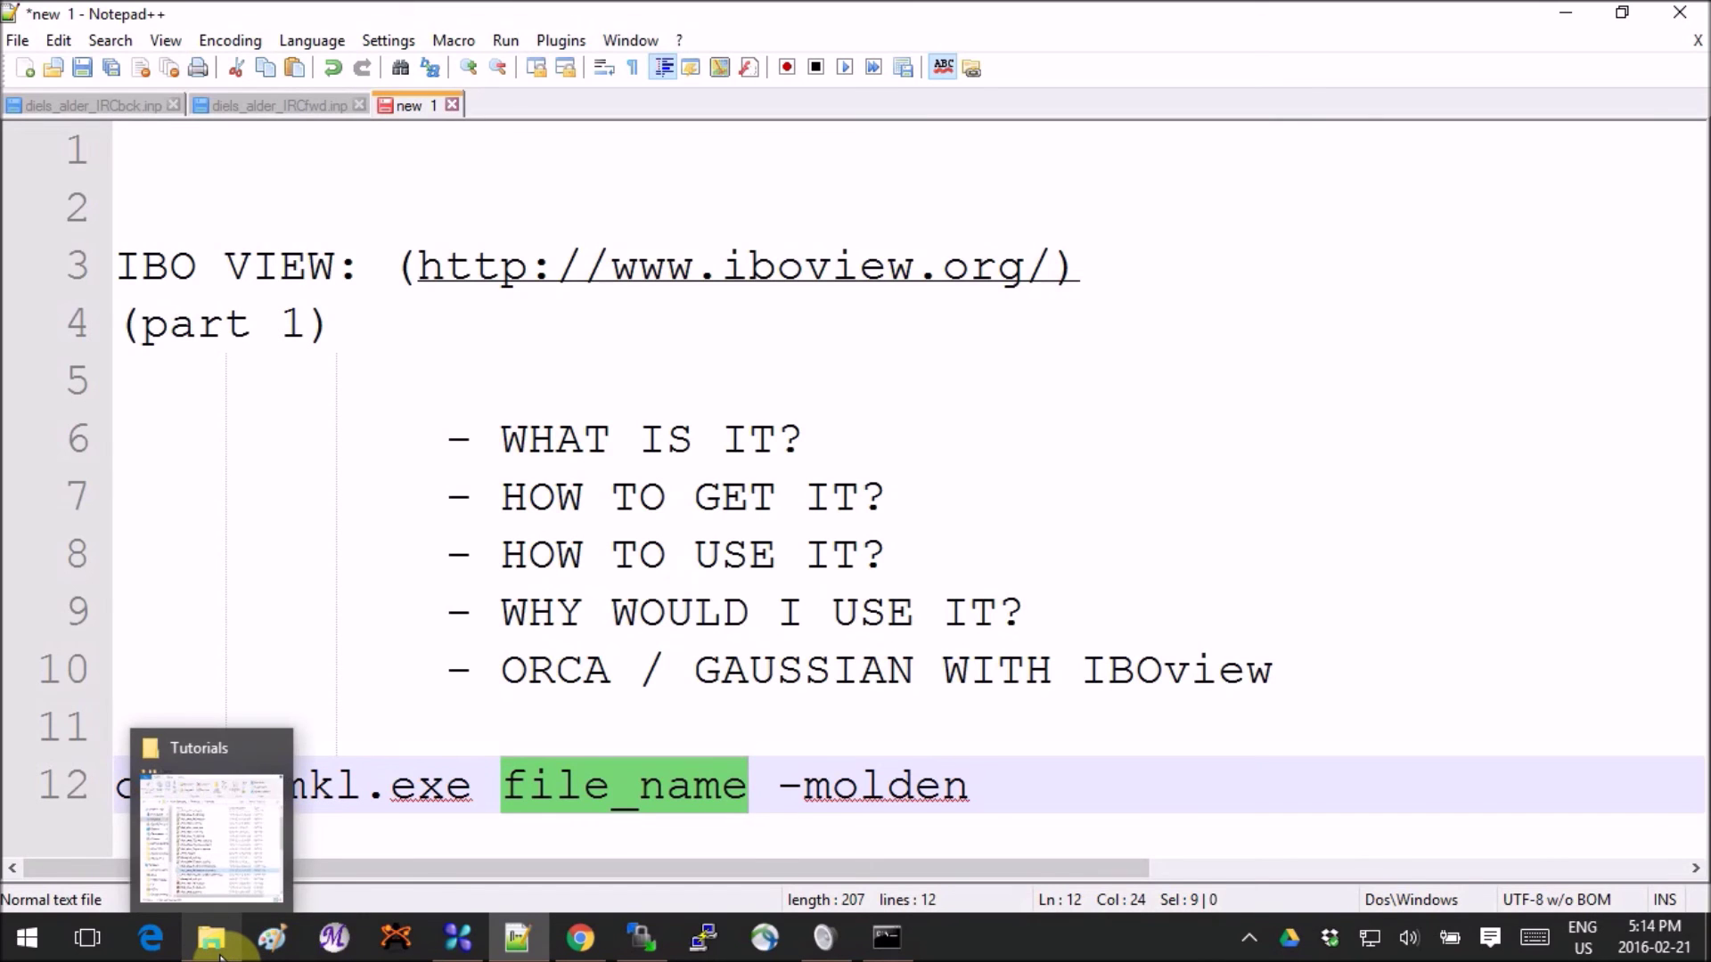
{"action": "left_click", "coordinate": [240, 812]}
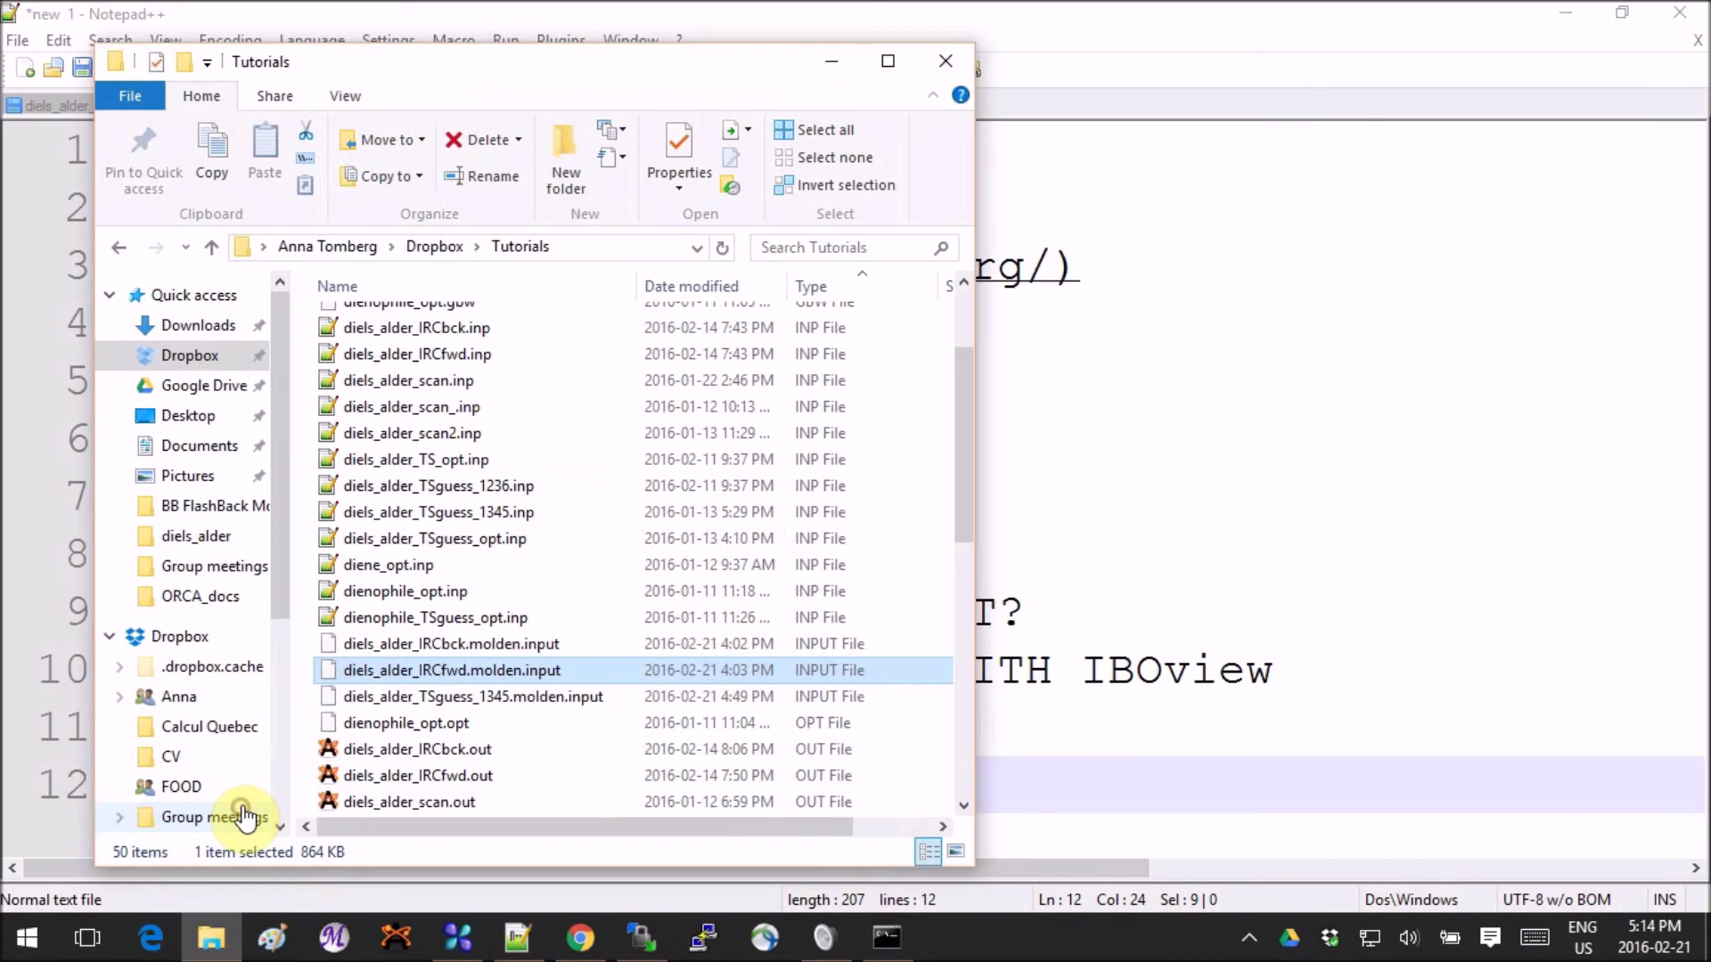
Step: Browse the Tutorials folder's .inp, .molden.input and .out files, then return to the Command Prompt
{"action": "left_click", "coordinate": [535, 617]}
{"action": "scroll", "coordinate": [539, 617], "scroll_direction": "up", "scroll_amount": 1}
{"action": "scroll", "coordinate": [540, 619], "scroll_direction": "up", "scroll_amount": 1}
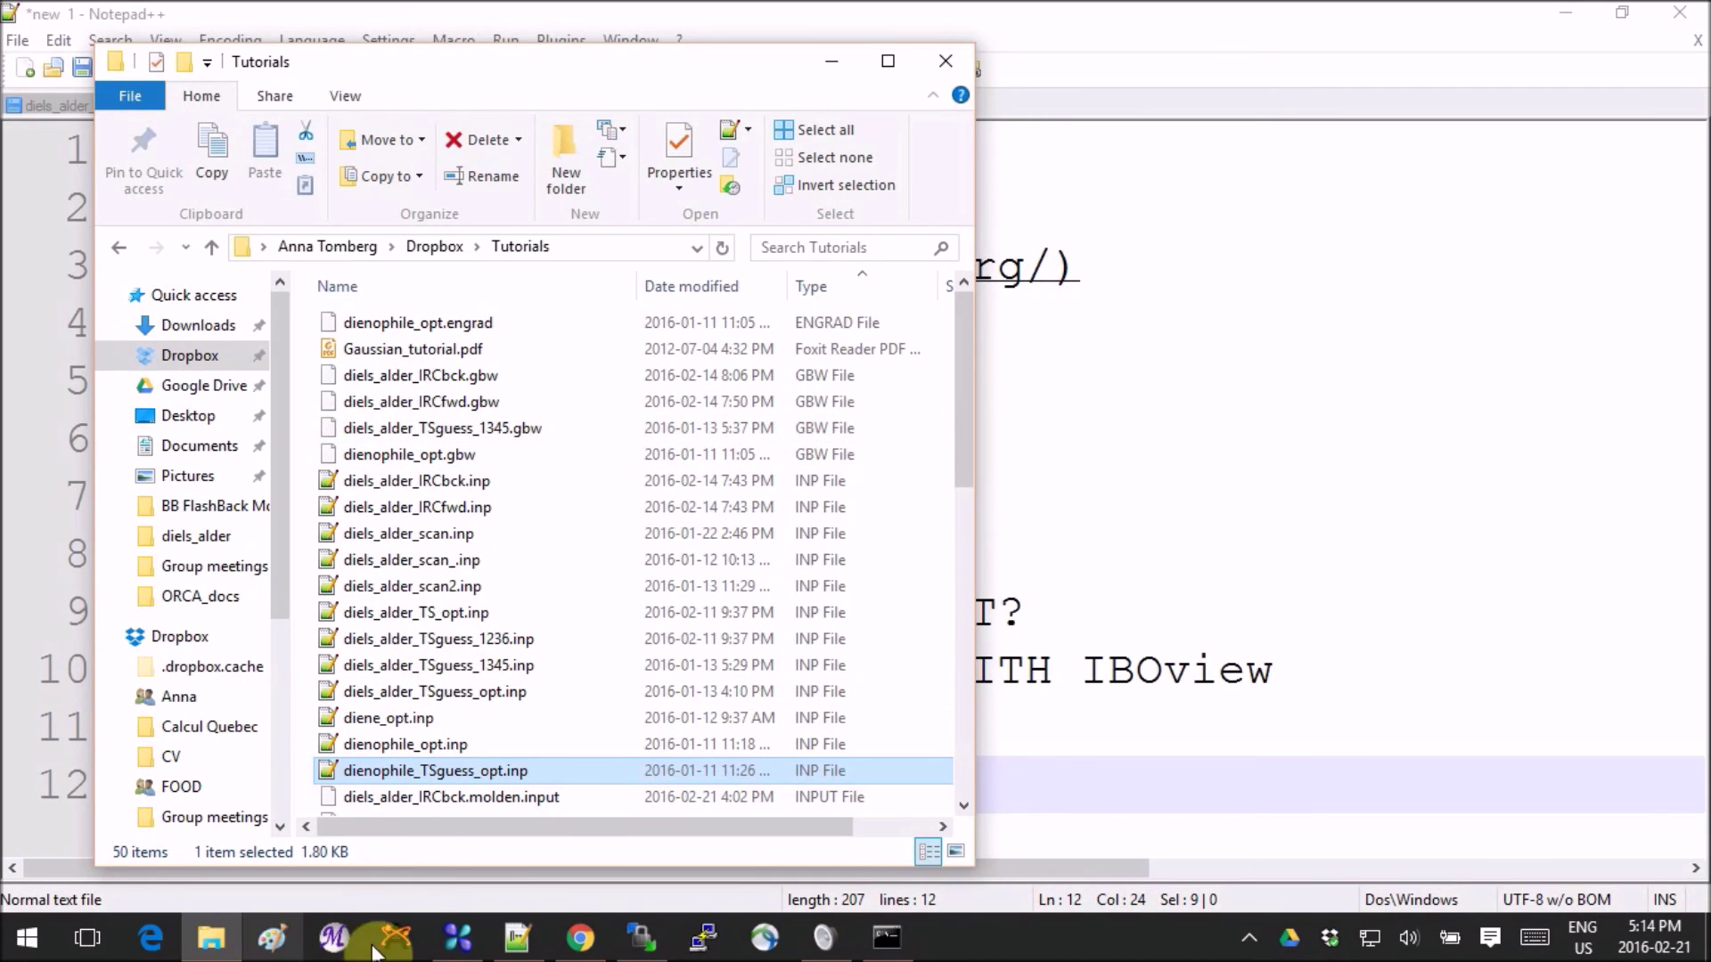
{"action": "left_click", "coordinate": [887, 937]}
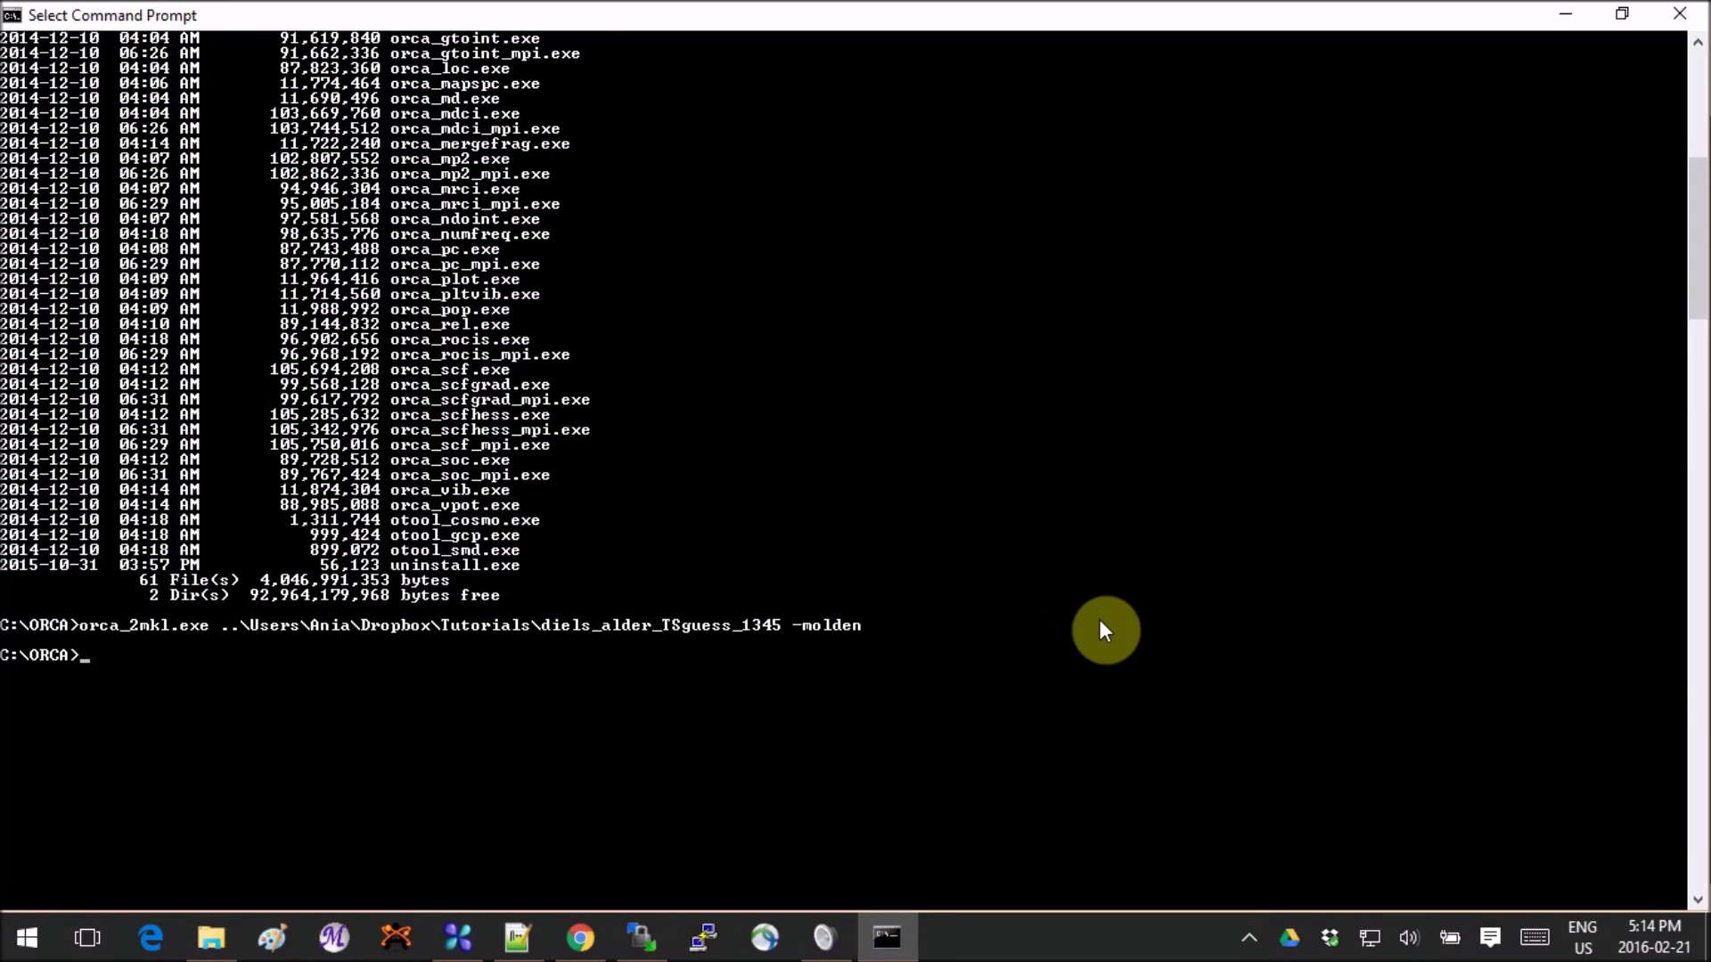
Step: Recall and rerun the orca_2mkl molden conversion of diels_alder_TSguess_1345, then minimize the console
{"action": "key", "text": "Up"}
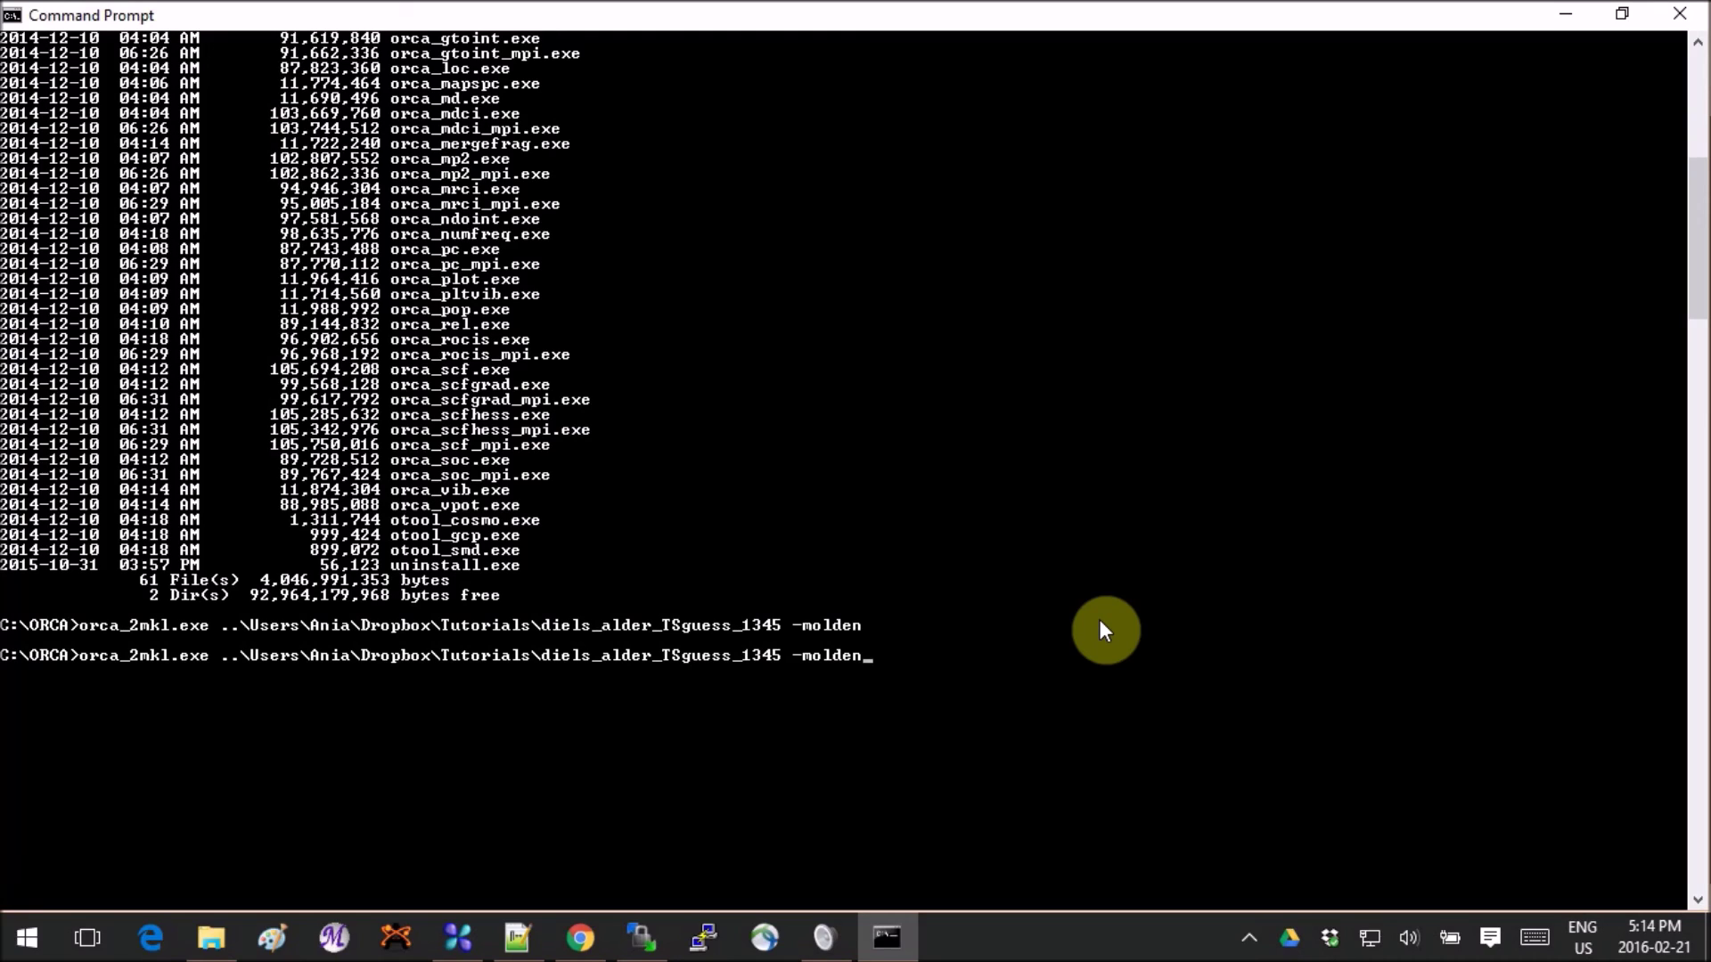
{"action": "key", "text": "Return"}
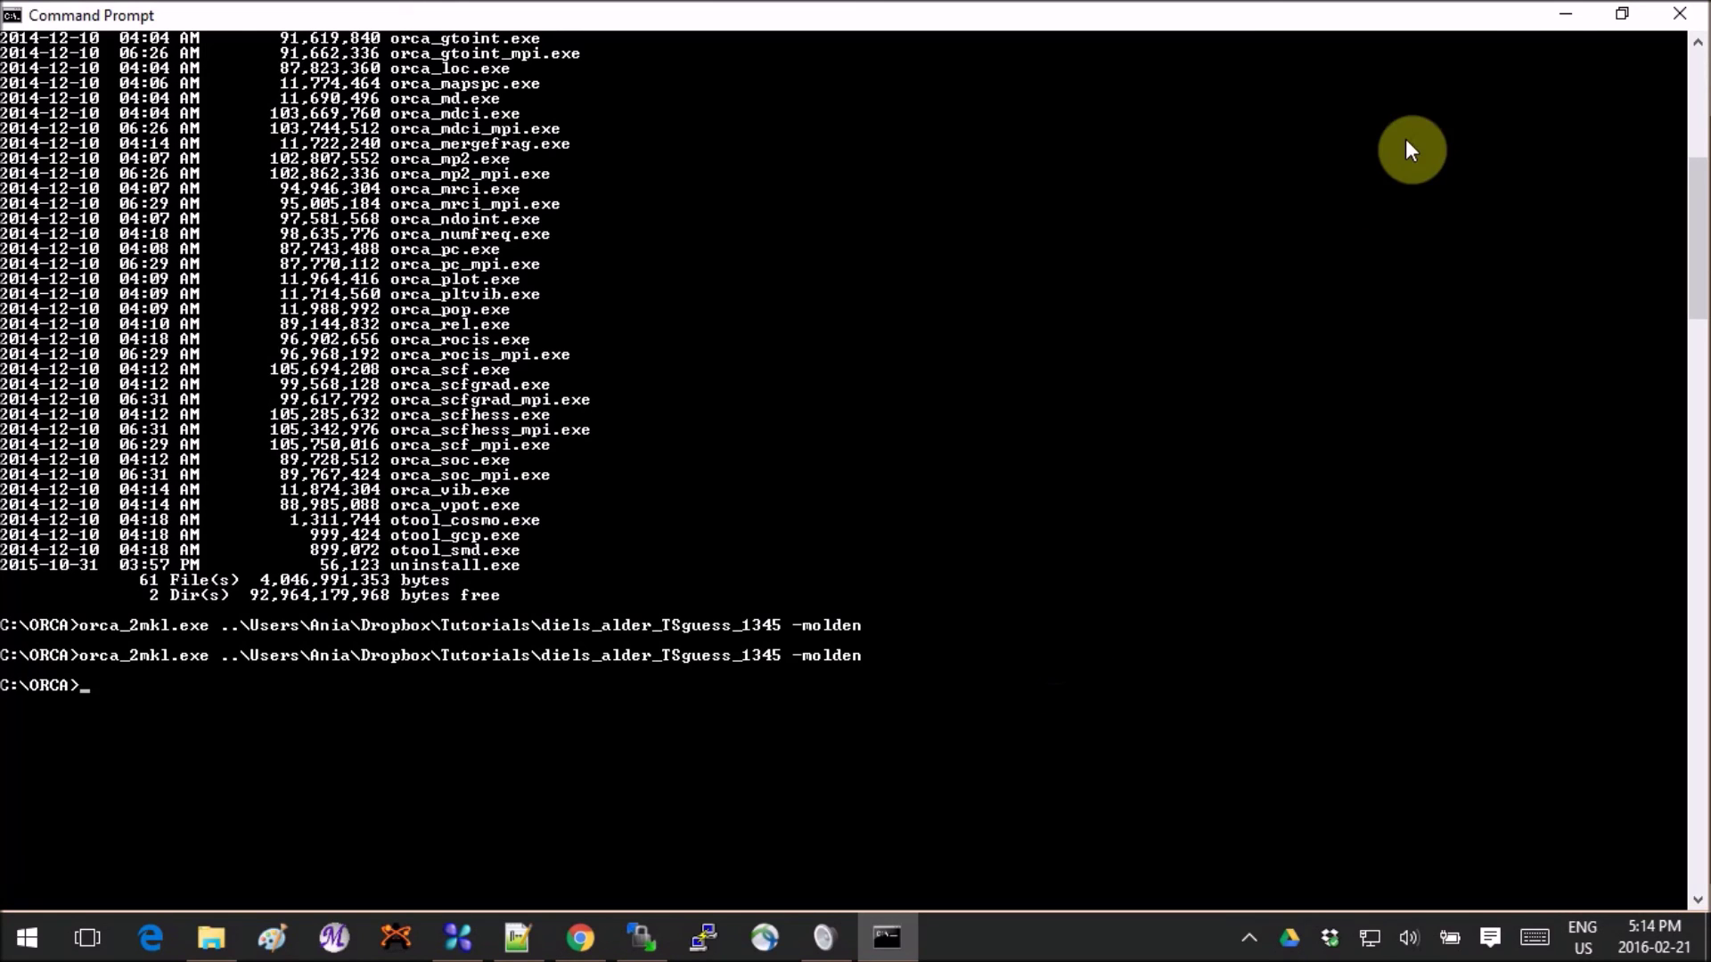
{"action": "left_click", "coordinate": [1561, 18]}
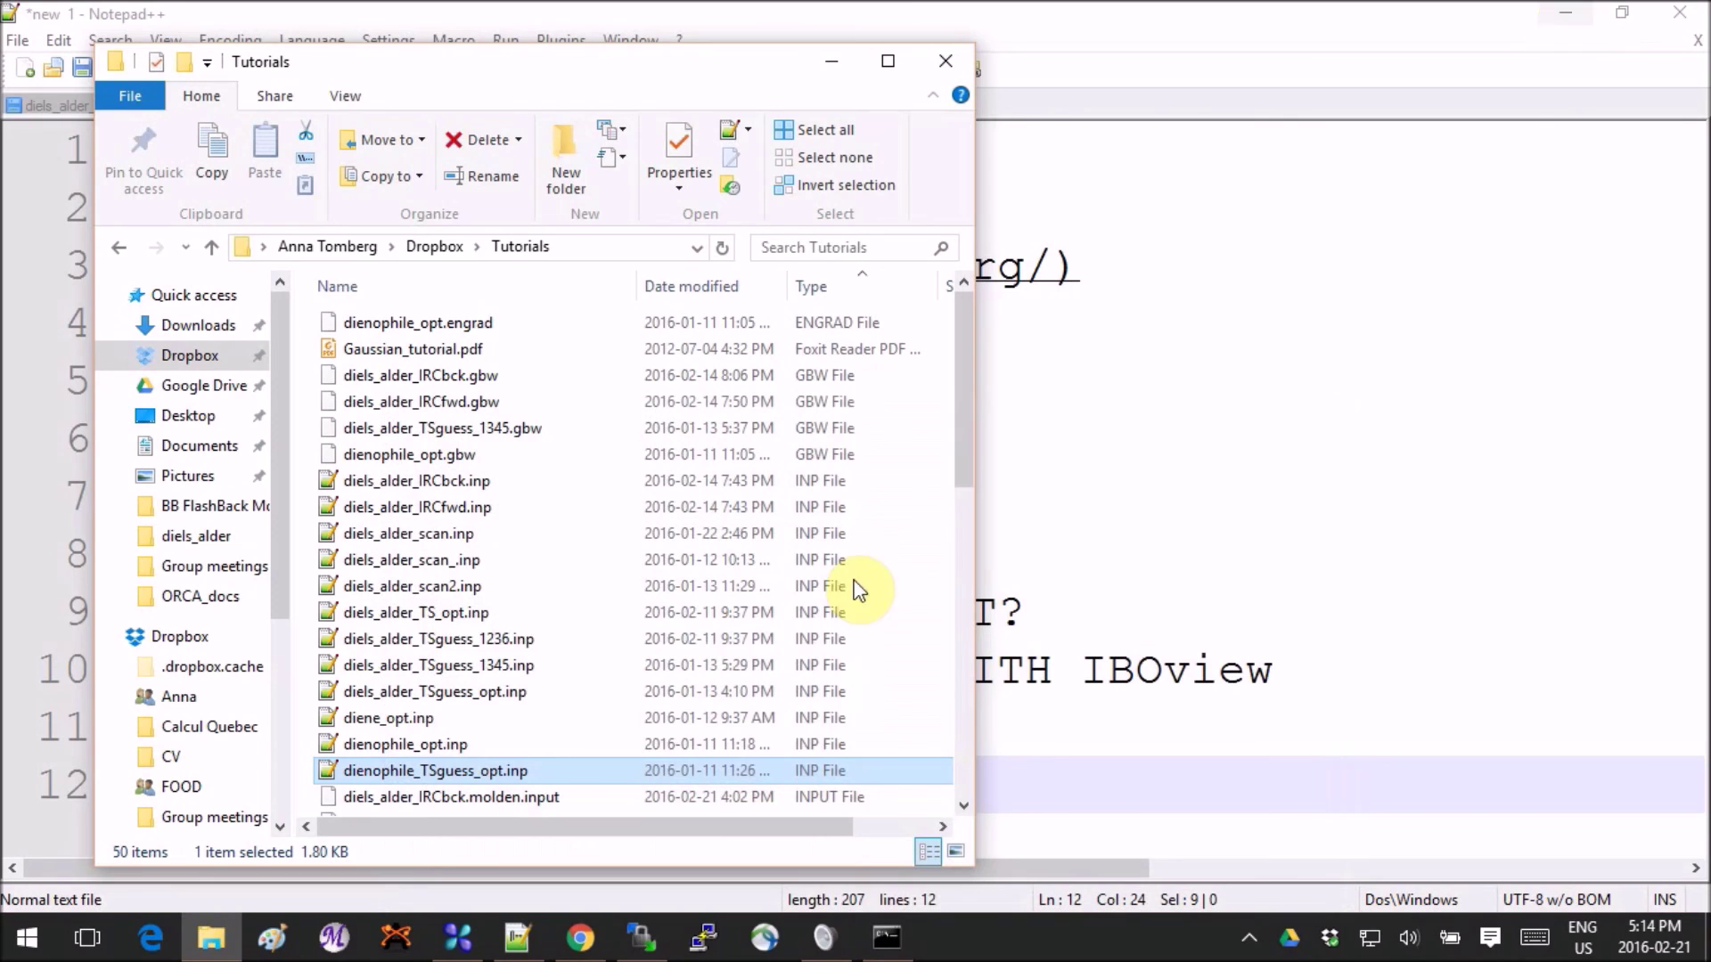
Step: Drag diels_alder_TSguess_1345.molden.input from the Tutorials folder onto IboView, then minimize Explorer
{"action": "left_click", "coordinate": [594, 641]}
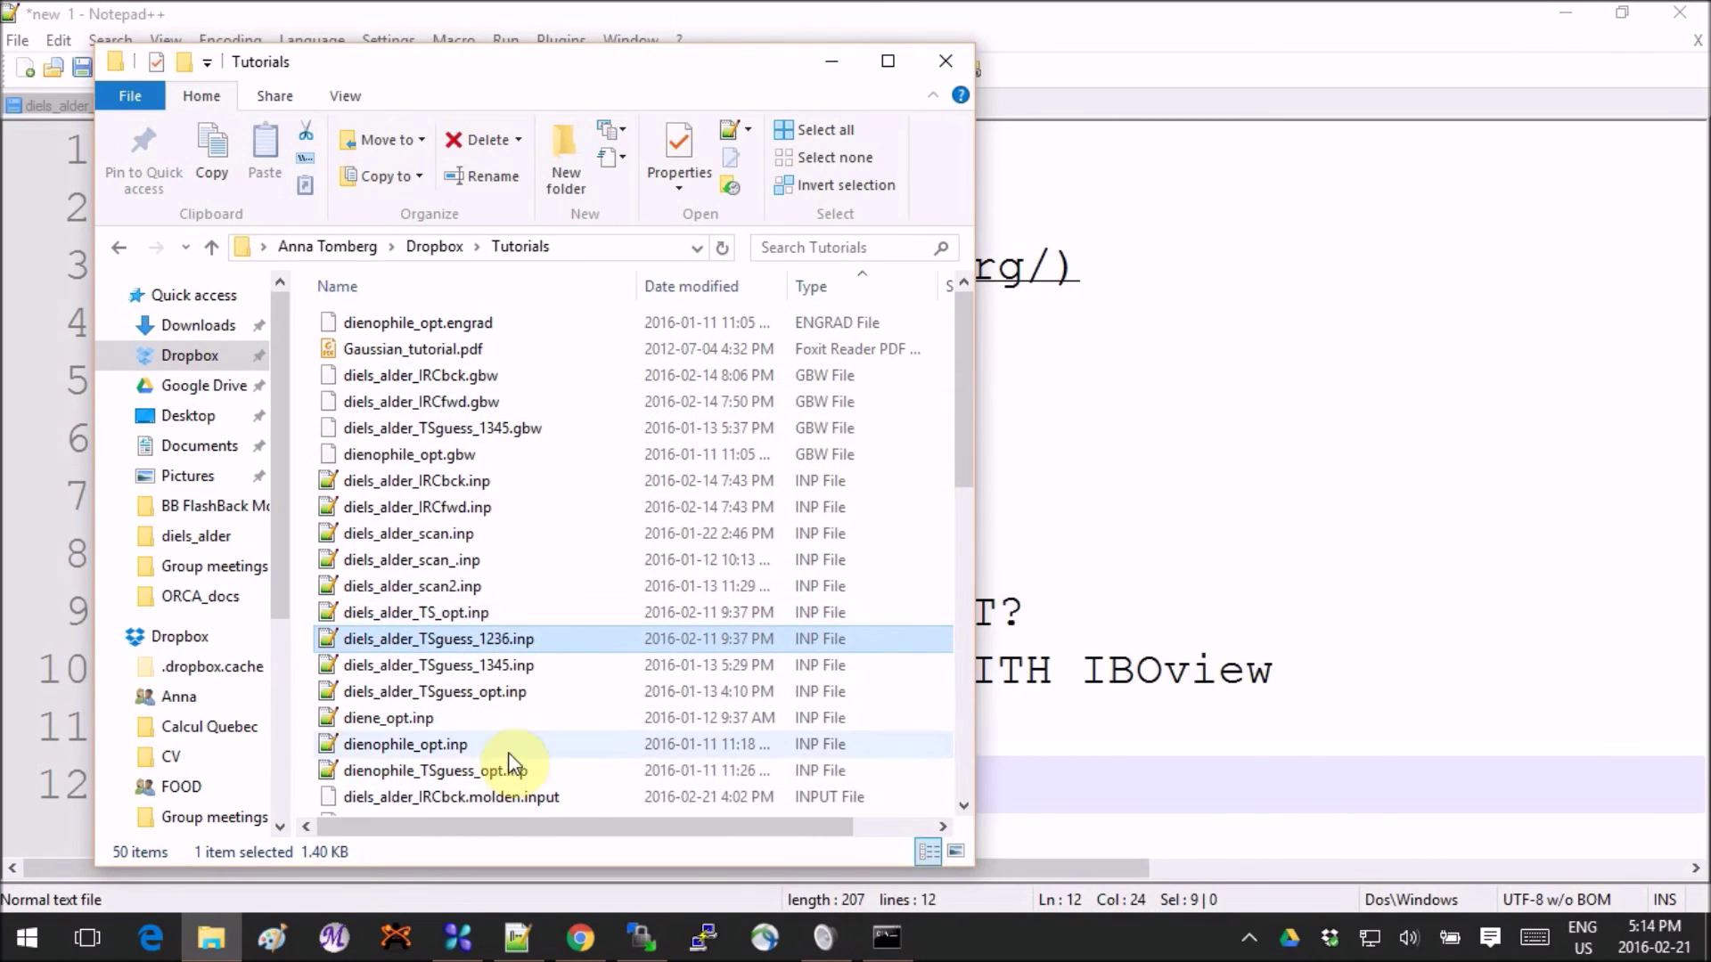
{"action": "left_click", "coordinate": [497, 800]}
{"action": "scroll", "coordinate": [534, 784], "scroll_direction": "down", "scroll_amount": 4}
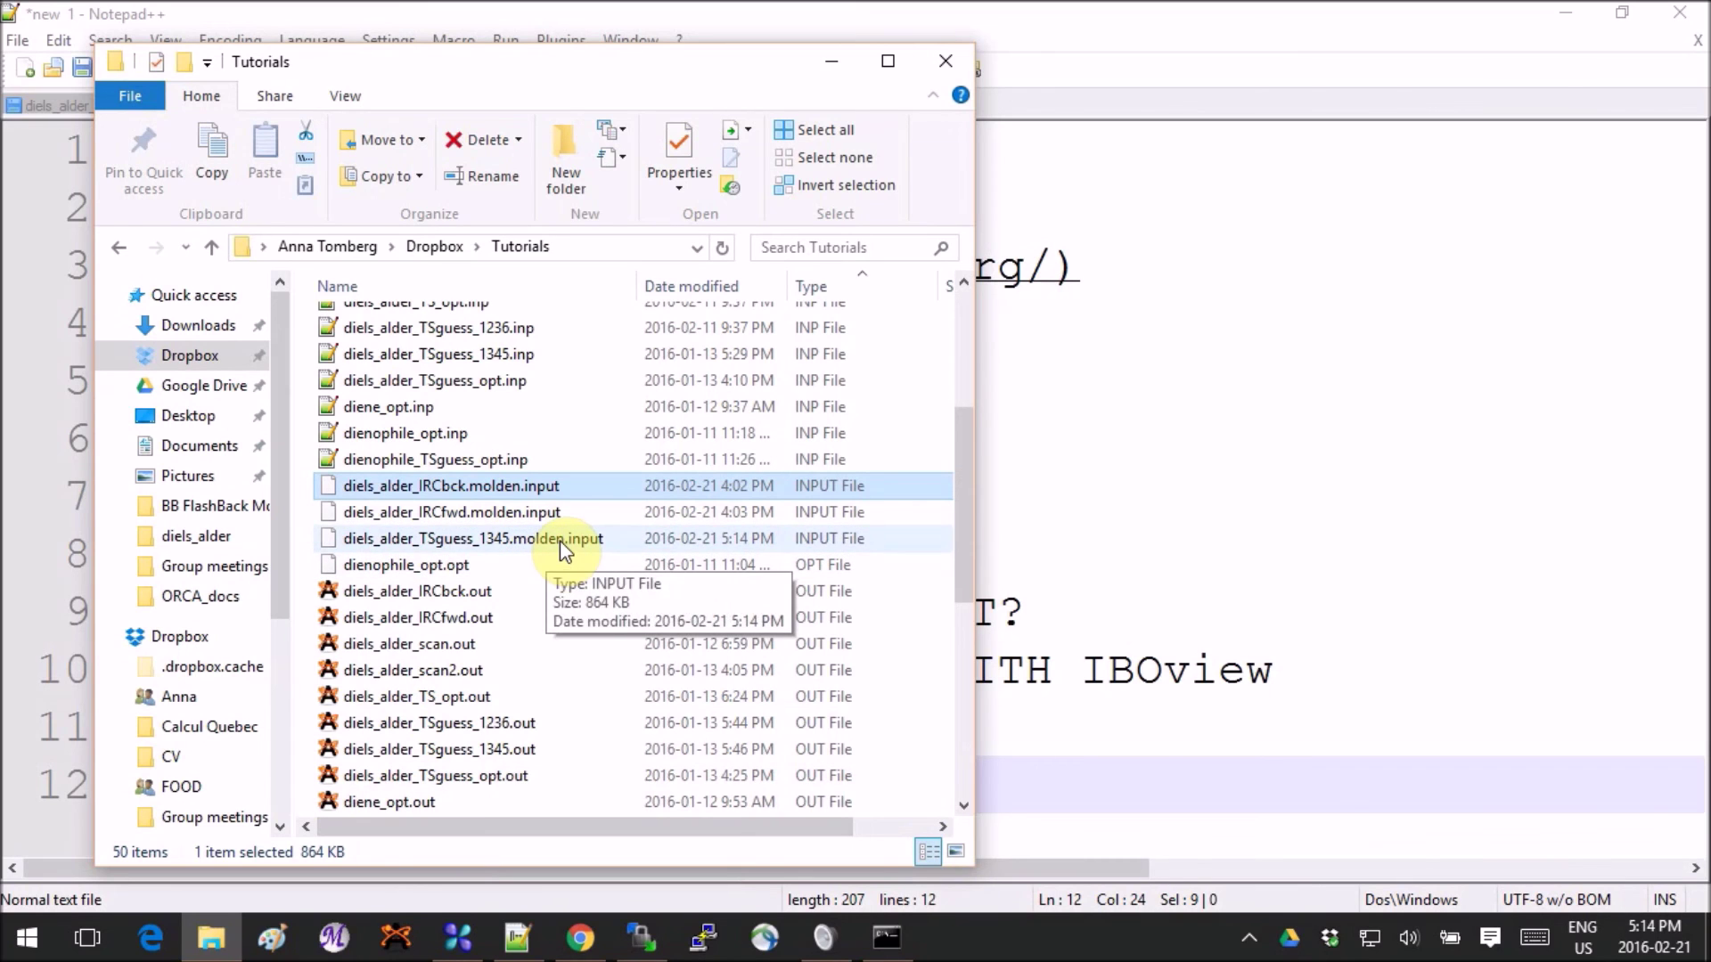
{"action": "left_click", "coordinate": [456, 938]}
{"action": "left_click", "coordinate": [211, 938]}
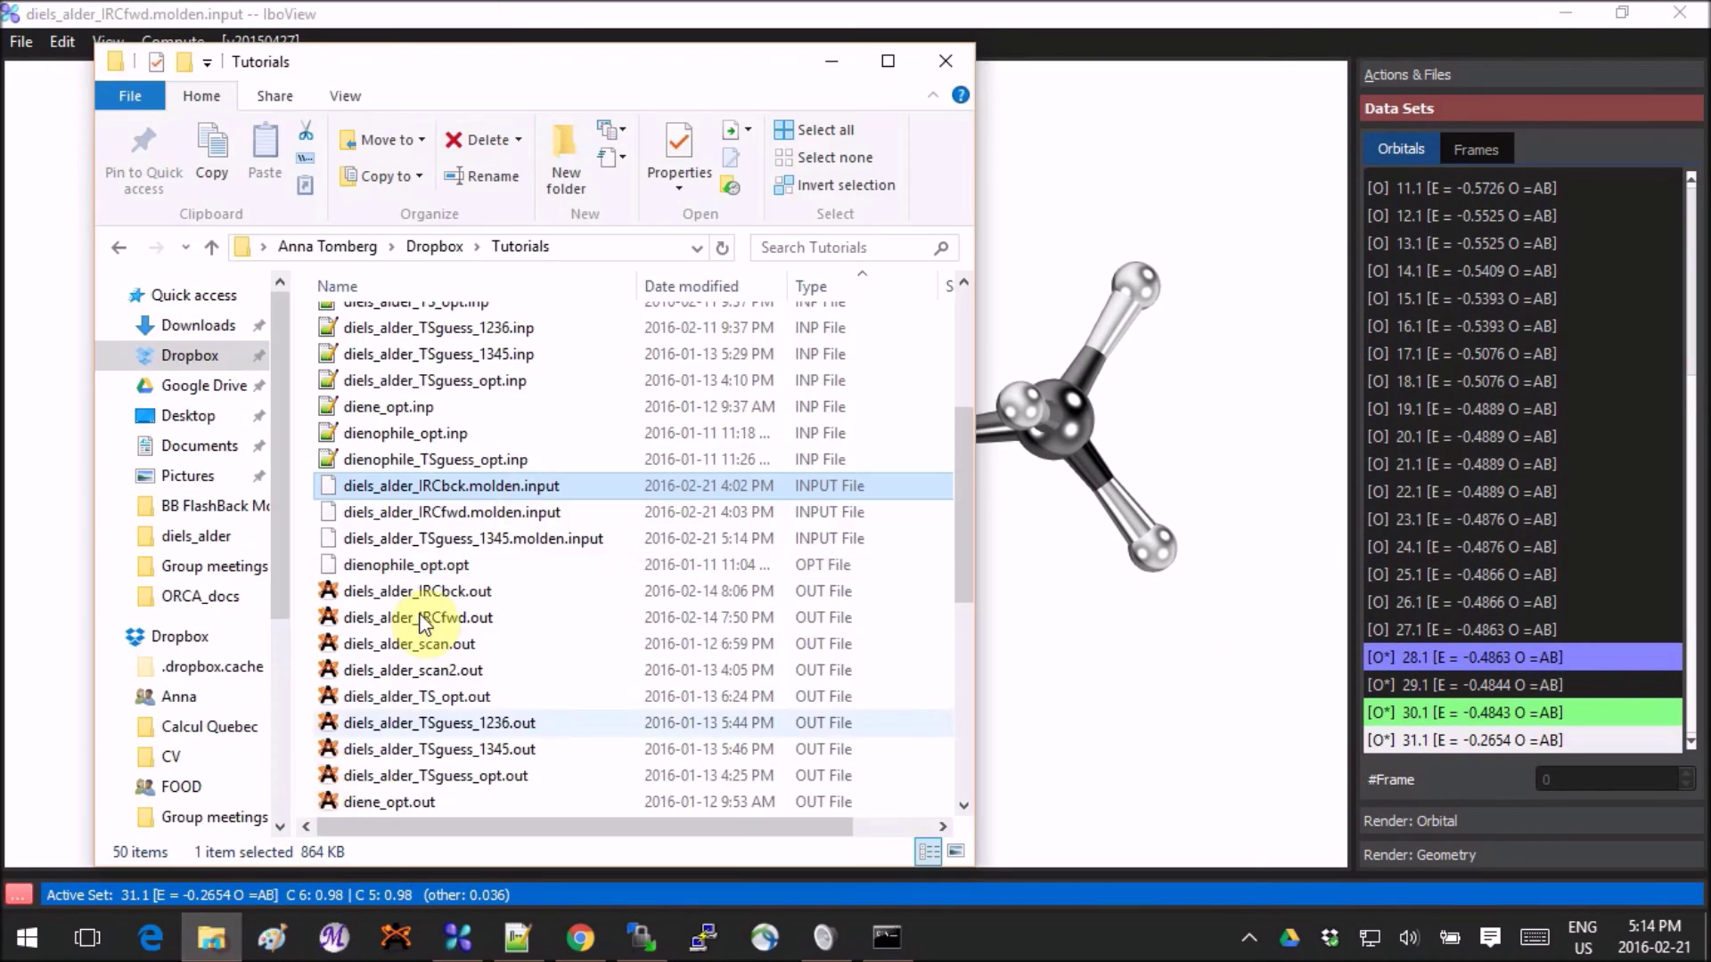
{"action": "left_click_drag", "start_coordinate": [535, 538], "coordinate": [1099, 558]}
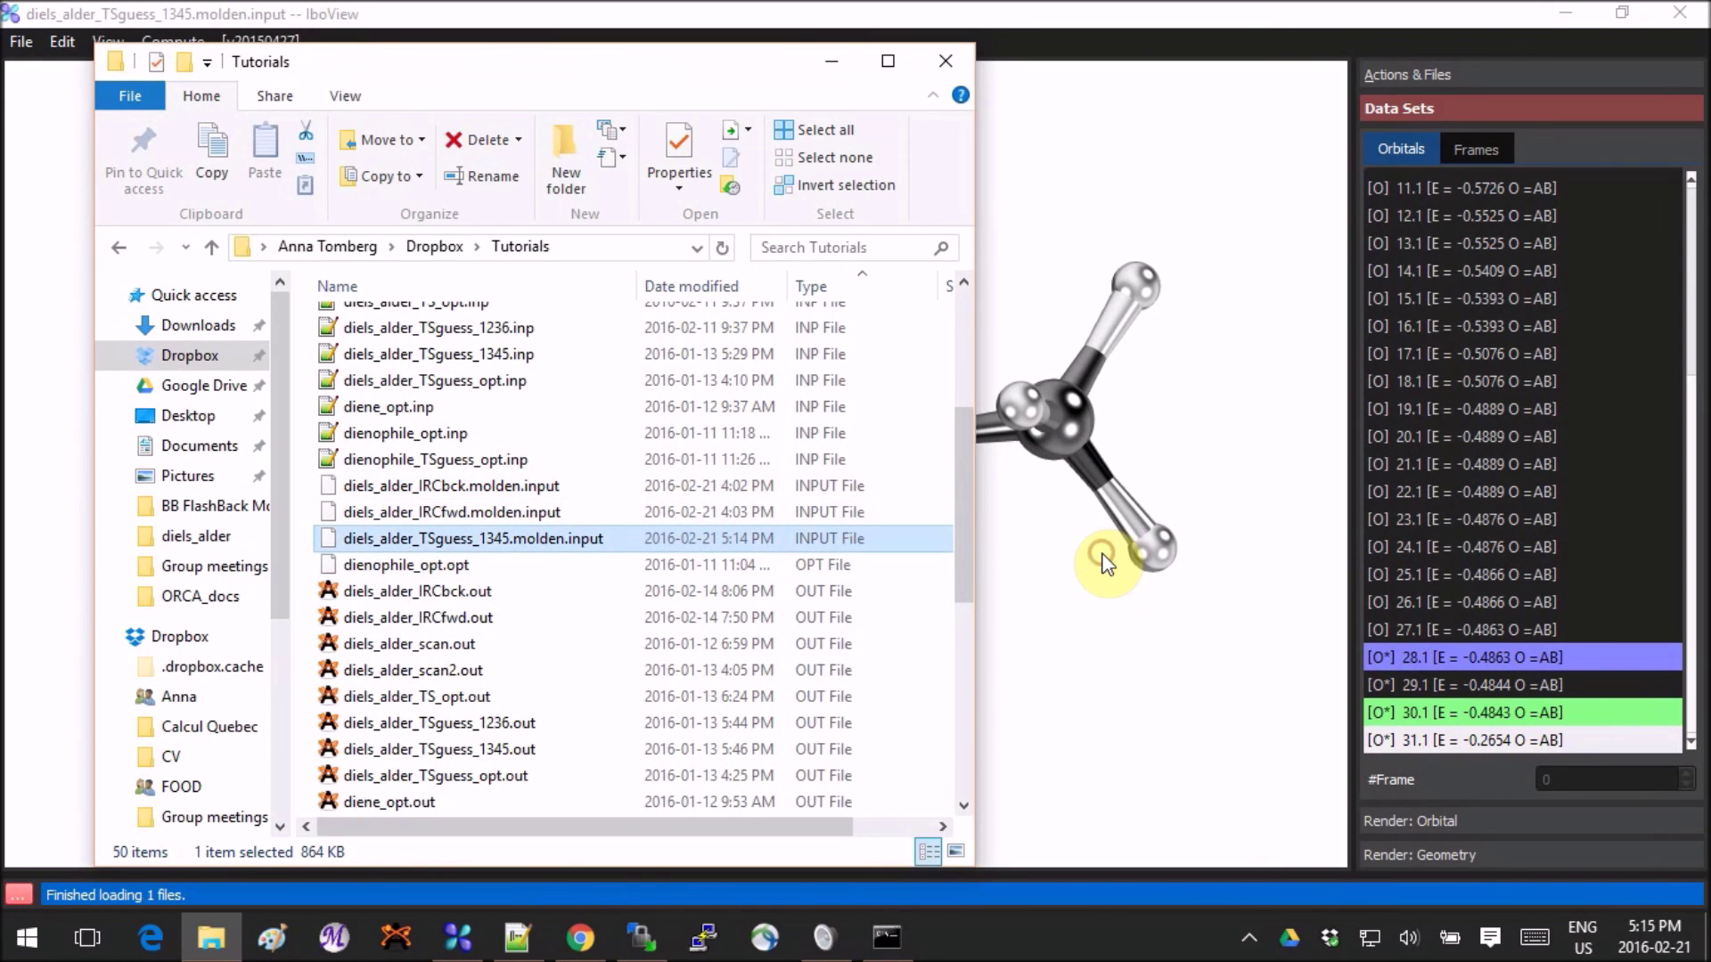
{"action": "left_click", "coordinate": [821, 62]}
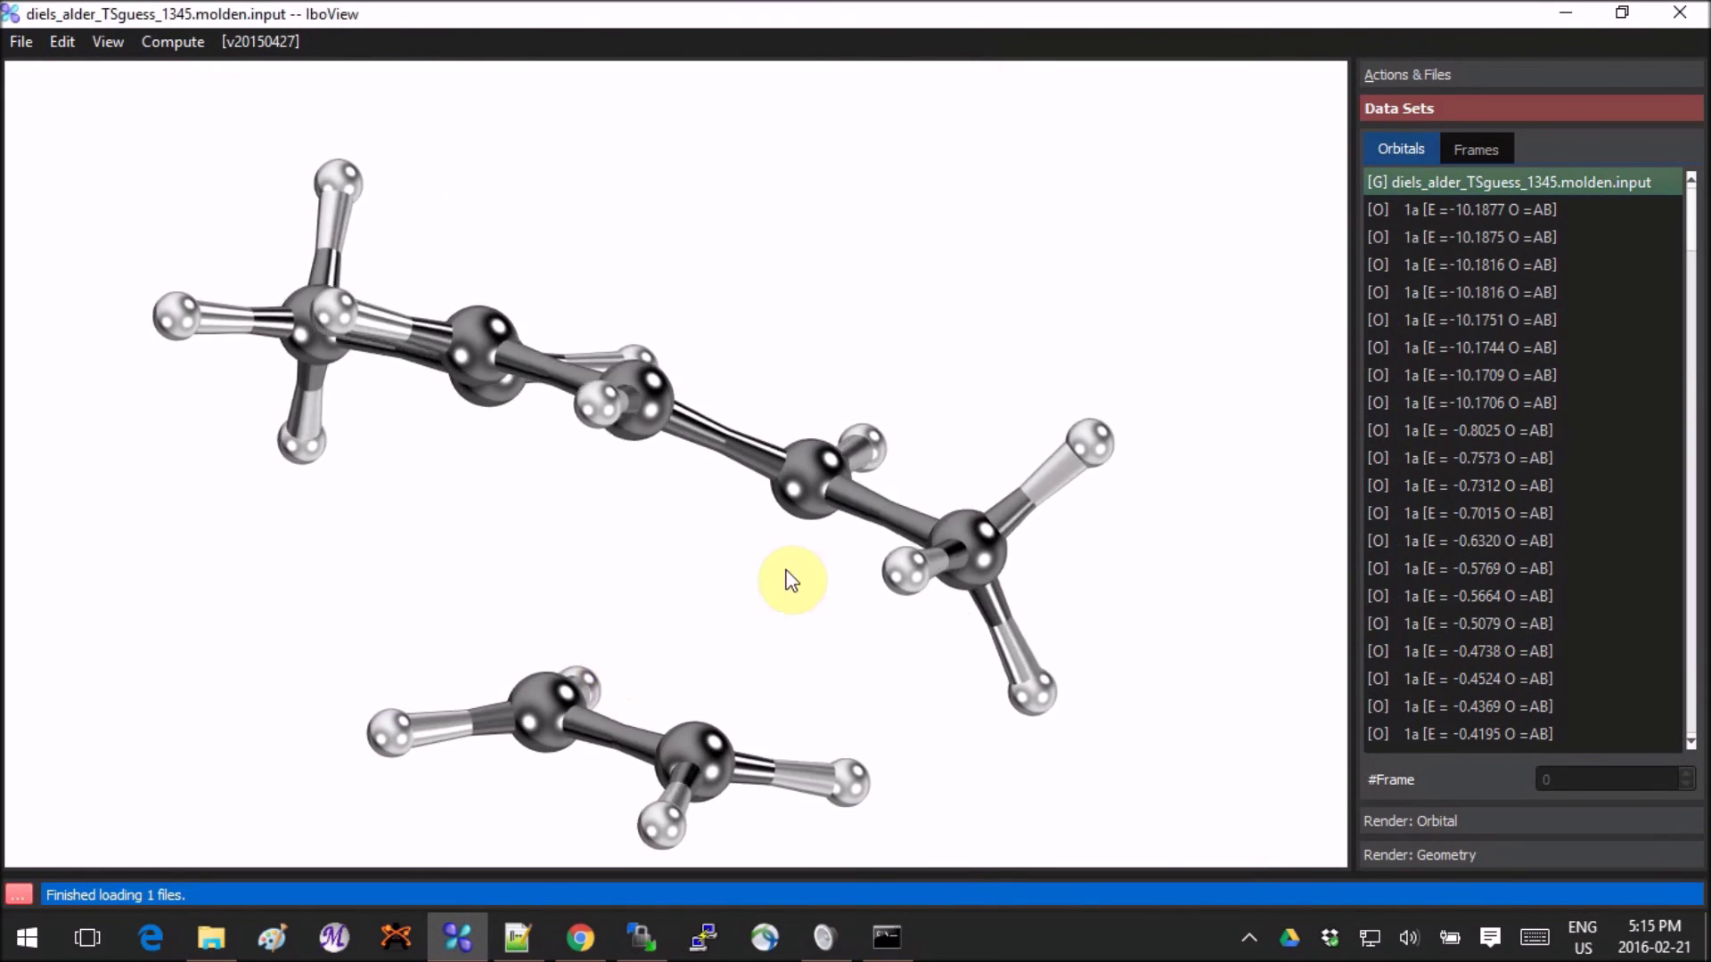
Step: Select the E = -0.2103 orbital in the Orbitals list and rotate to view its isosurface
{"action": "left_click_drag", "start_coordinate": [717, 787], "coordinate": [789, 521]}
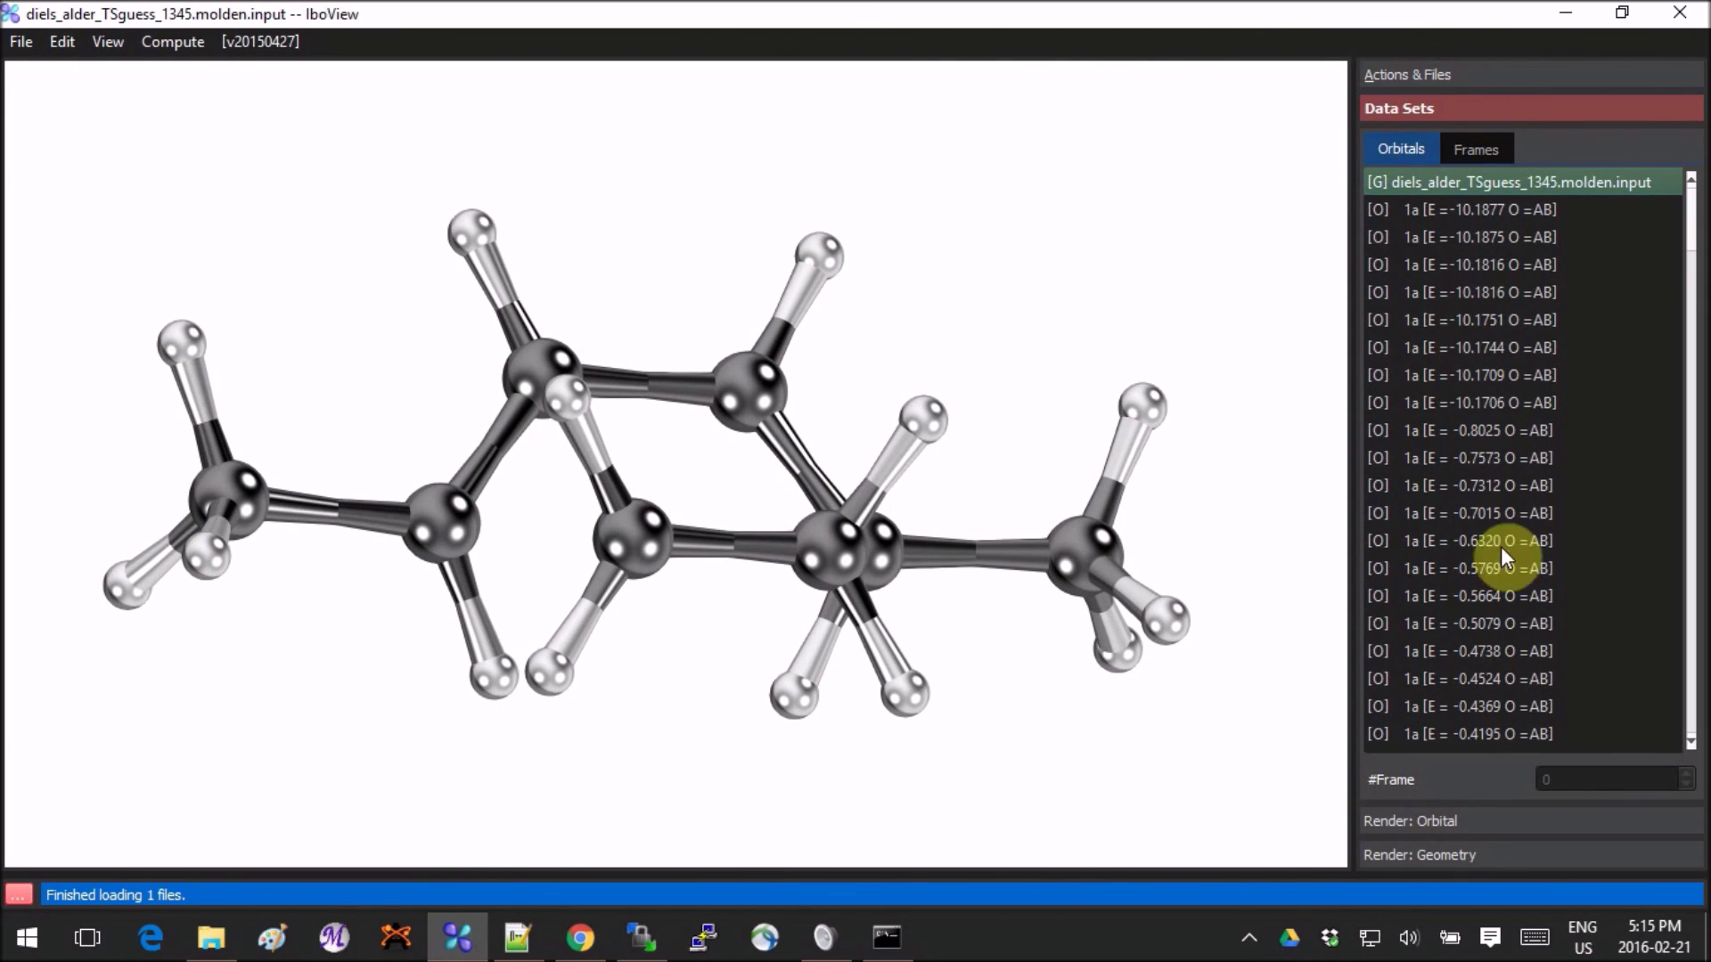
{"action": "left_click", "coordinate": [1515, 567]}
{"action": "scroll", "coordinate": [1582, 651], "scroll_direction": "down", "scroll_amount": 4}
{"action": "scroll", "coordinate": [1582, 651], "scroll_direction": "down", "scroll_amount": 2}
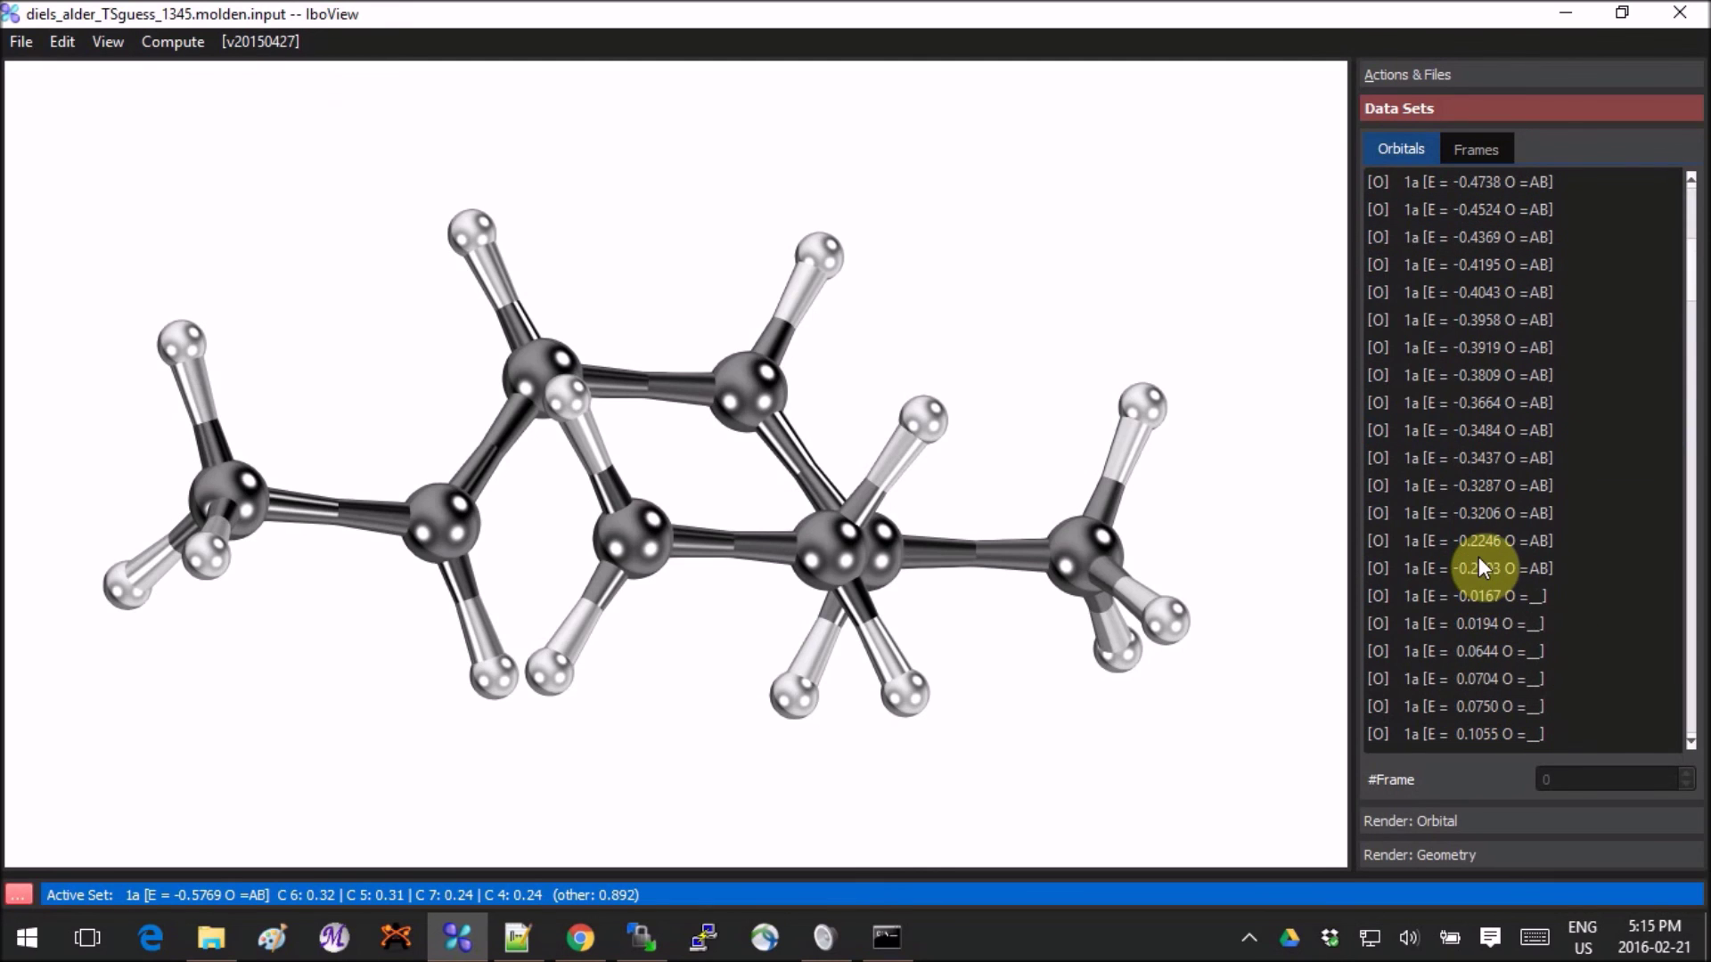
{"action": "left_click", "coordinate": [1478, 562]}
{"action": "left_click_drag", "start_coordinate": [1055, 691], "coordinate": [199, 279]}
Step: Apply the 'extra shiny' View preset and rotate to examine the orbital's purple and blue lobes
{"action": "left_click", "coordinate": [62, 41]}
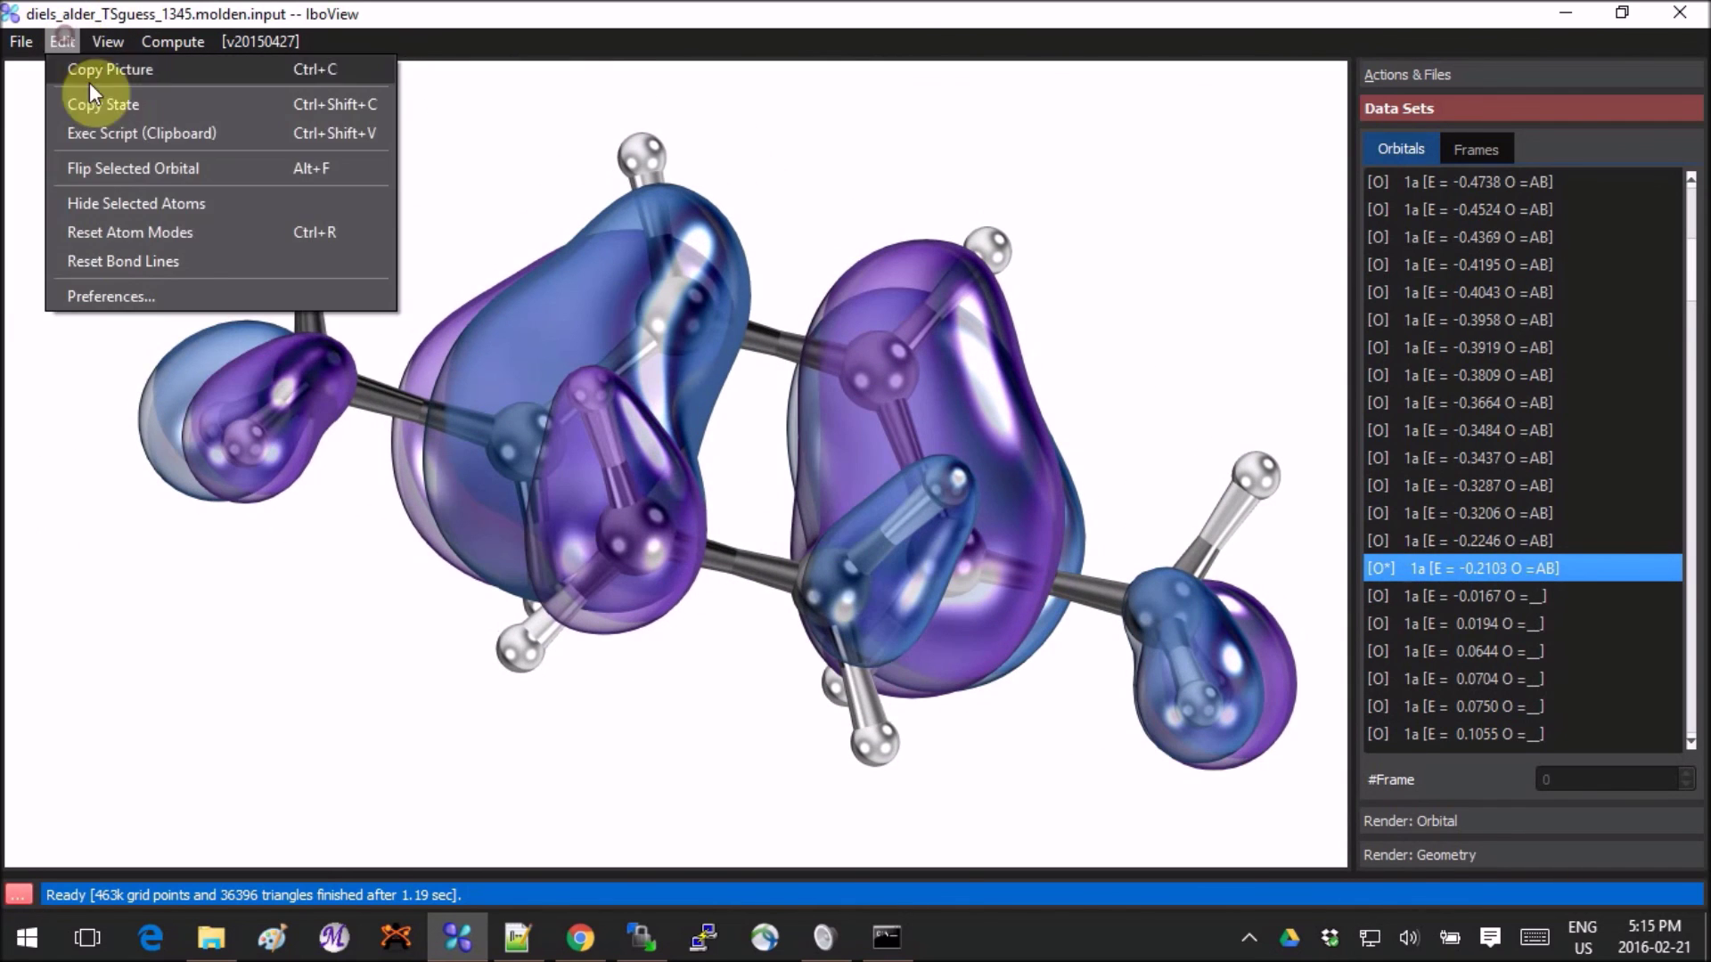
{"action": "mouse_move", "coordinate": [120, 36]}
{"action": "left_click", "coordinate": [169, 405]}
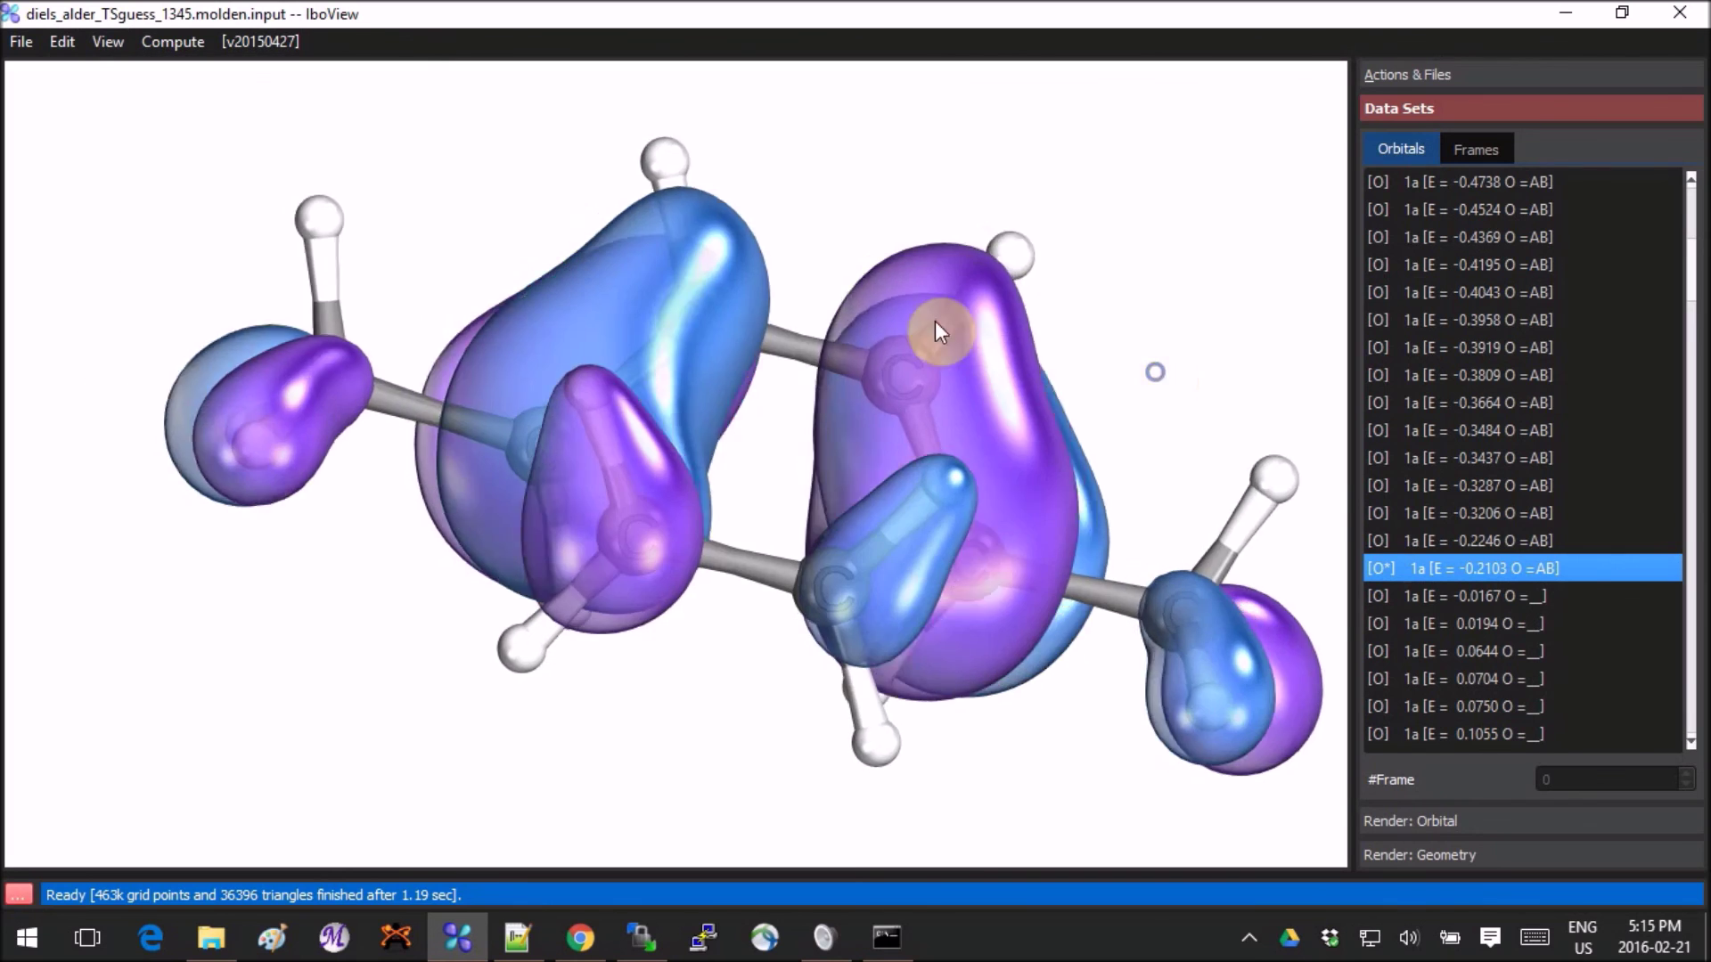
{"action": "left_click_drag", "start_coordinate": [935, 331], "coordinate": [1251, 462]}
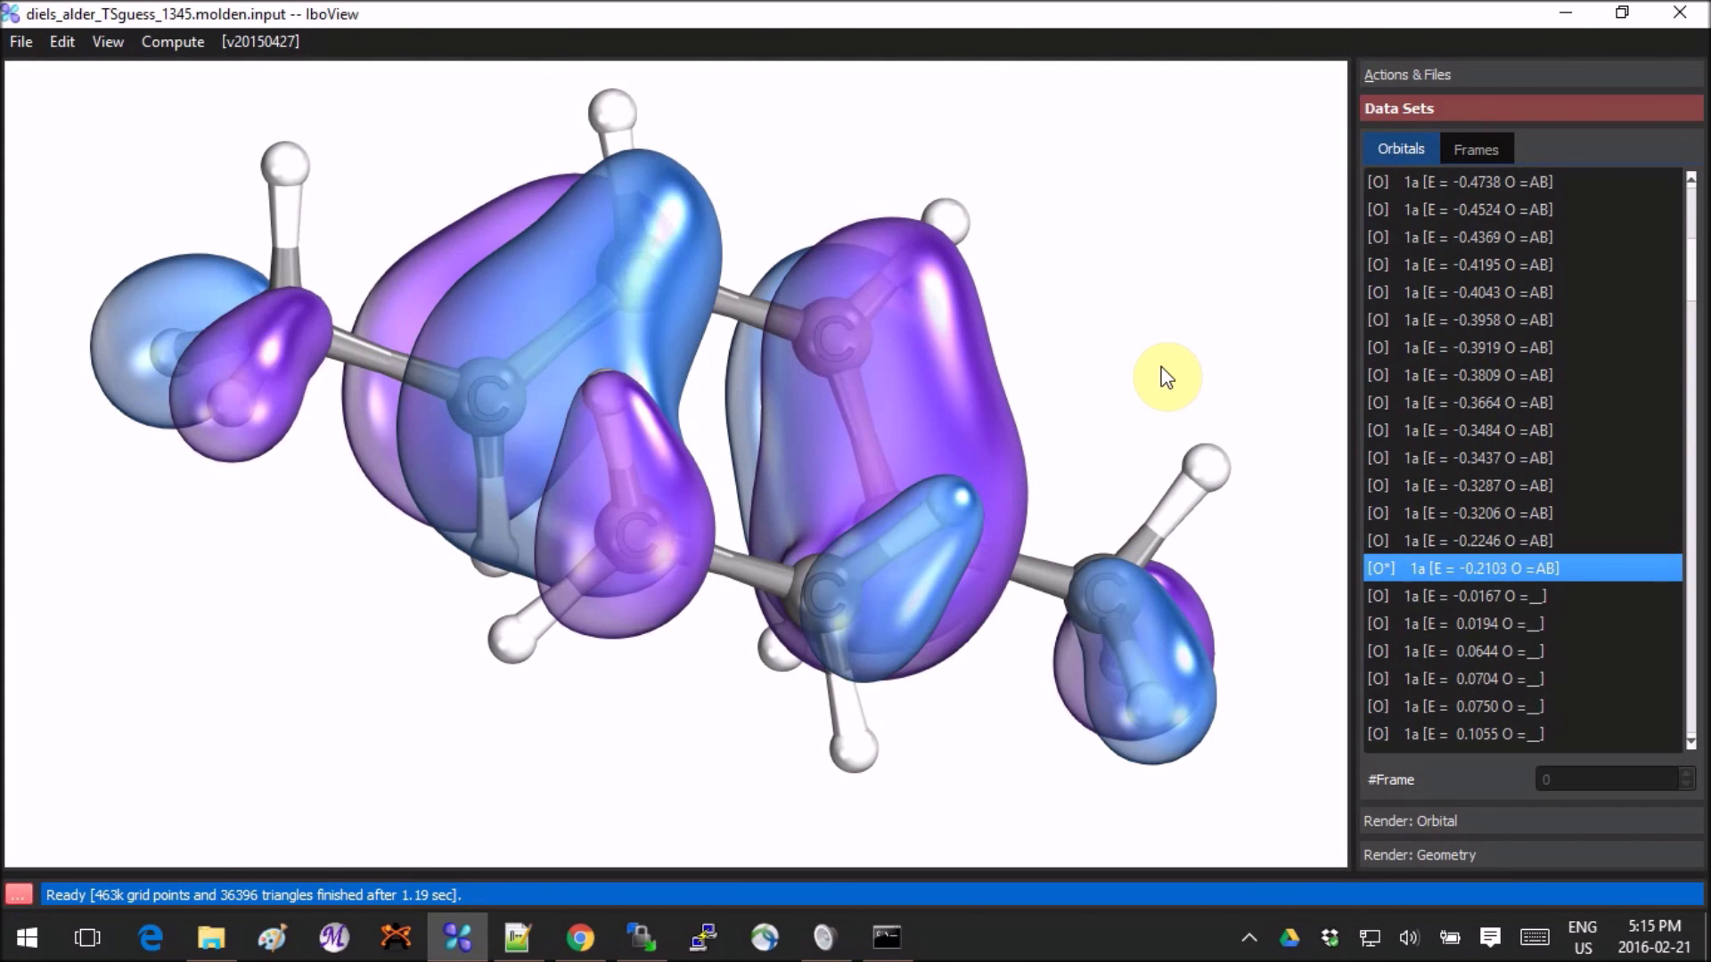
{"action": "left_click_drag", "start_coordinate": [1165, 377], "coordinate": [1015, 303]}
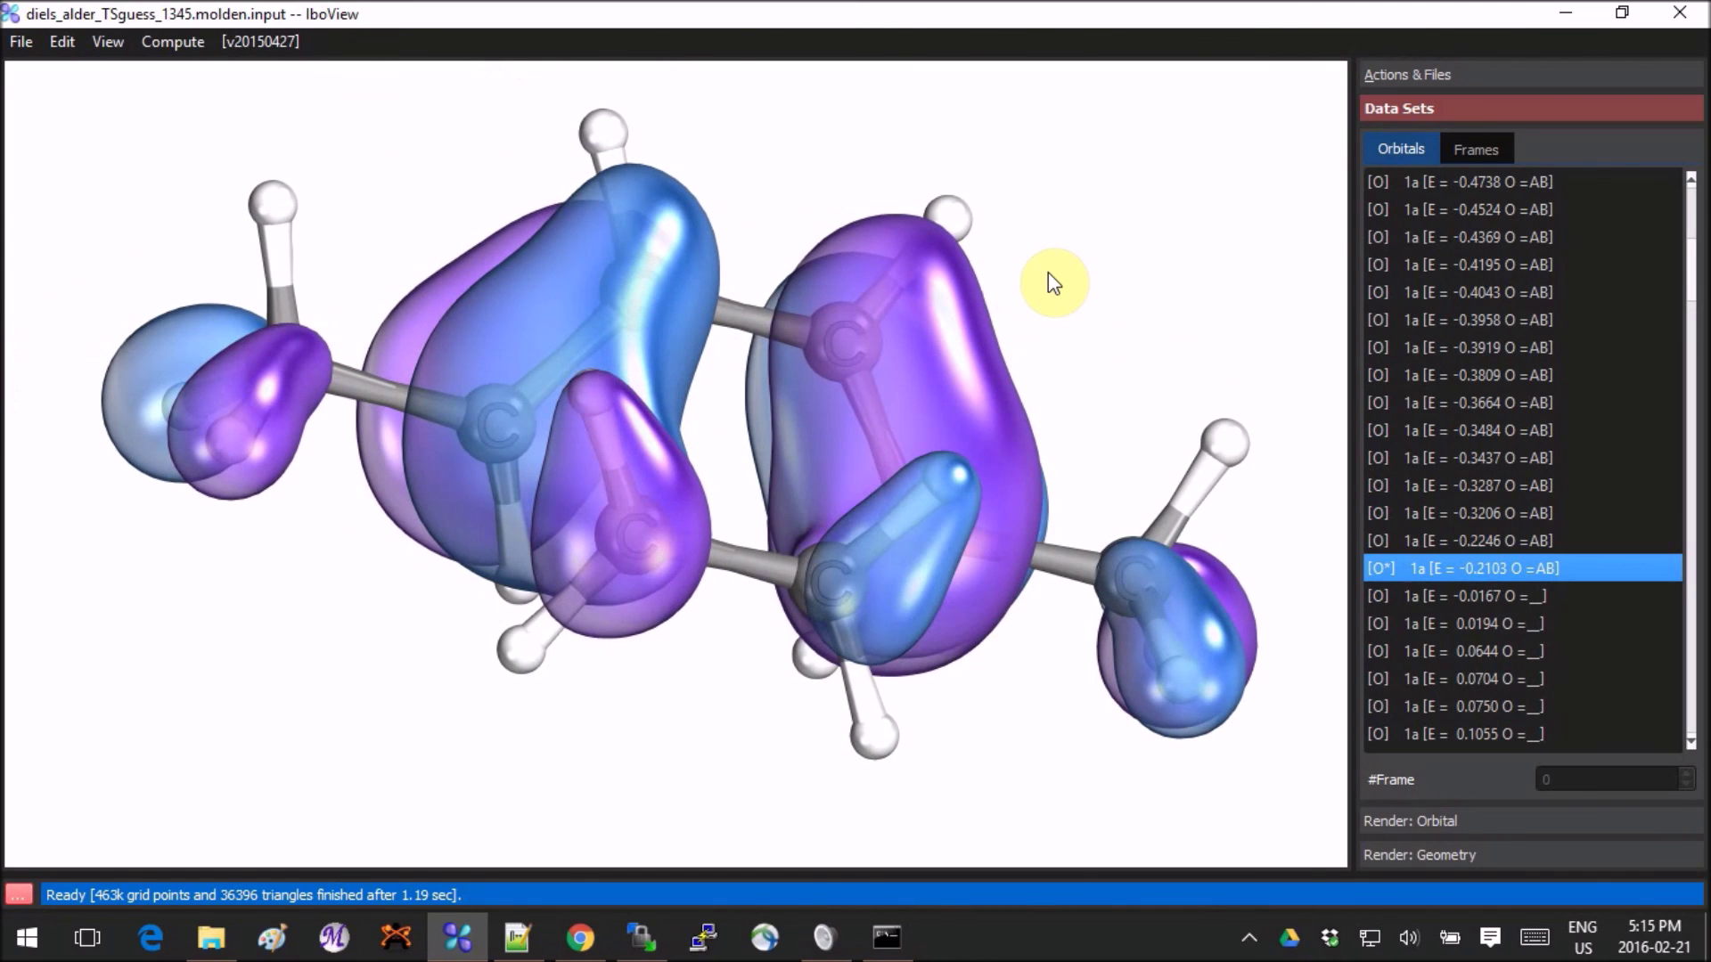